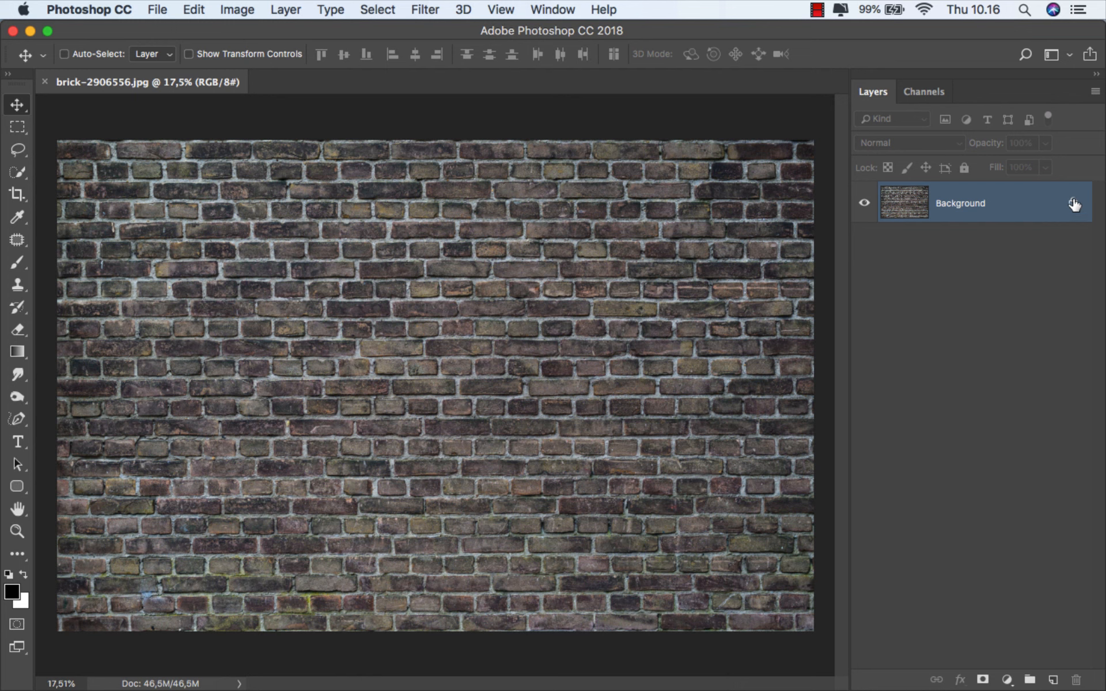
# Step: Unlock the Background layer and convert it to a smart object
pyautogui.click(1072, 203)
pyautogui.rightClick(990, 207)
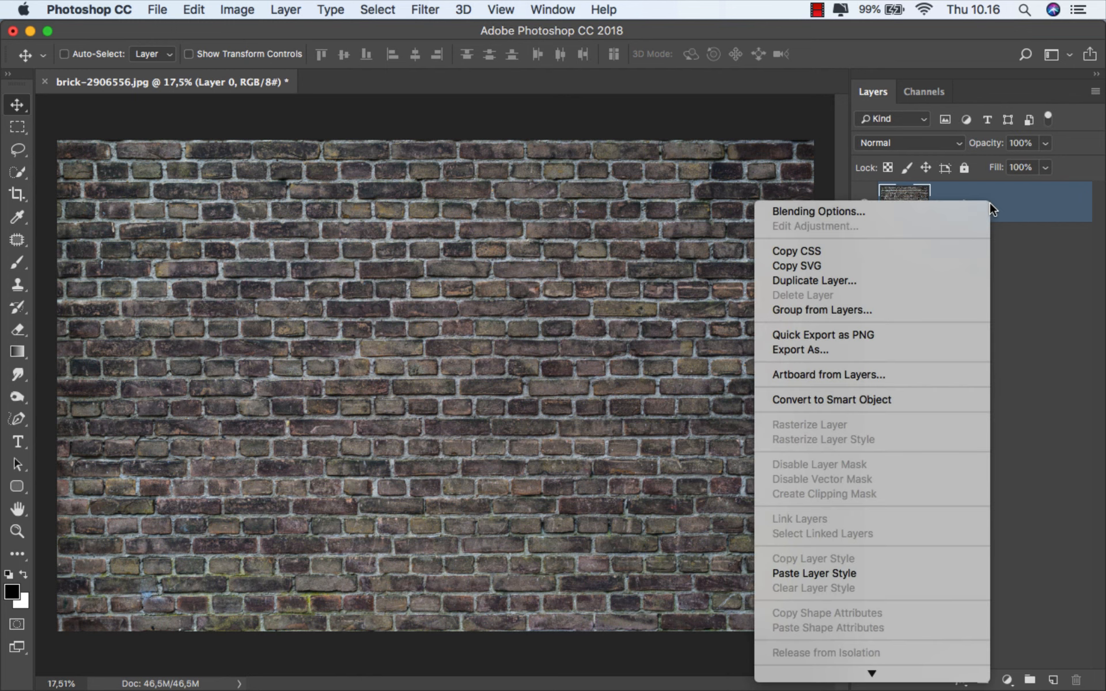
pyautogui.click(866, 396)
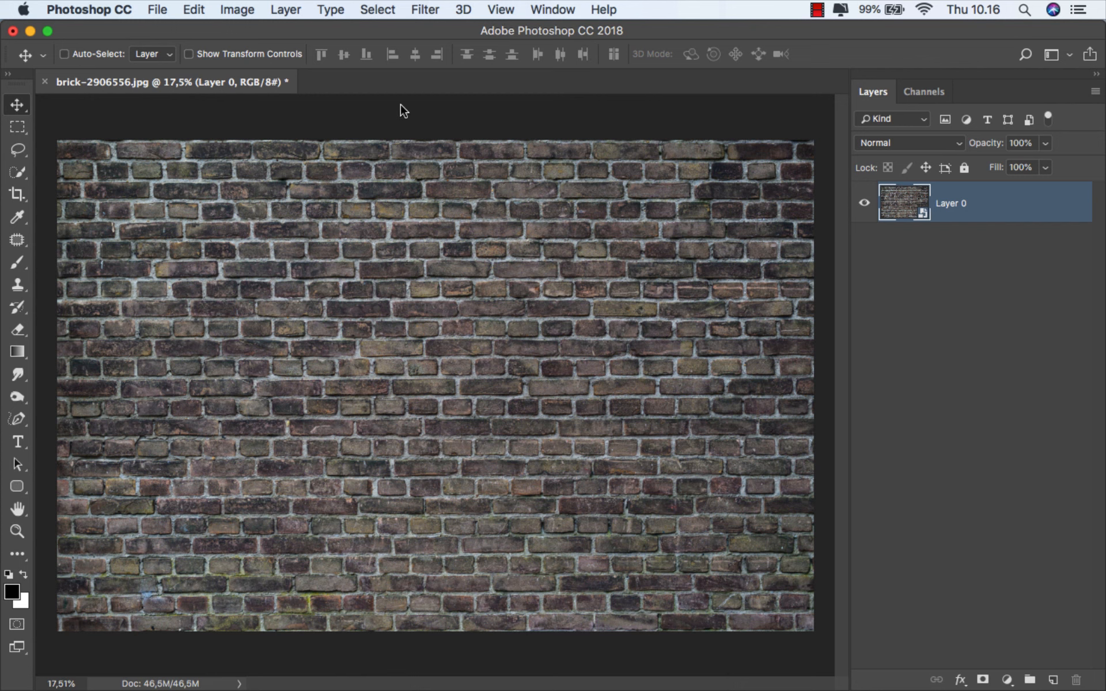
# Step: Apply a Shadows/Highlights adjustment to the brick layer with shadows at the maximum and highlights at 100%
pyautogui.click(247, 10)
pyautogui.moveTo(387, 59)
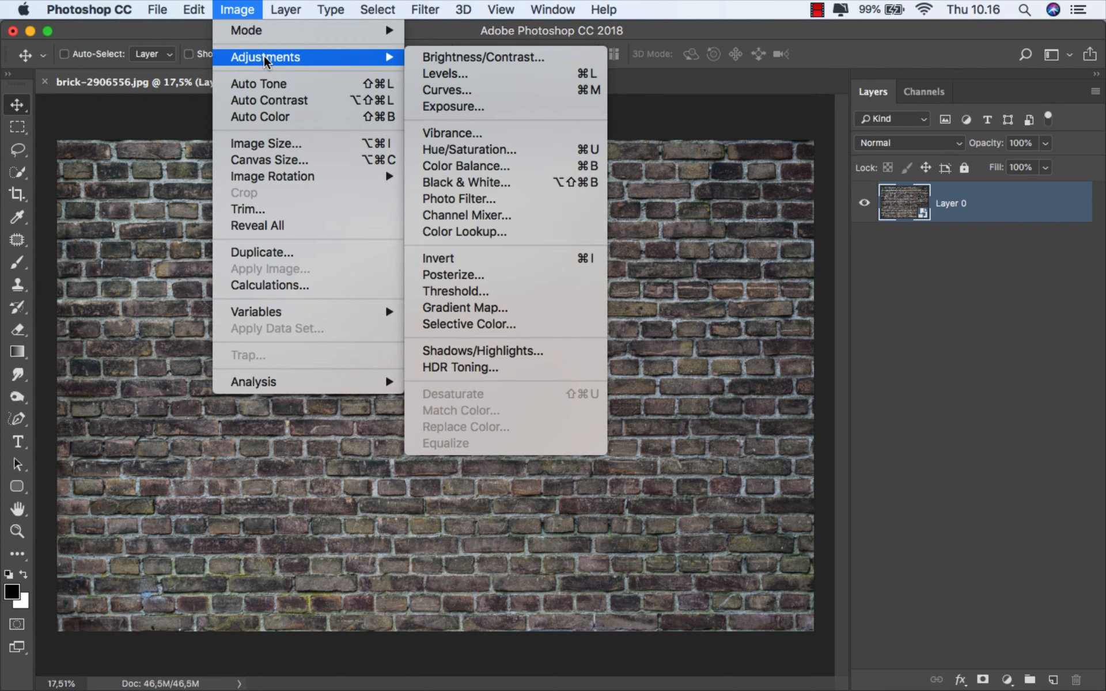
pyautogui.click(542, 351)
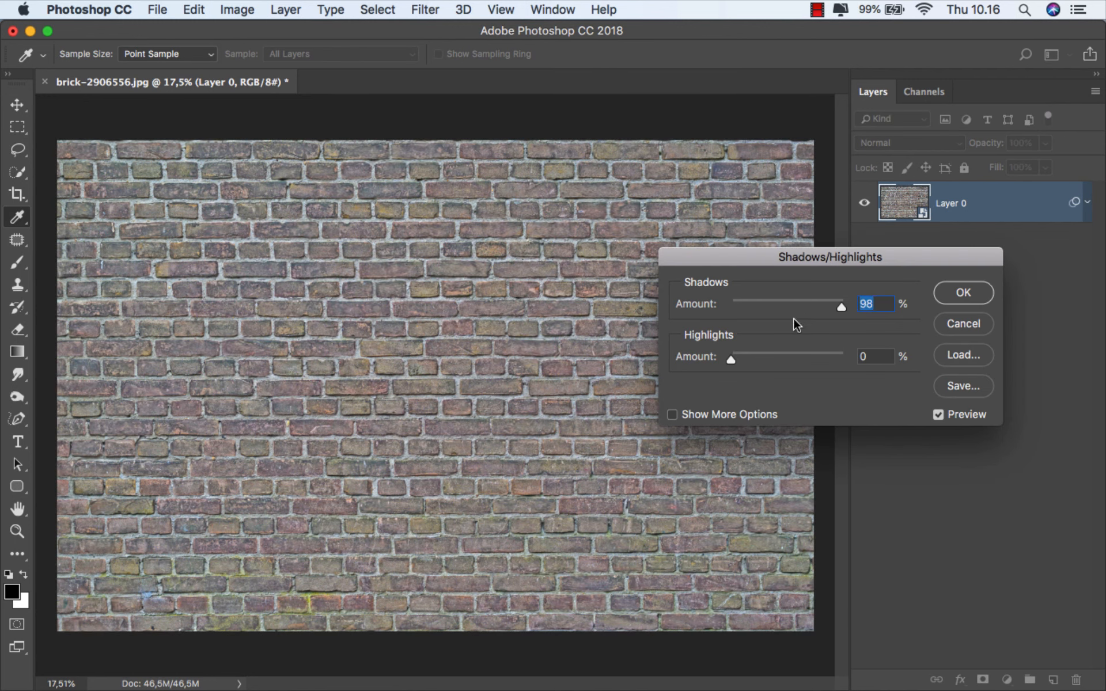
pyautogui.moveTo(729, 357); pyautogui.dragTo(807, 359)
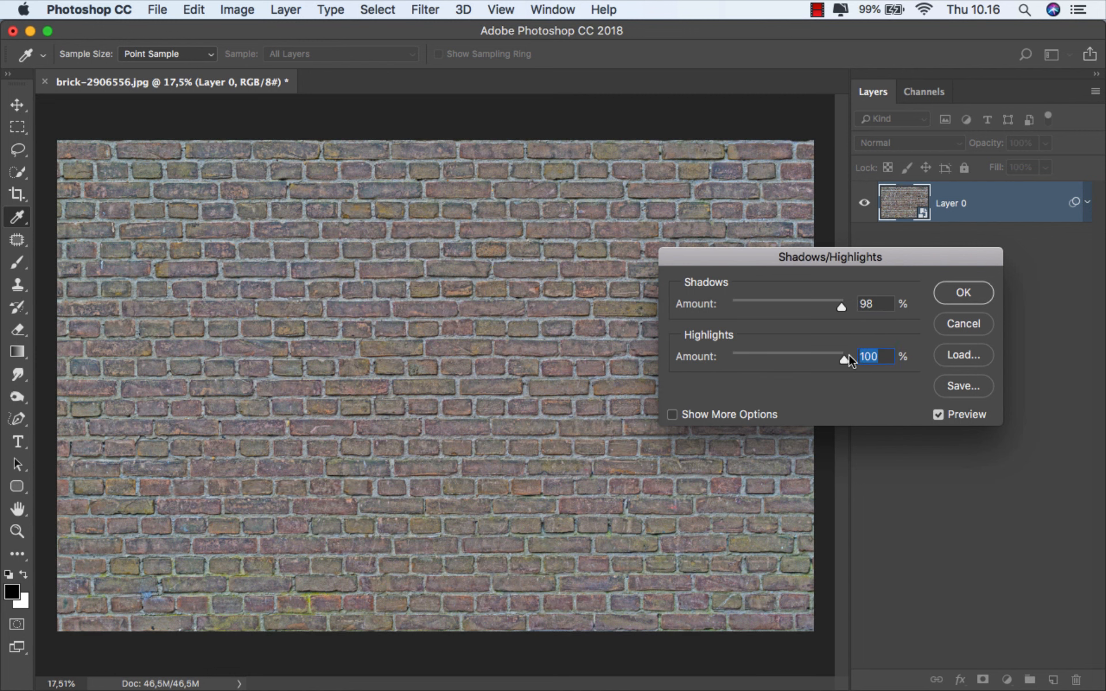
pyautogui.moveTo(841, 306); pyautogui.dragTo(851, 305)
pyautogui.click(938, 414)
pyautogui.click(938, 414)
pyautogui.click(947, 292)
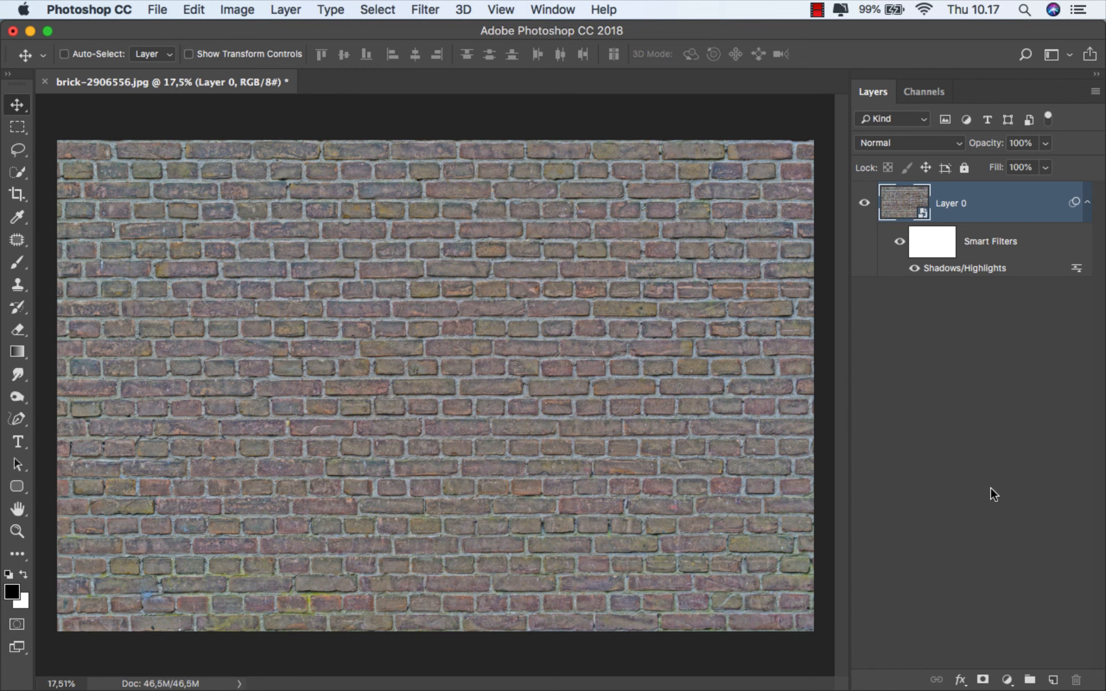
# Step: Add a Hue/Saturation adjustment clipped to the brick layer, with Colorize enabled and the blend mode set to Multiply
pyautogui.click(1007, 679)
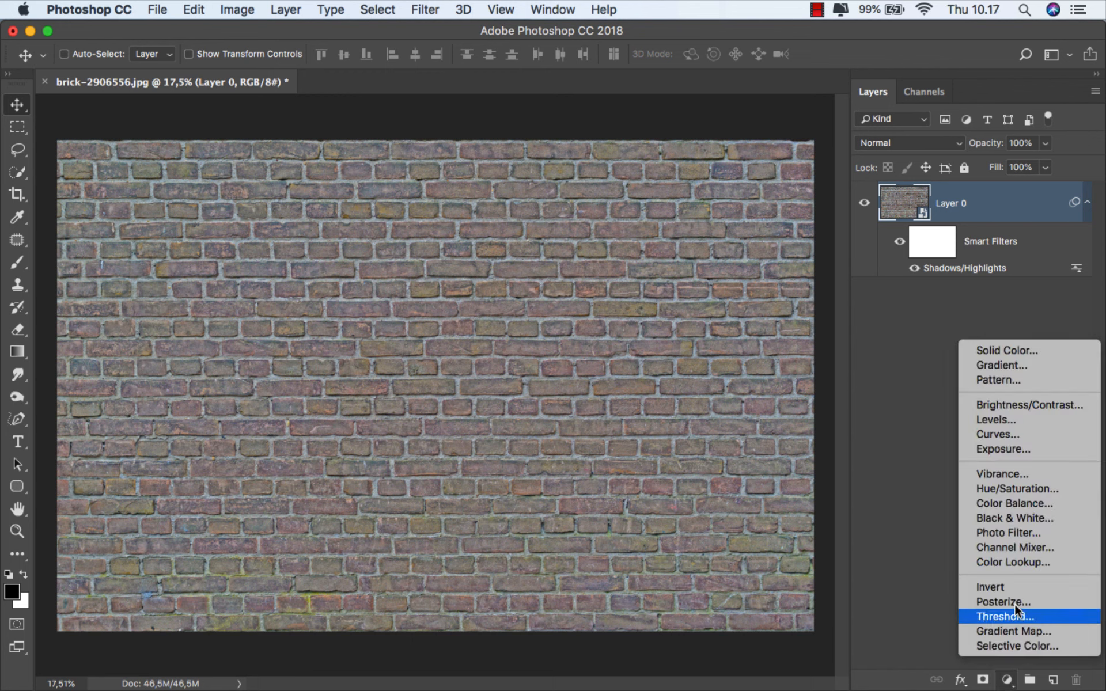
pyautogui.click(1023, 488)
pyautogui.click(704, 540)
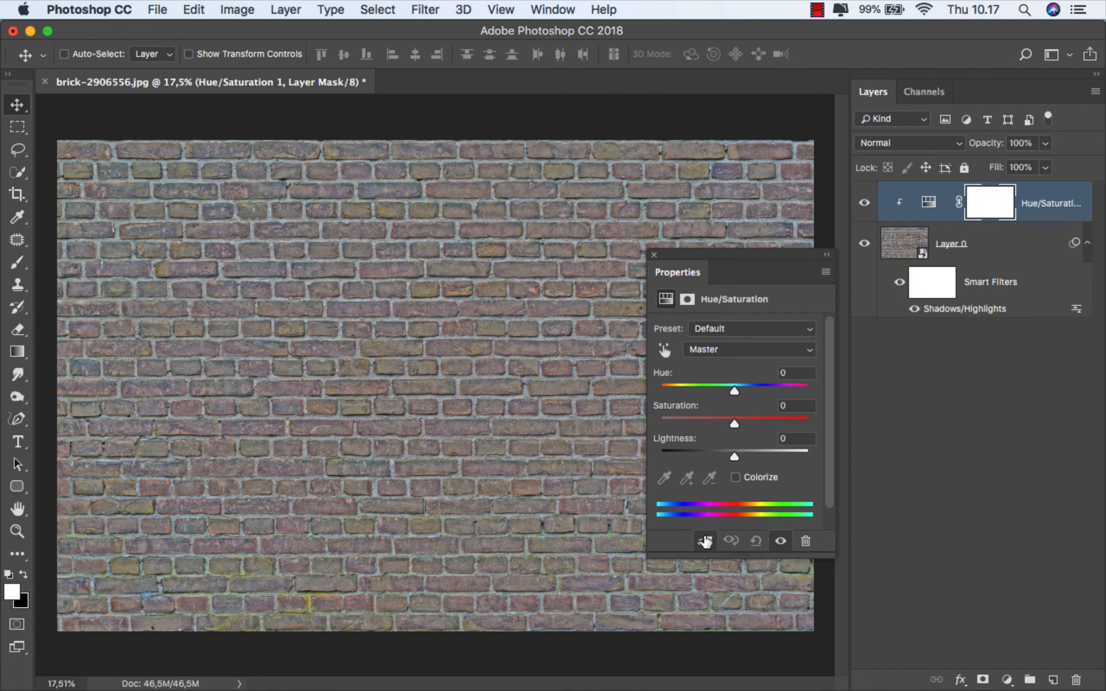
pyautogui.click(735, 478)
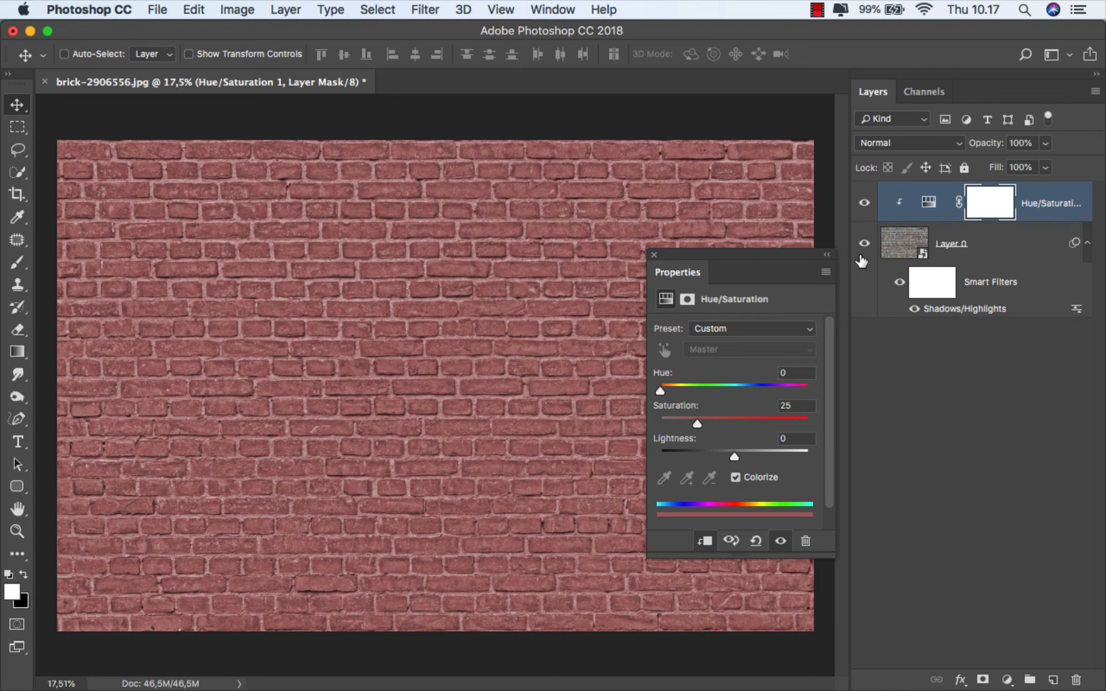
pyautogui.click(893, 142)
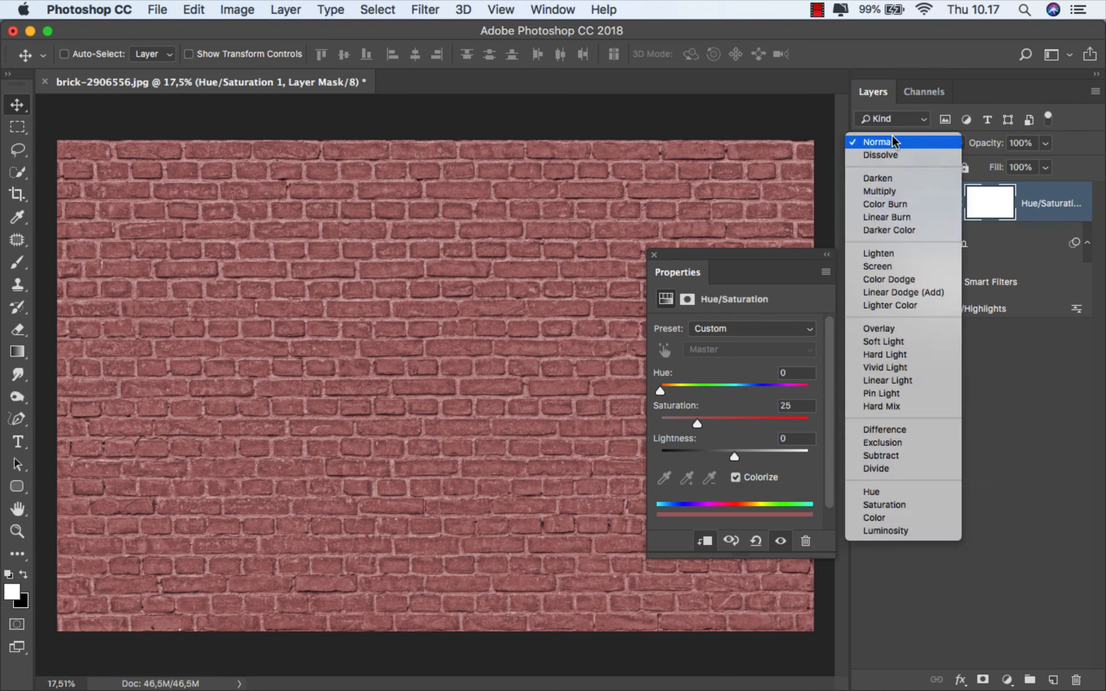
pyautogui.click(899, 192)
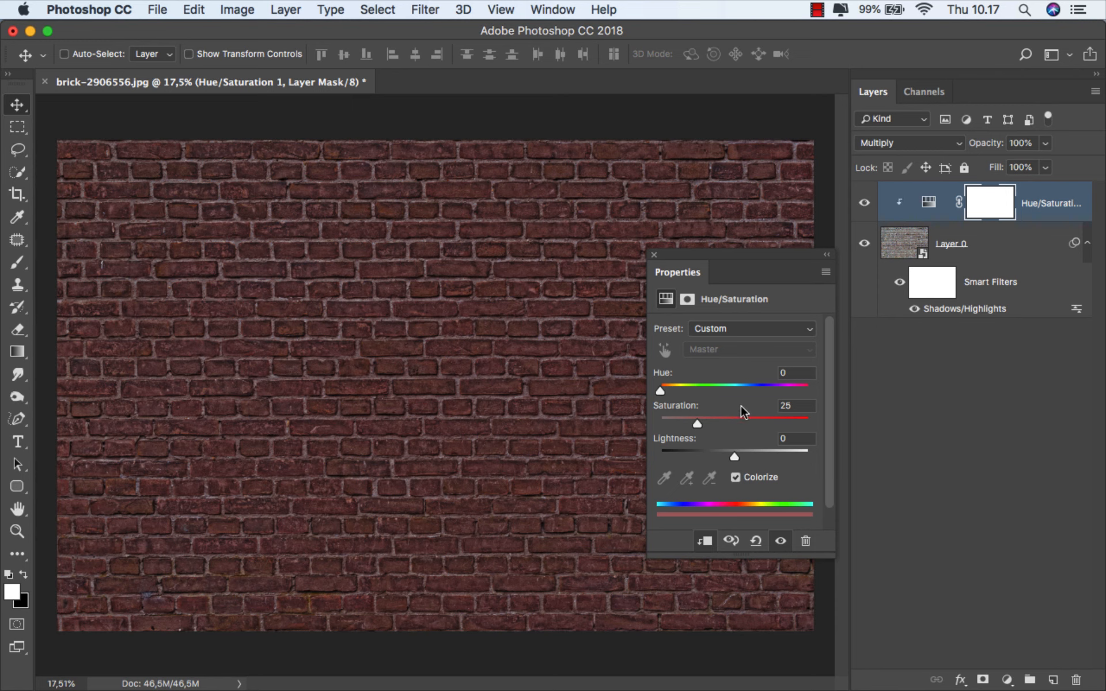
# Step: Set the Hue/Saturation adjustment's saturation to 50 and hue to 270 to tint the bricks purple
pyautogui.click(733, 424)
pyautogui.moveTo(732, 420); pyautogui.dragTo(734, 420)
pyautogui.moveTo(674, 383); pyautogui.dragTo(763, 383)
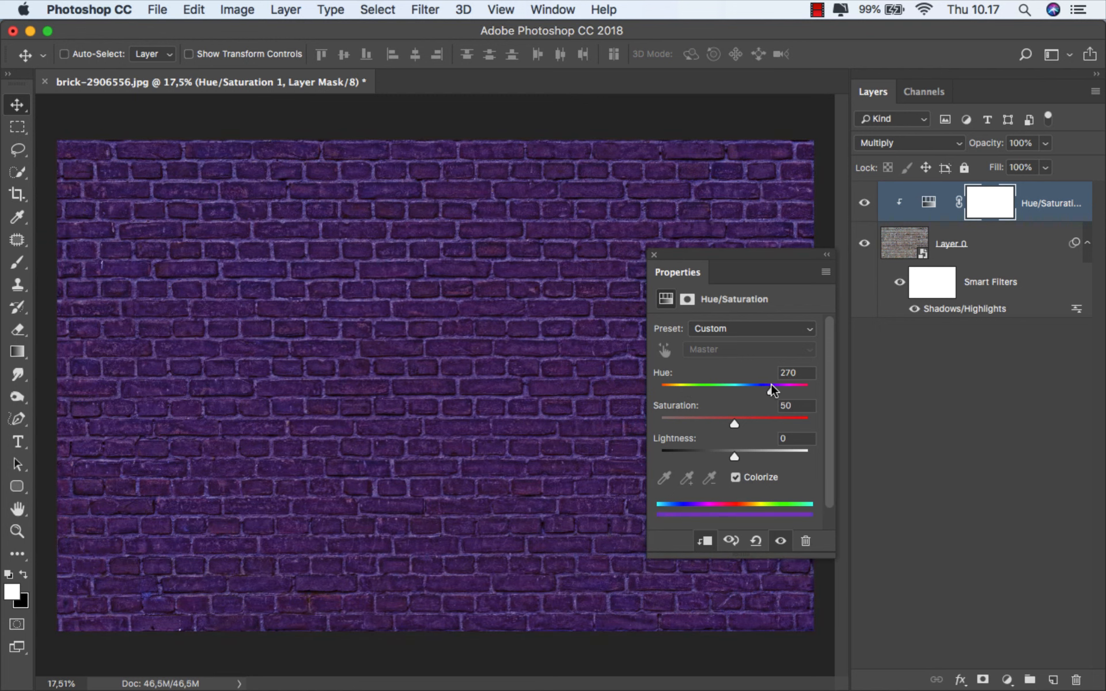
pyautogui.click(653, 254)
# Step: Add a reversed radial black-to-transparent Gradient Fill layer at 222% scale above the Hue/Saturation adjustment
pyautogui.click(1033, 202)
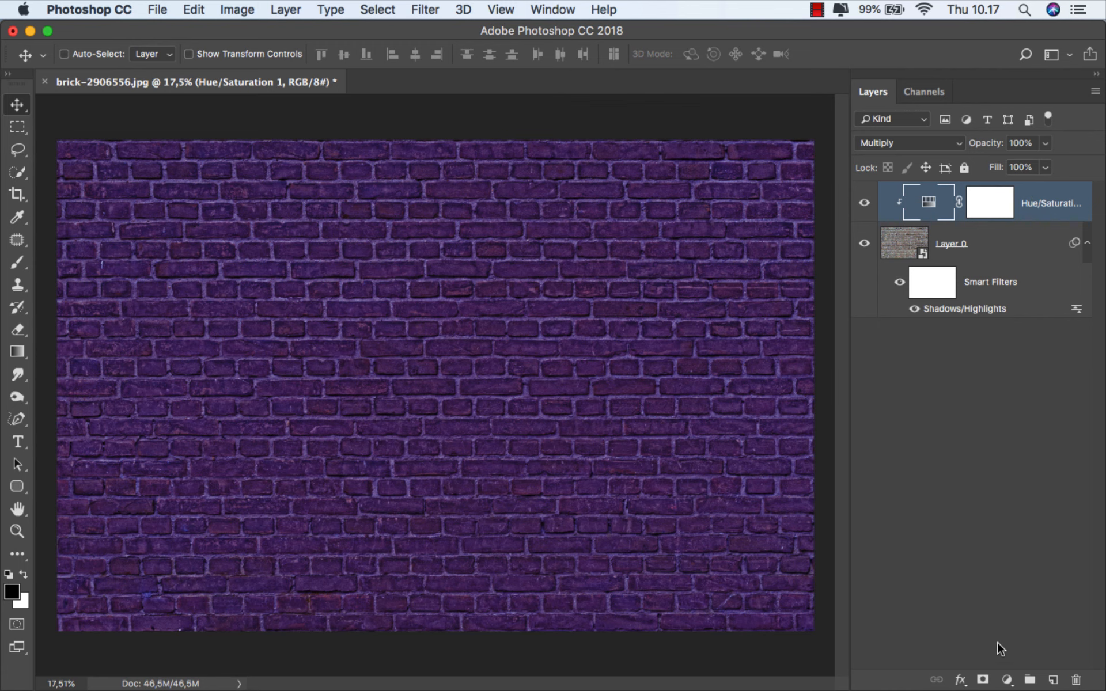
pyautogui.click(1006, 679)
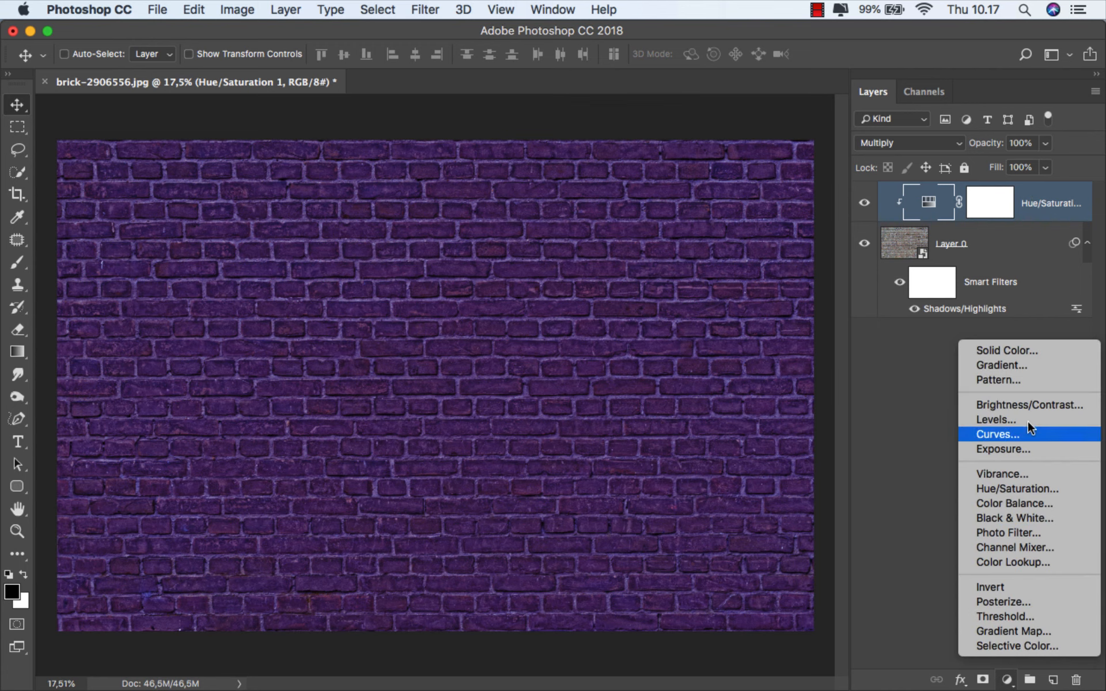
pyautogui.click(1030, 365)
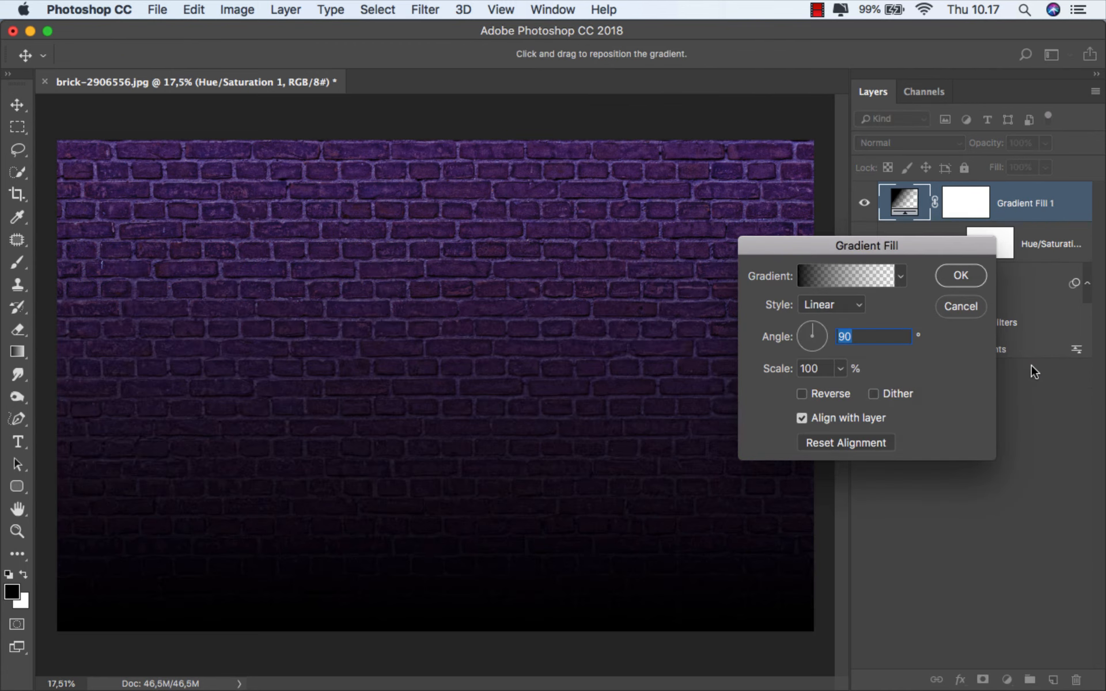
pyautogui.click(820, 306)
pyautogui.click(821, 318)
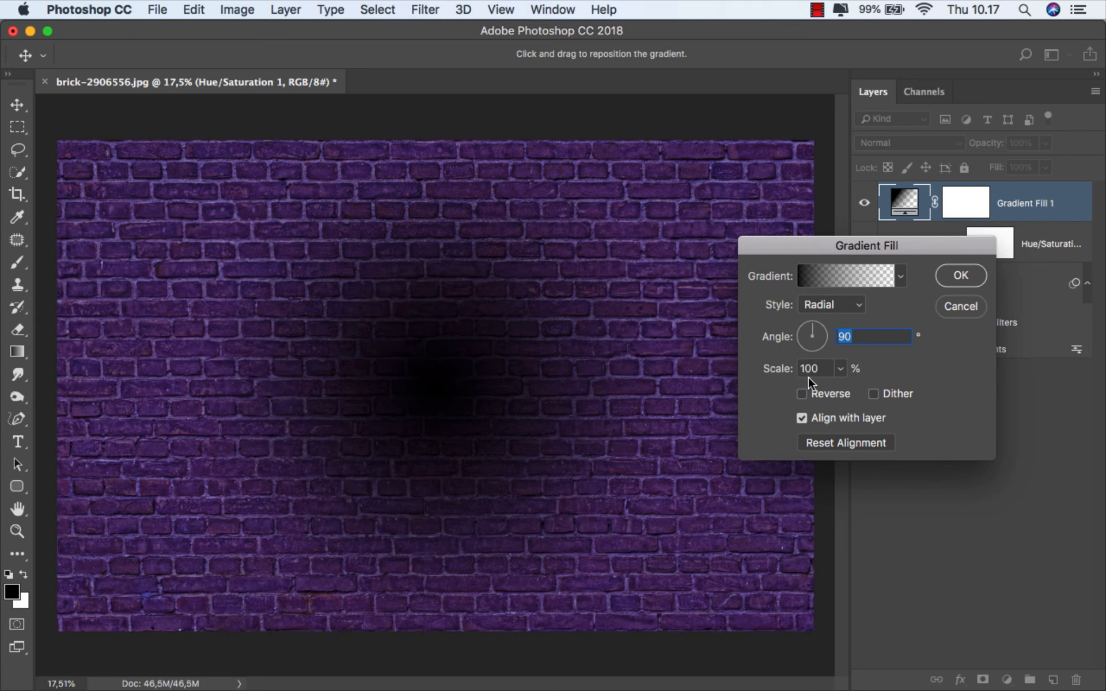
pyautogui.click(802, 394)
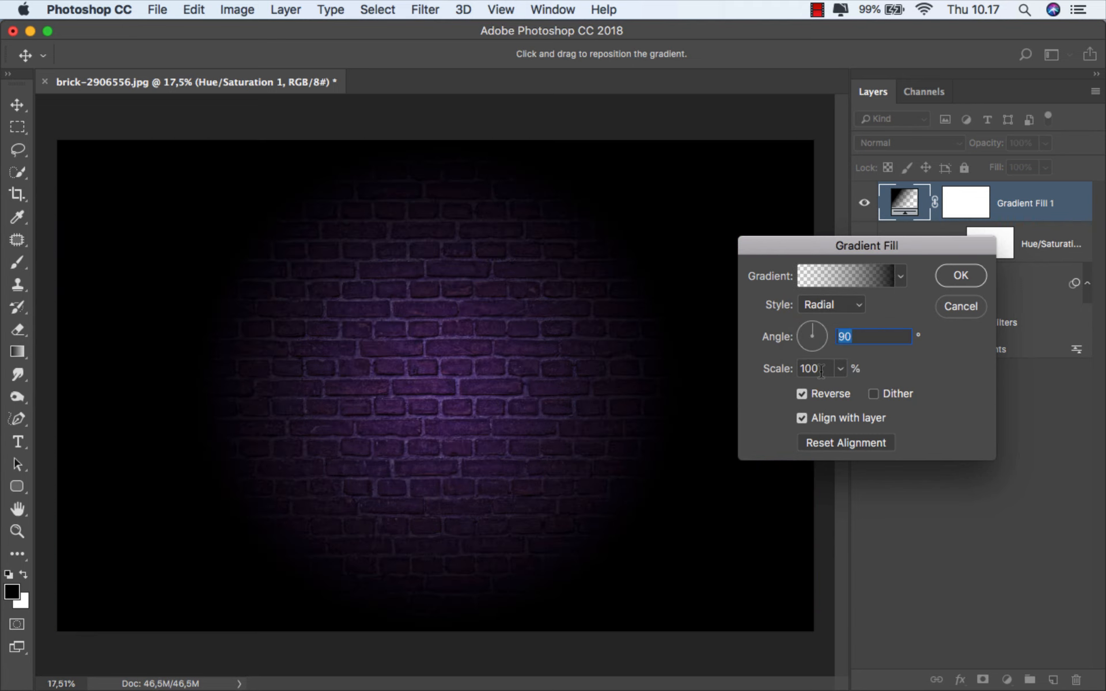
pyautogui.click(798, 368)
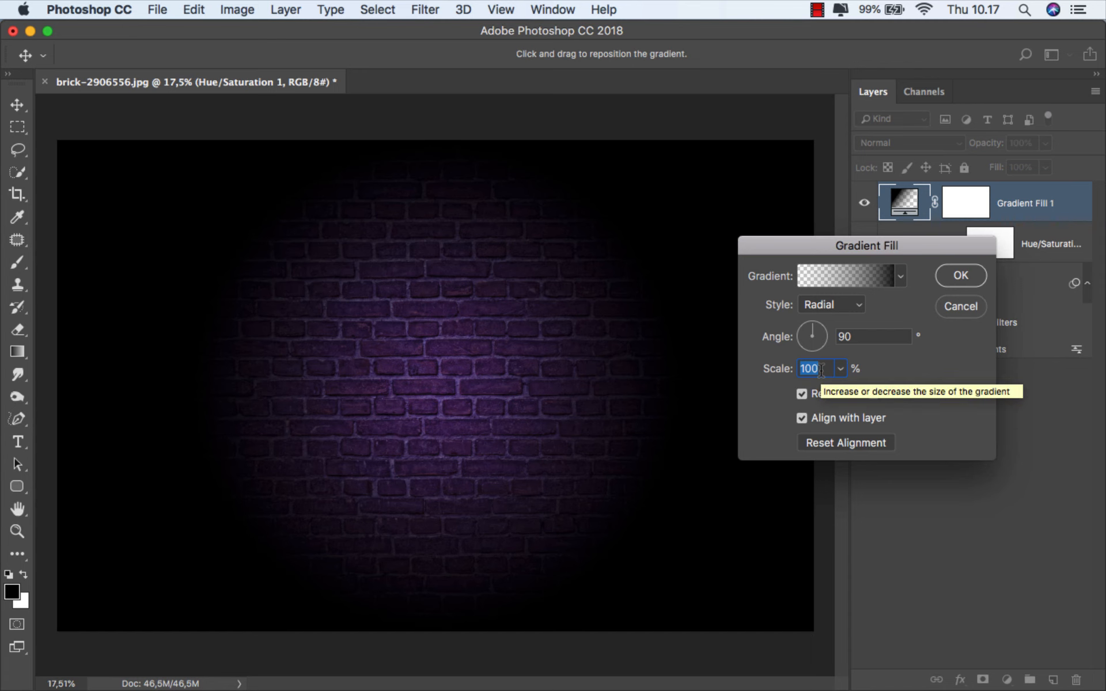
pyautogui.write('222')
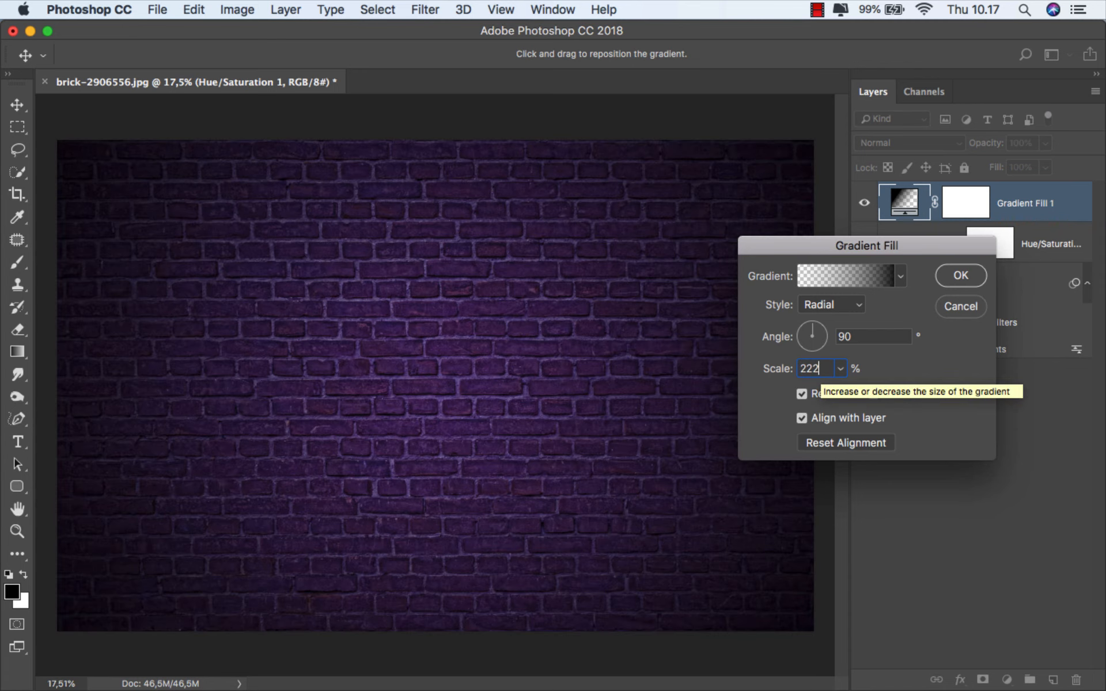
pyautogui.click(953, 279)
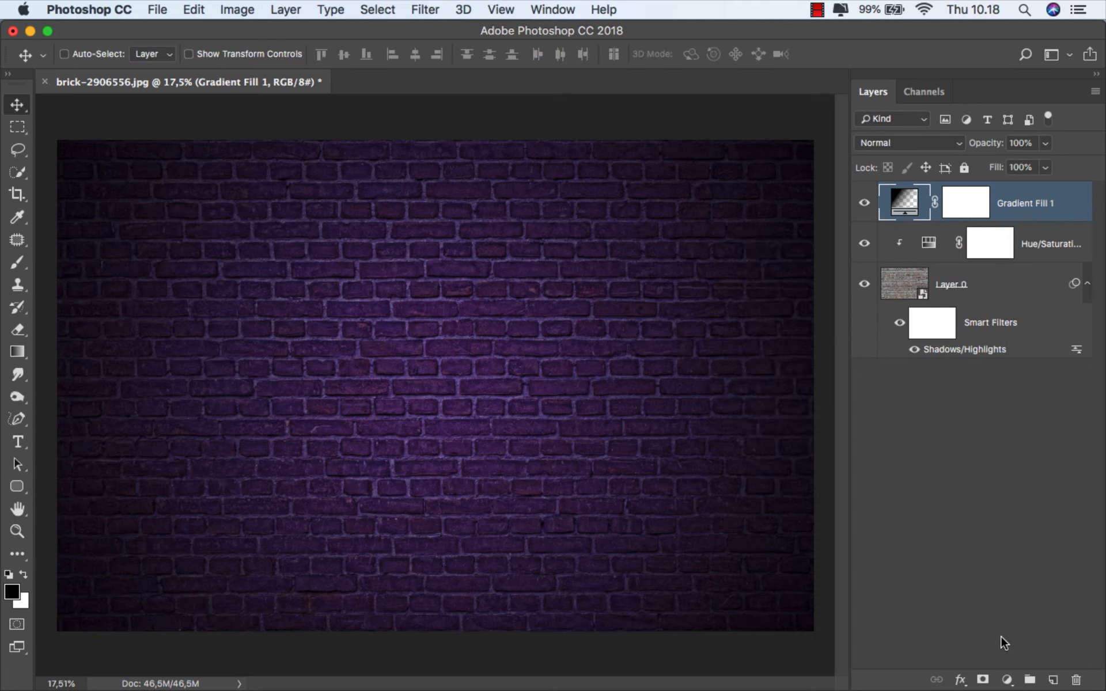
# Step: Add a Levels adjustment layer above the gradient fill and lower its white output level to darken the wall
pyautogui.click(1006, 680)
pyautogui.click(1028, 418)
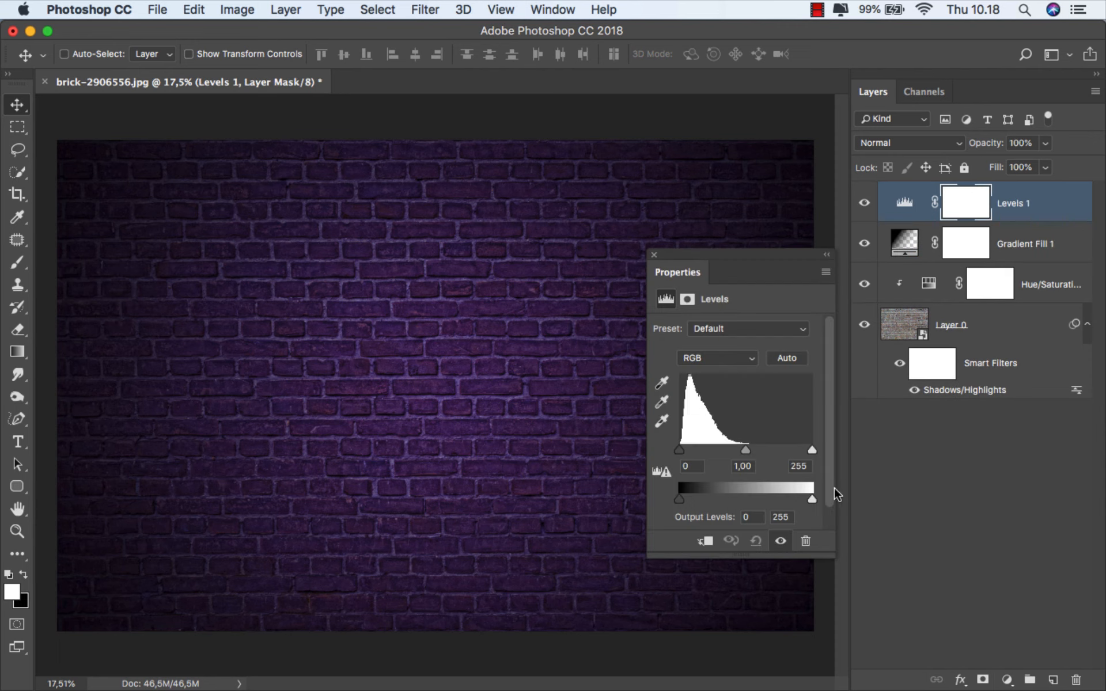
pyautogui.moveTo(811, 499); pyautogui.dragTo(782, 502)
pyautogui.click(654, 255)
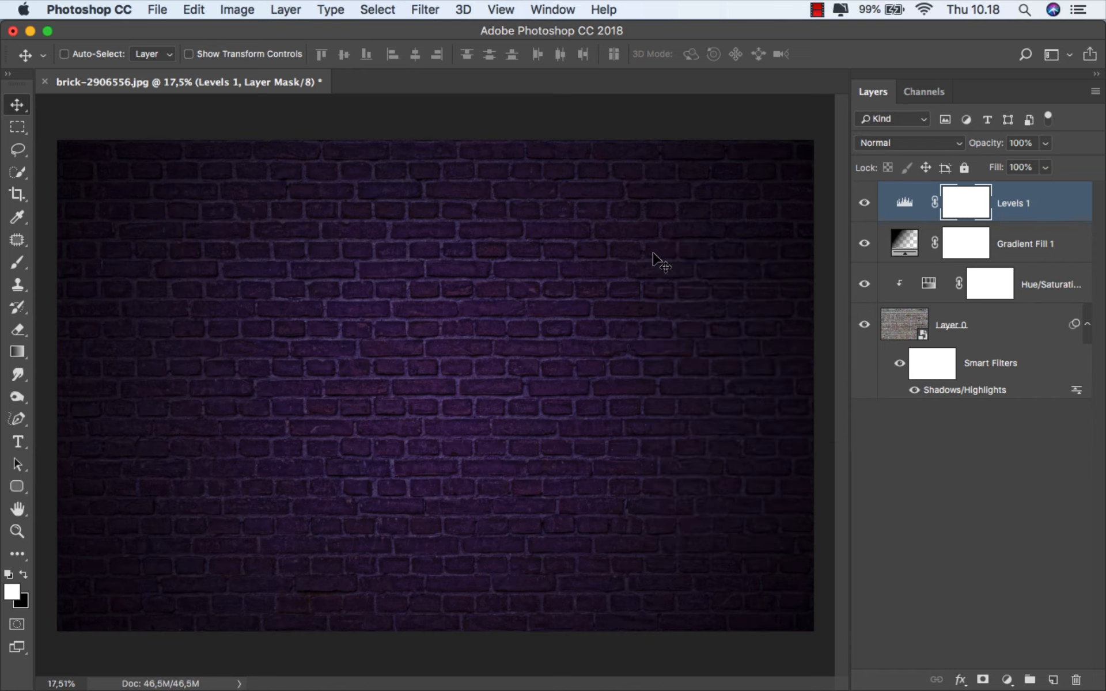
# Step: Create a new empty layer above the Levels adjustment and set the foreground colour to white (ffffff) for text
pyautogui.click(1012, 217)
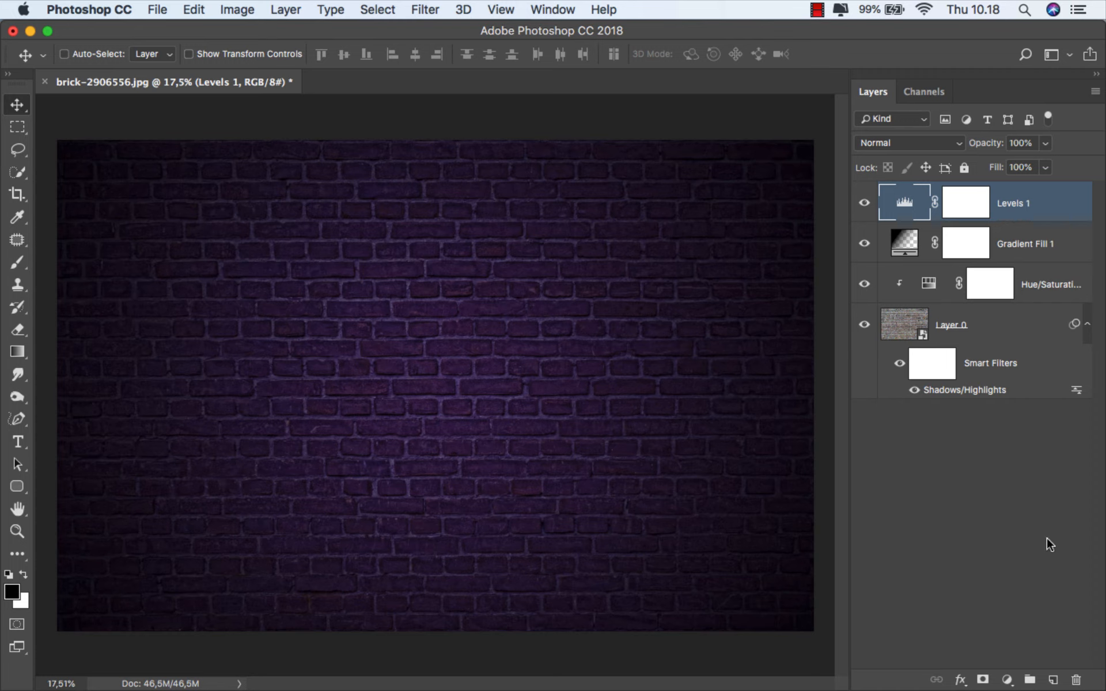
pyautogui.click(1053, 680)
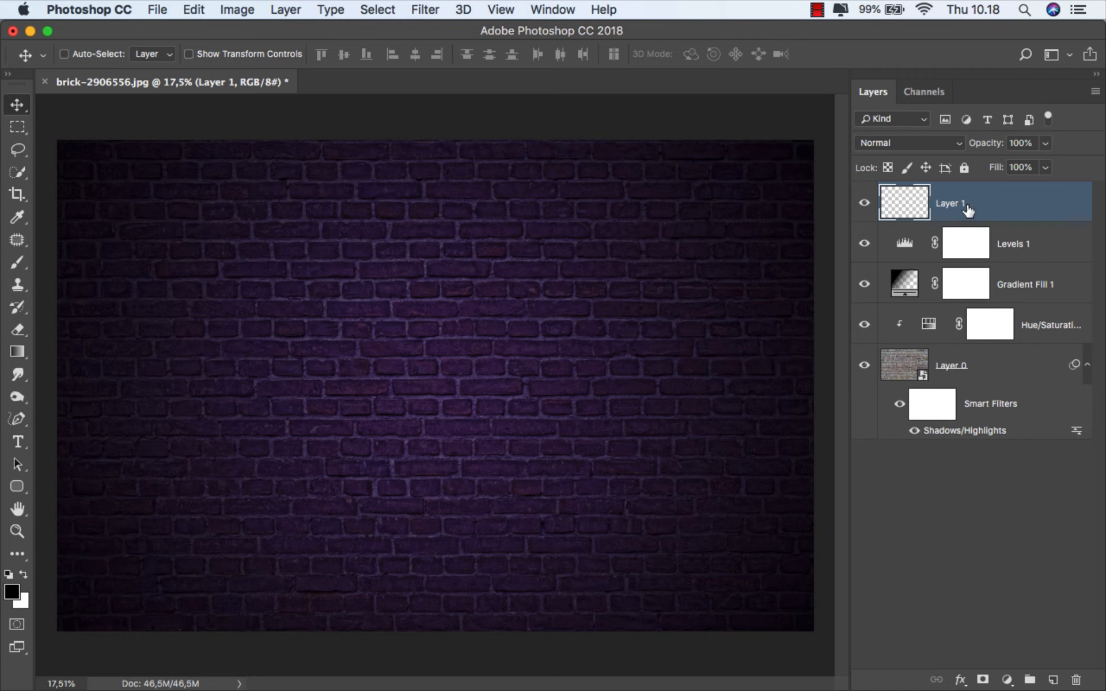
pyautogui.moveTo(18, 441); pyautogui.dragTo(66, 436)
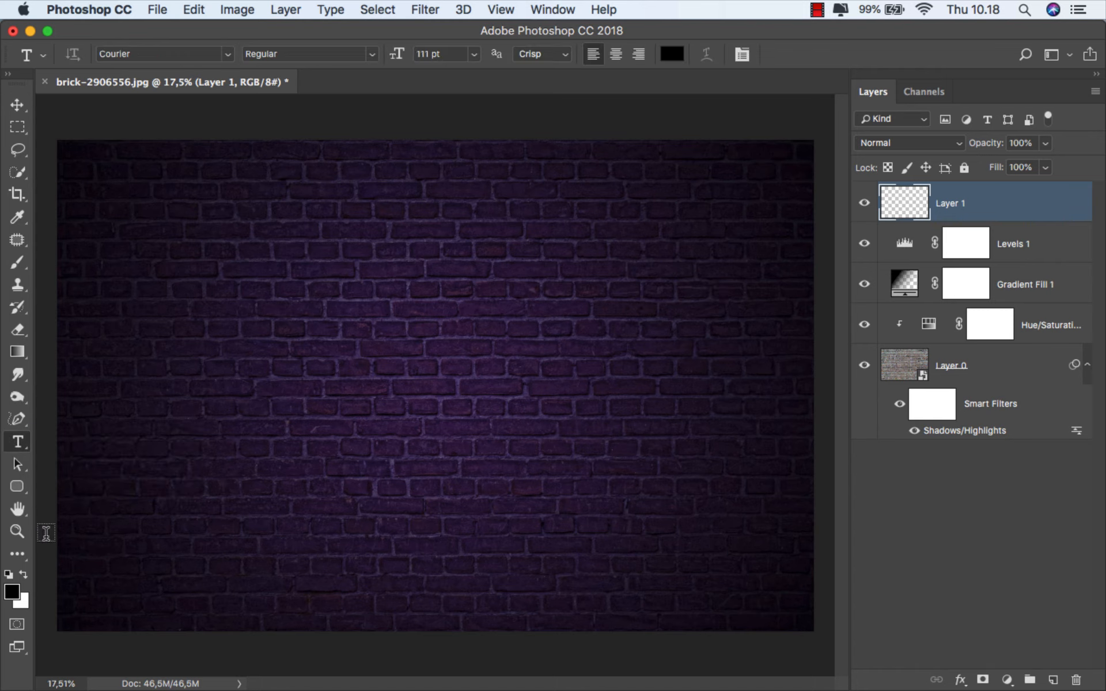
pyautogui.click(12, 591)
pyautogui.moveTo(622, 241); pyautogui.dragTo(560, 142)
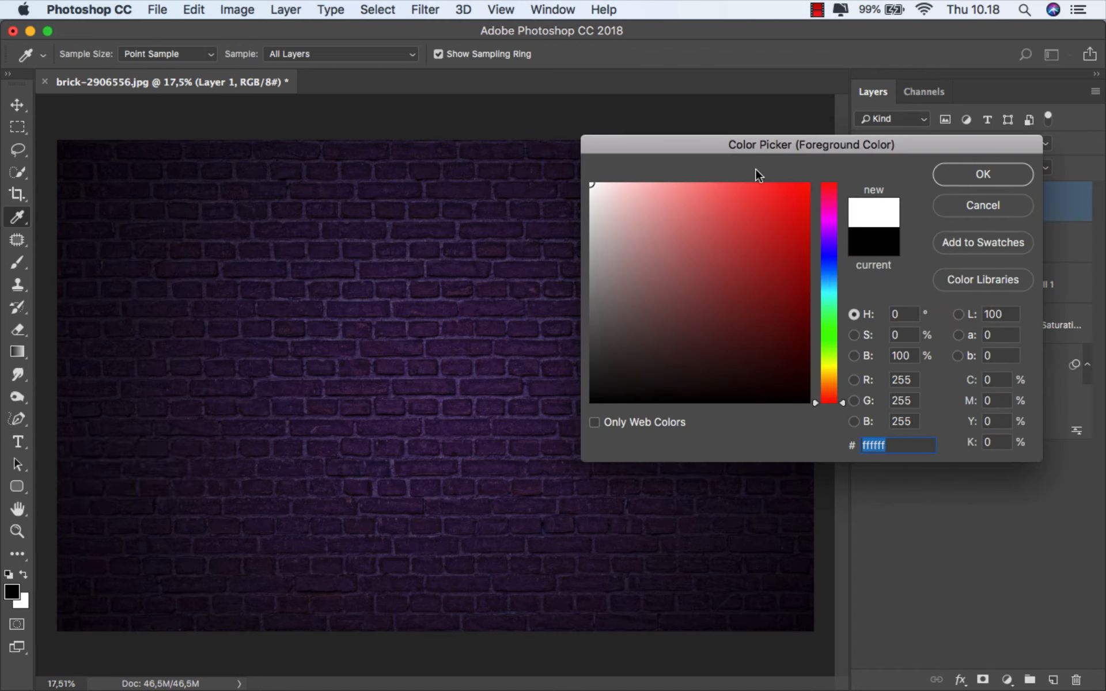
pyautogui.click(973, 174)
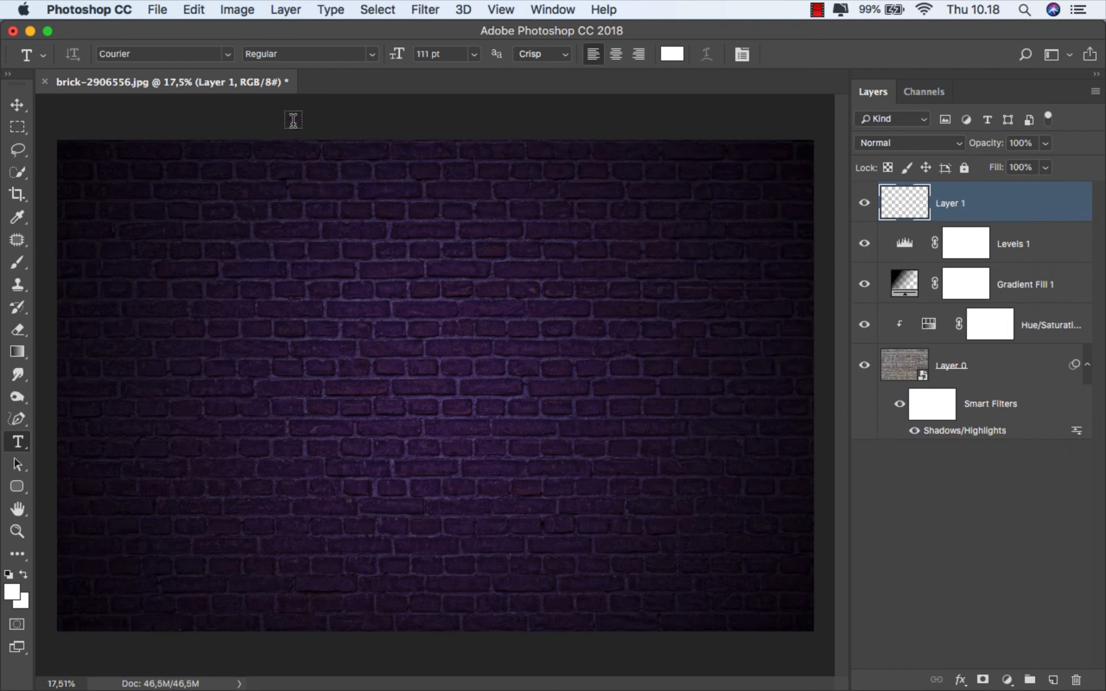
# Step: Add the text NEON in Courier Regular at 111 pt and move it to the upper middle of the wall
pyautogui.click(228, 54)
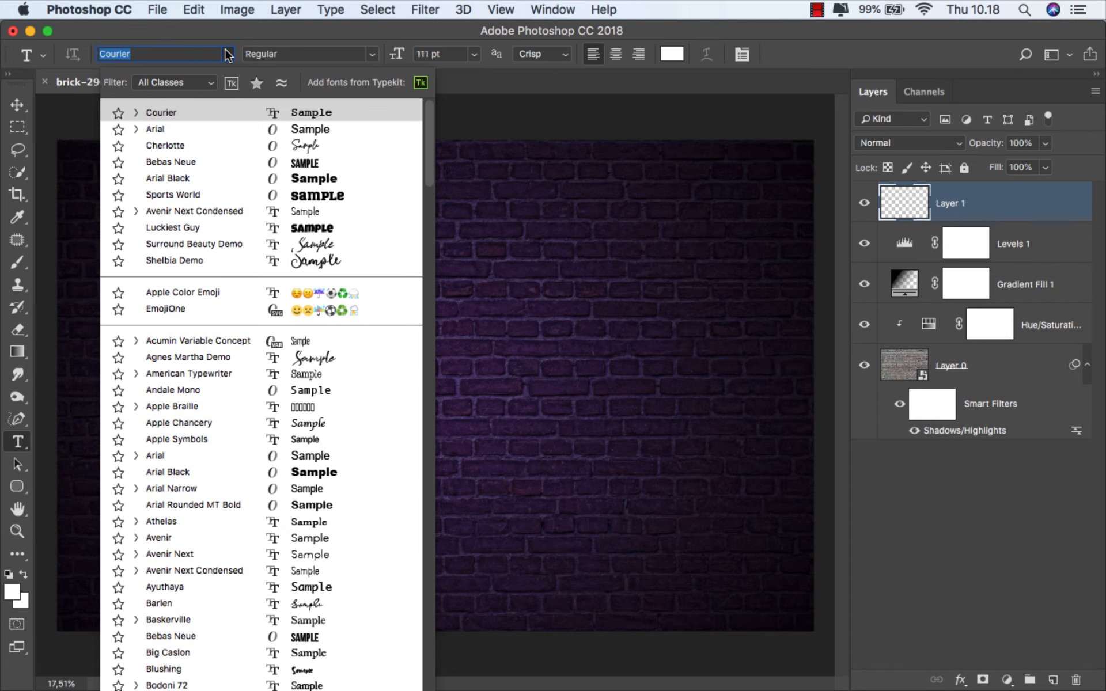
pyautogui.click(178, 113)
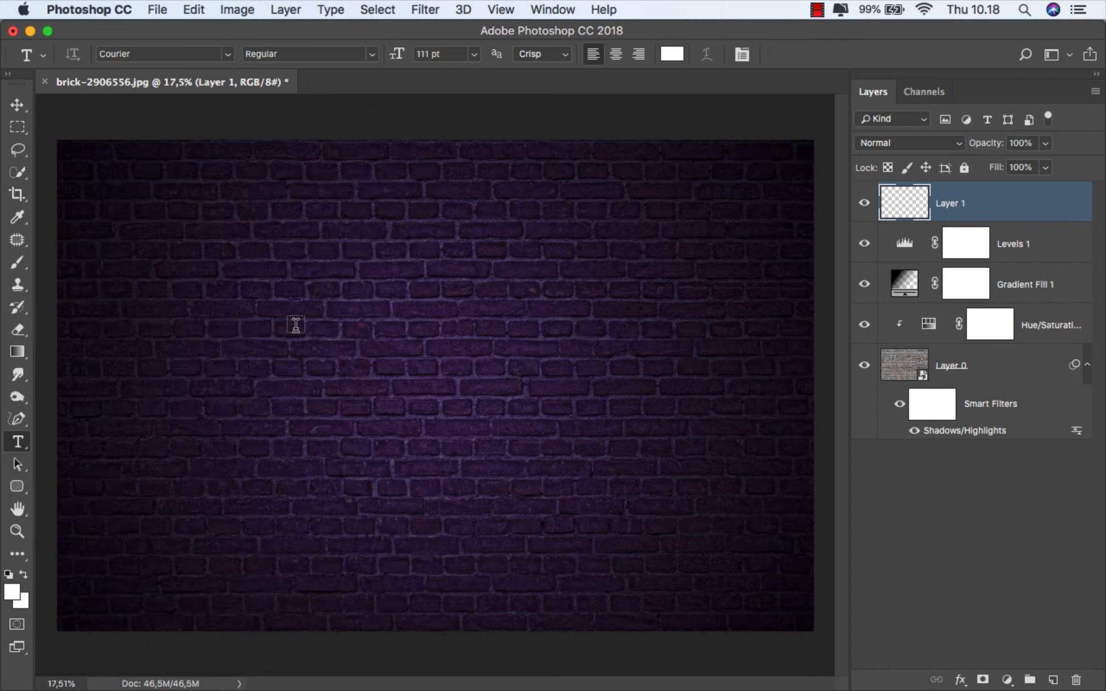
pyautogui.click(352, 370)
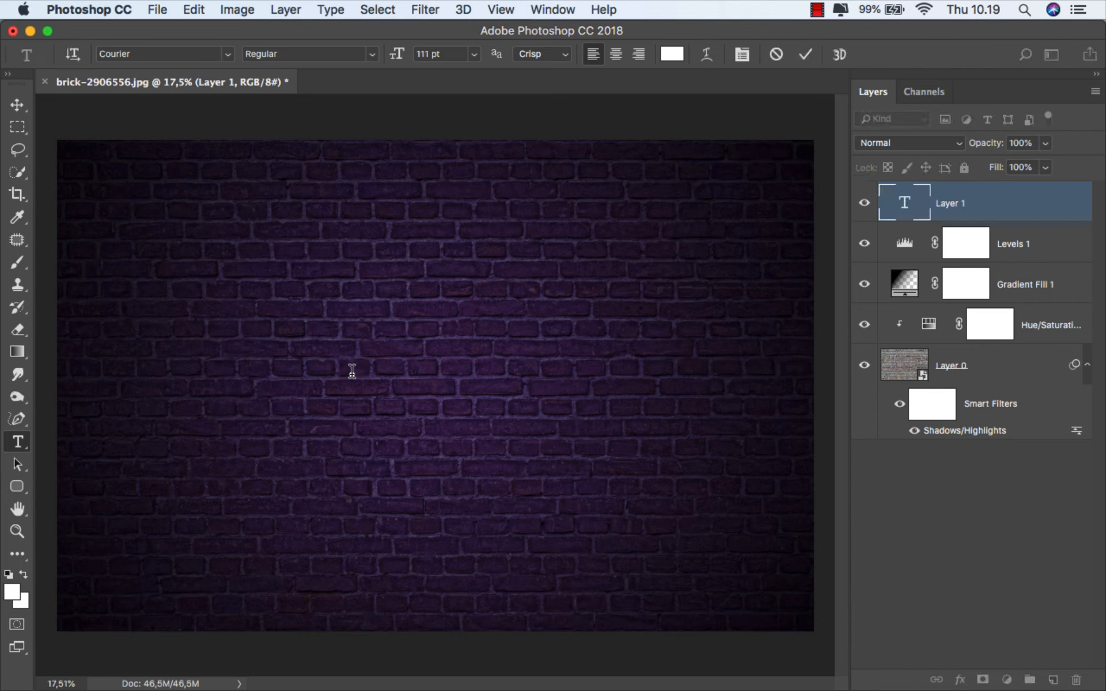
pyautogui.write('NE ')
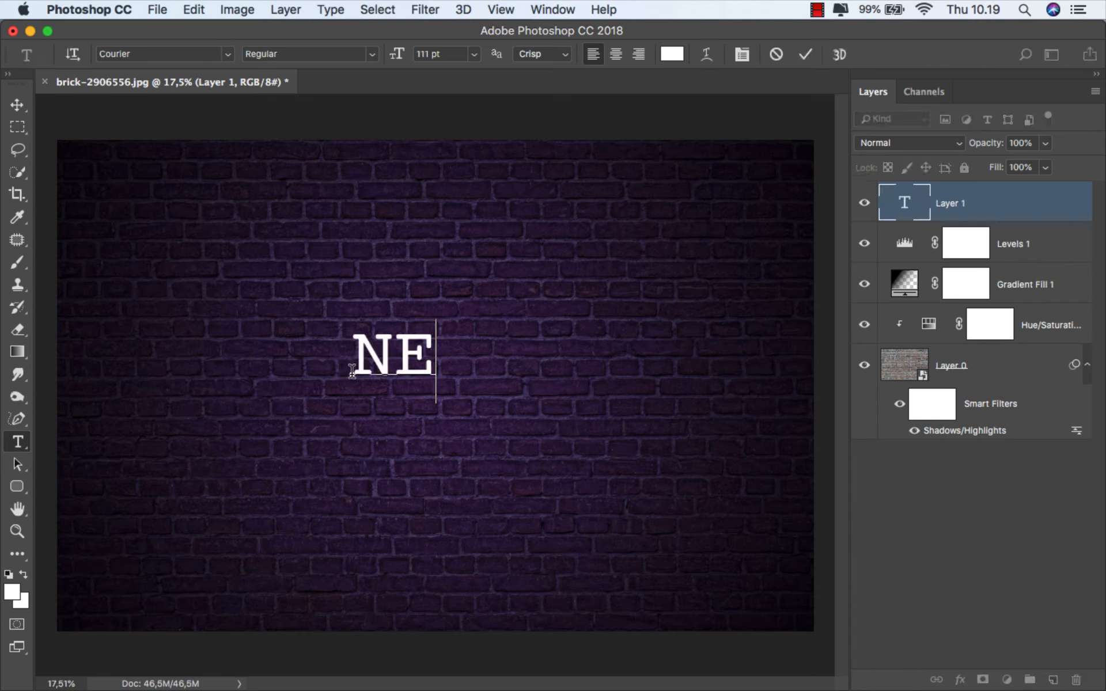
pyautogui.write('N')
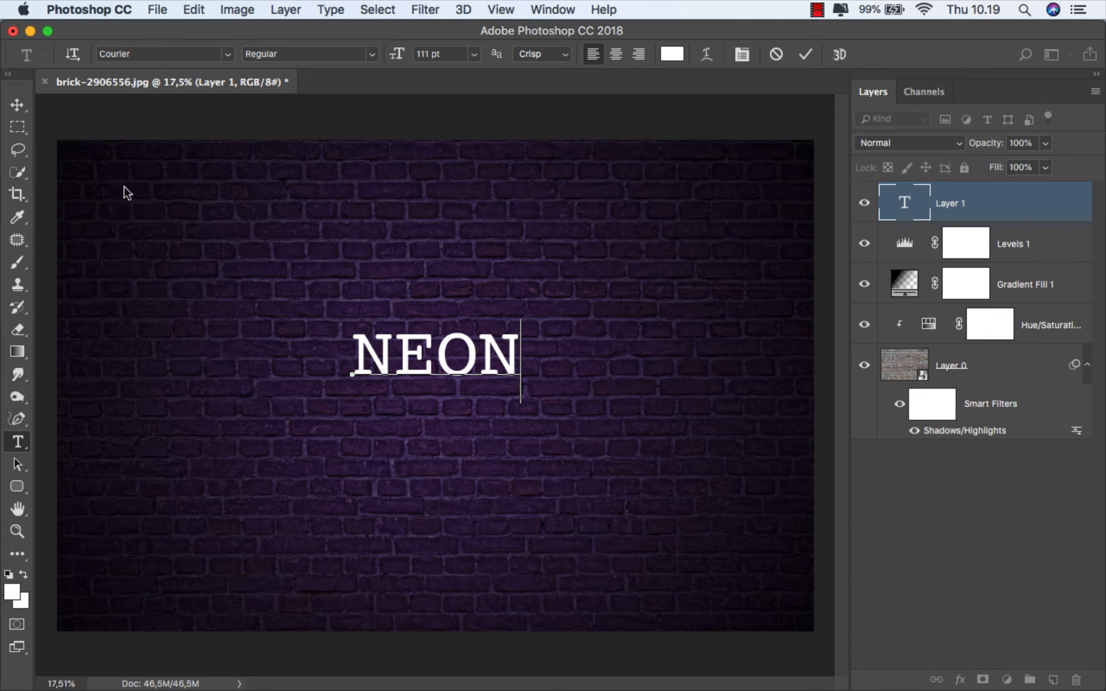
pyautogui.click(20, 110)
pyautogui.moveTo(425, 345); pyautogui.dragTo(423, 279)
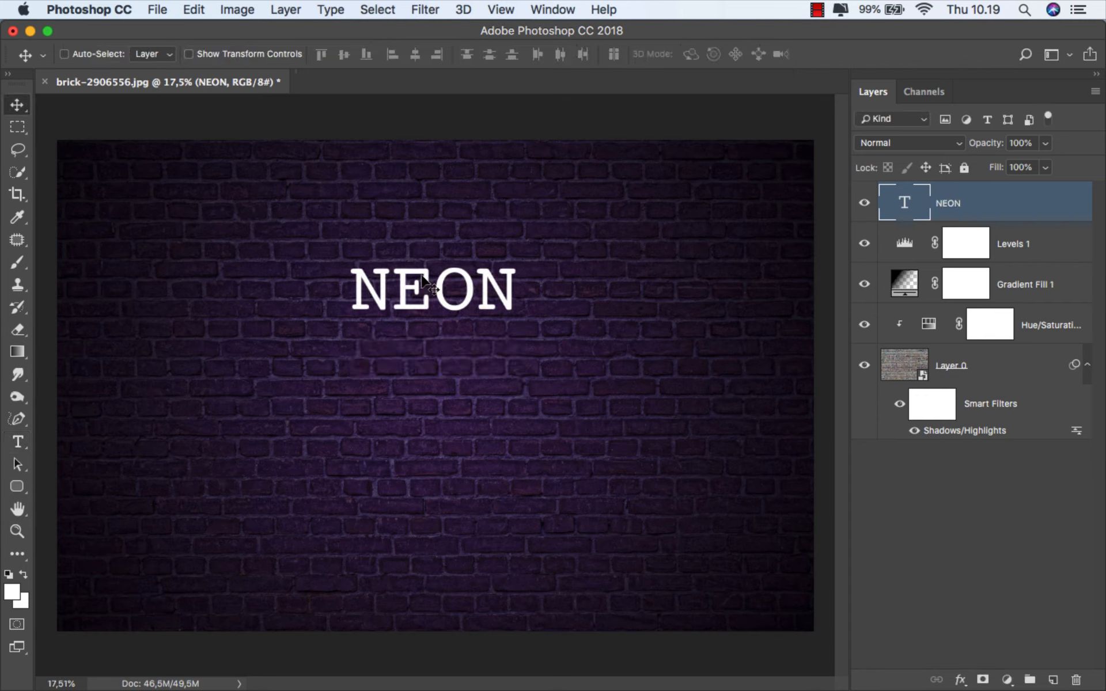
# Step: Set the NEON text's font size to 222 pt and its tracking to -20
pyautogui.click(25, 443)
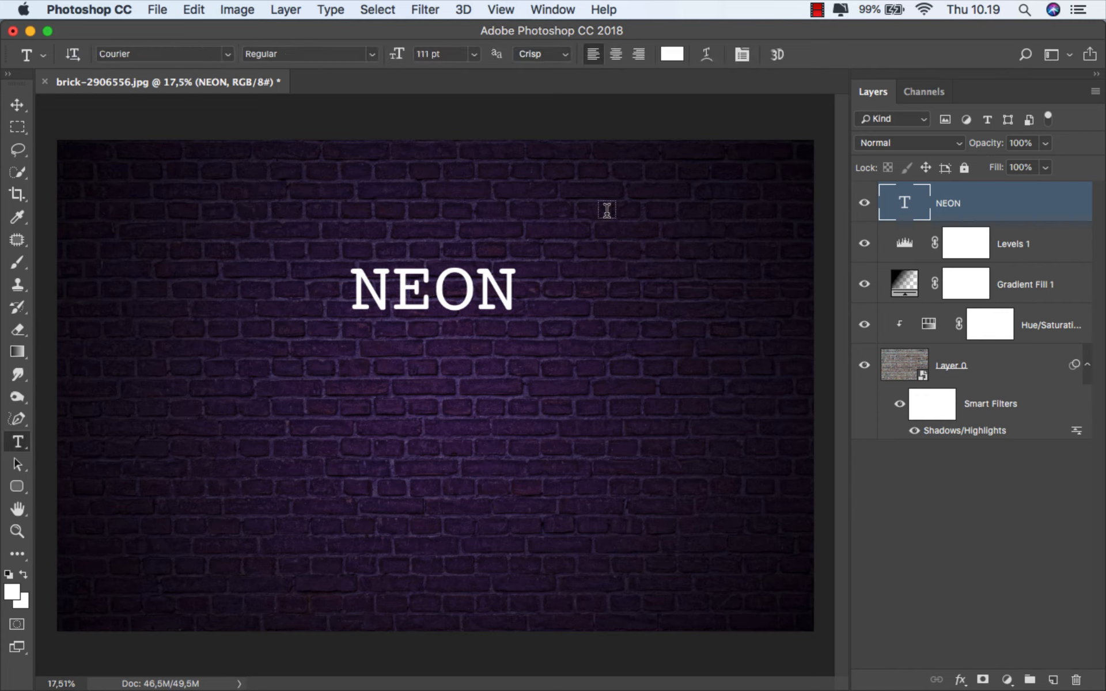
pyautogui.click(742, 55)
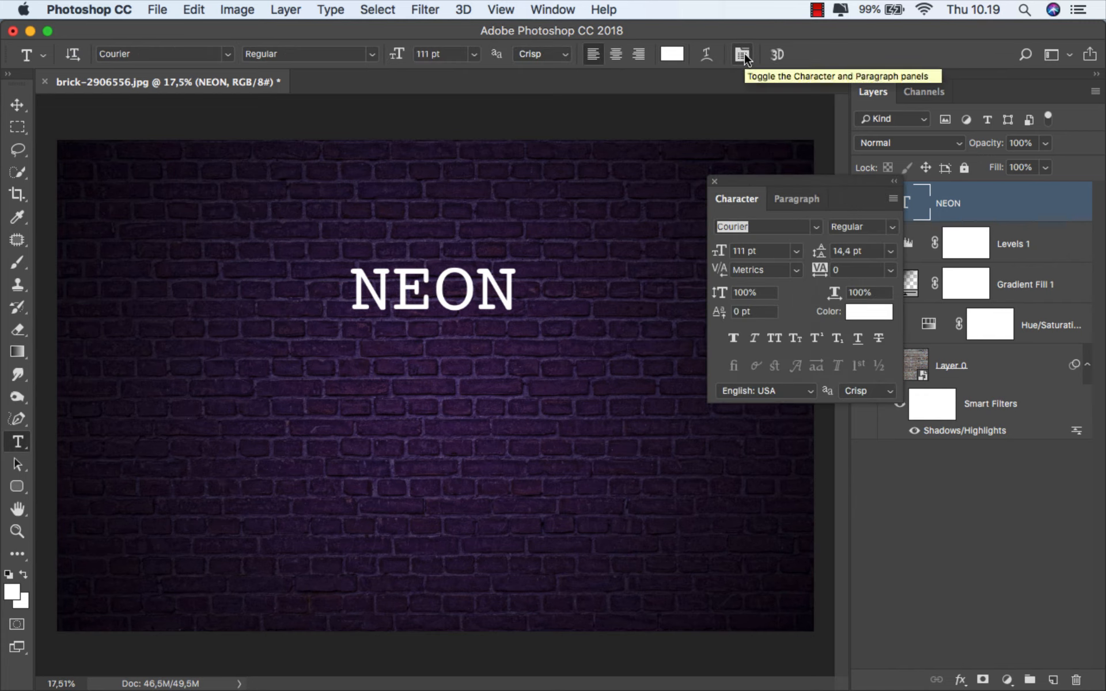
pyautogui.click(758, 250)
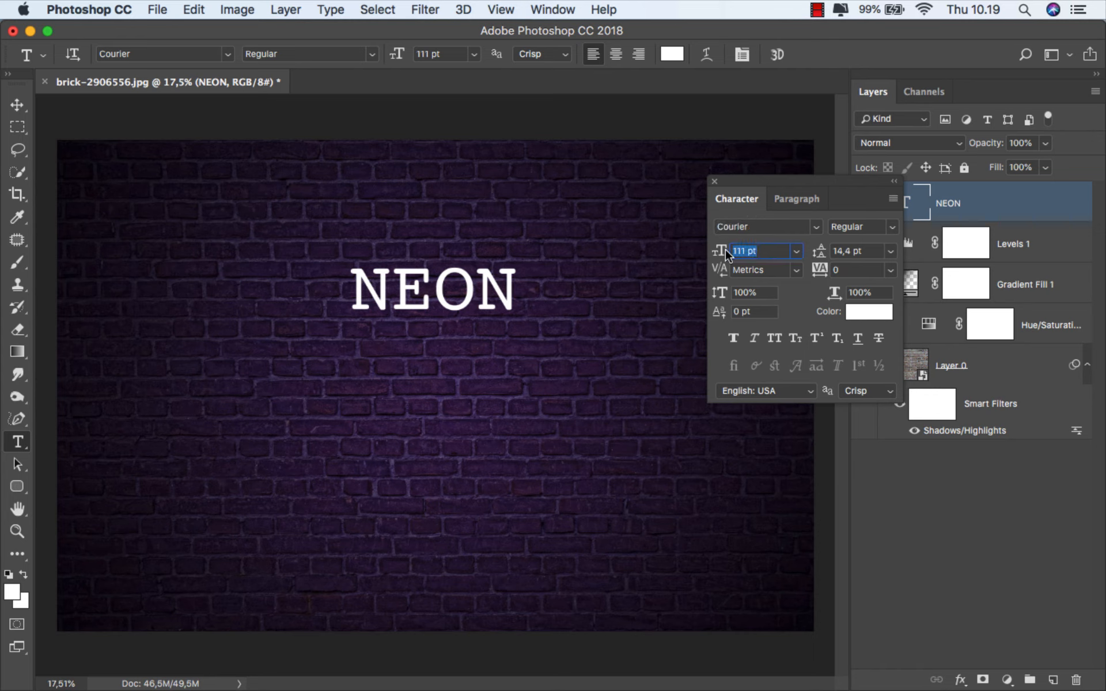
pyautogui.write('222')
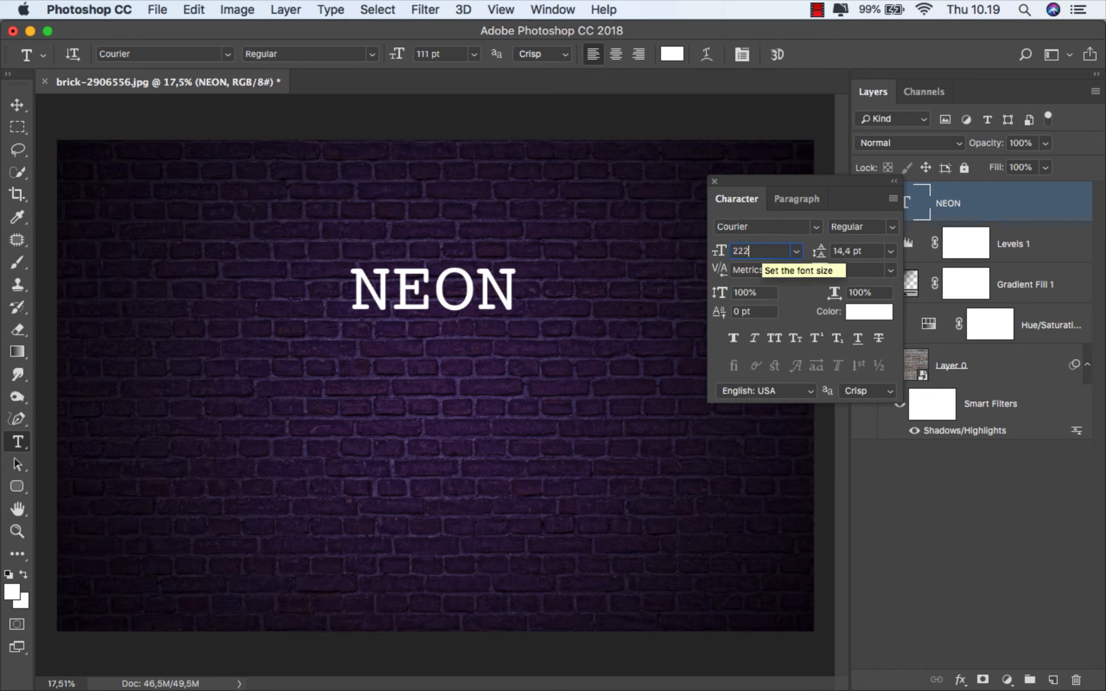
pyautogui.press('Return')
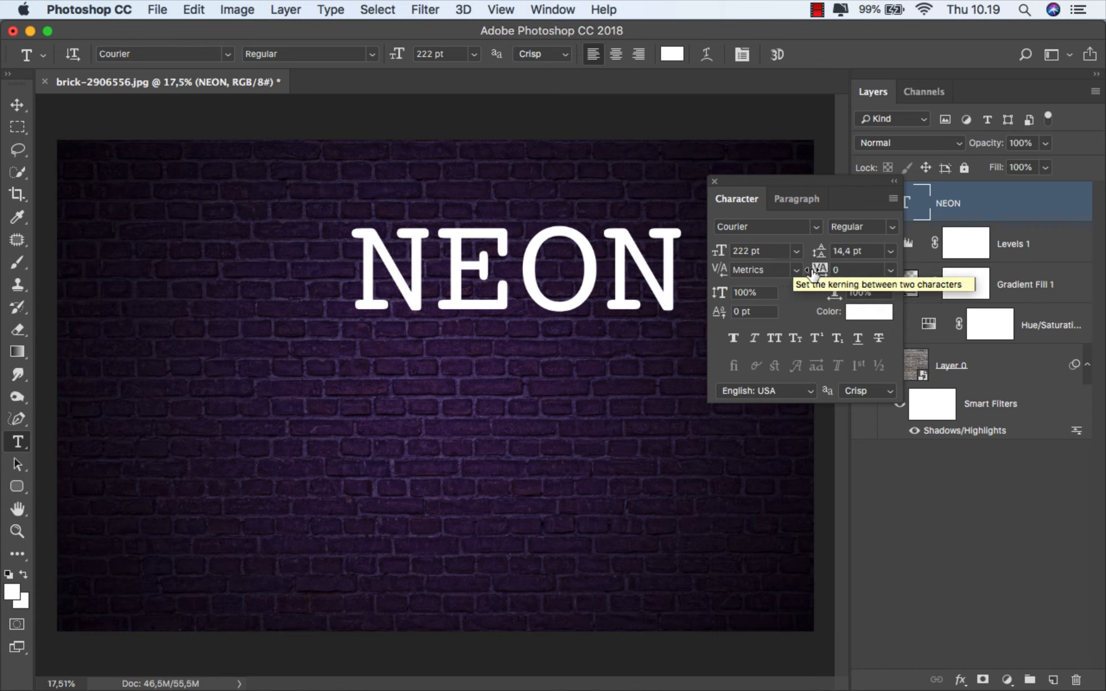
pyautogui.moveTo(826, 271); pyautogui.dragTo(820, 270)
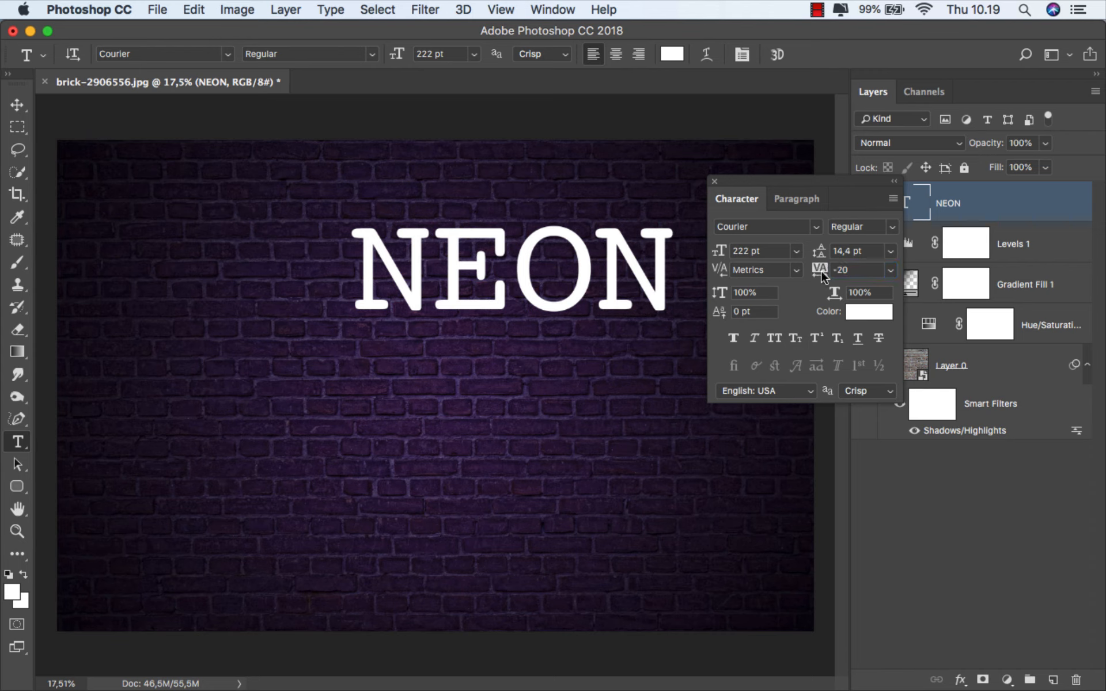
pyautogui.click(714, 181)
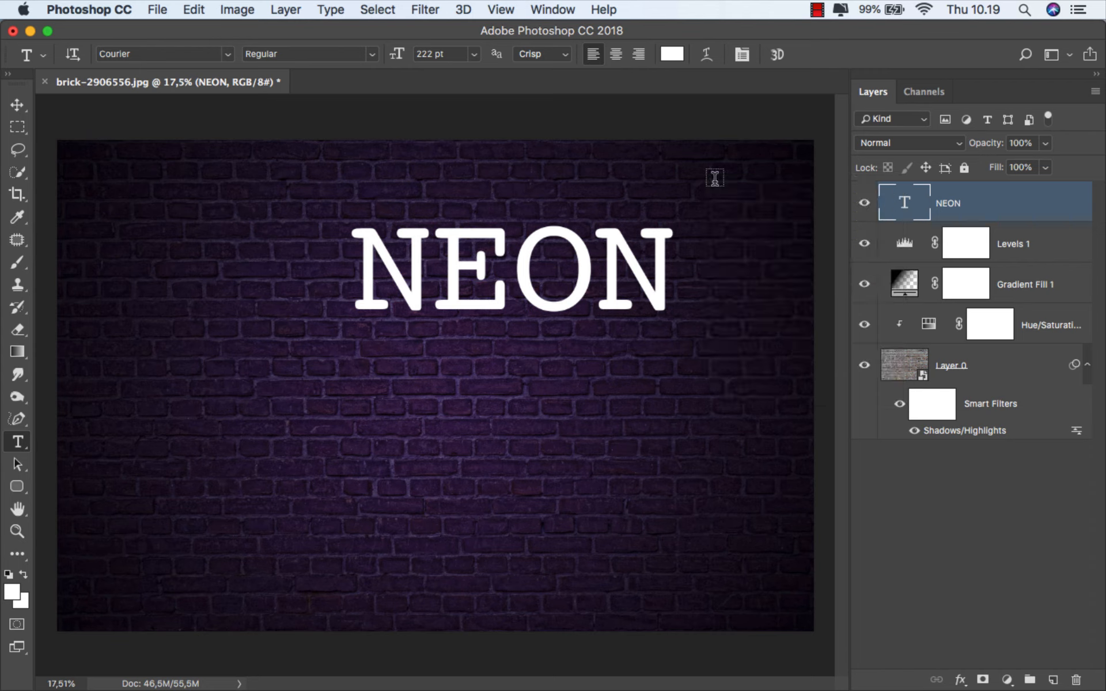
# Step: Move the NEON text to the horizontal centre of the wall and nudge it slightly downward
pyautogui.click(17, 104)
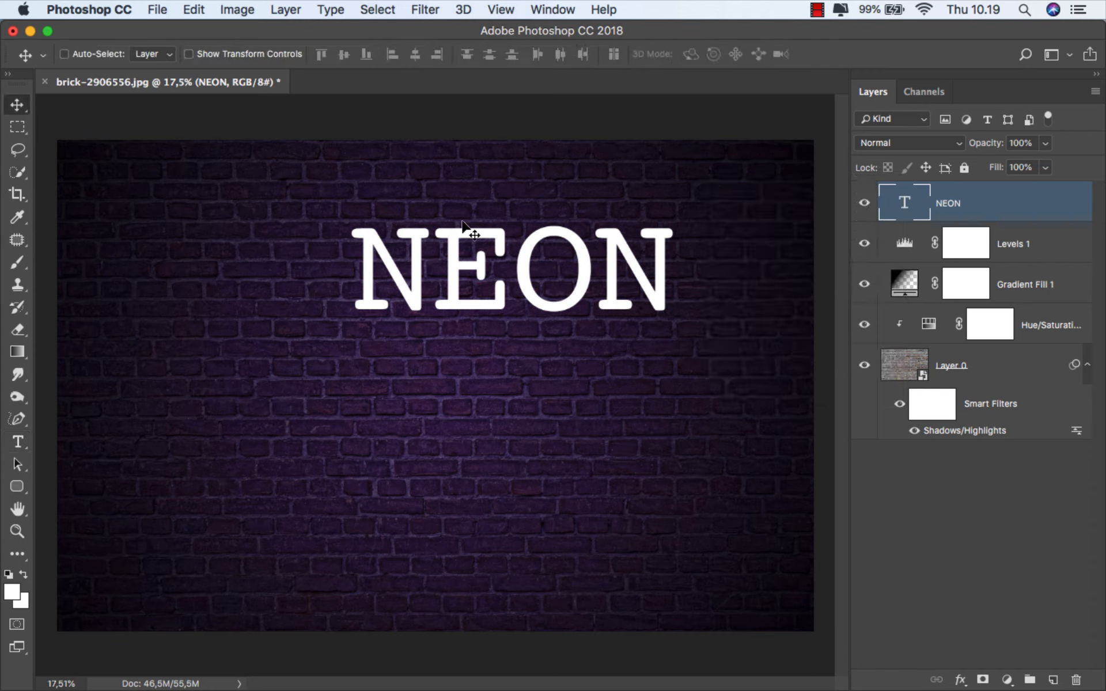
pyautogui.moveTo(475, 239); pyautogui.dragTo(399, 238)
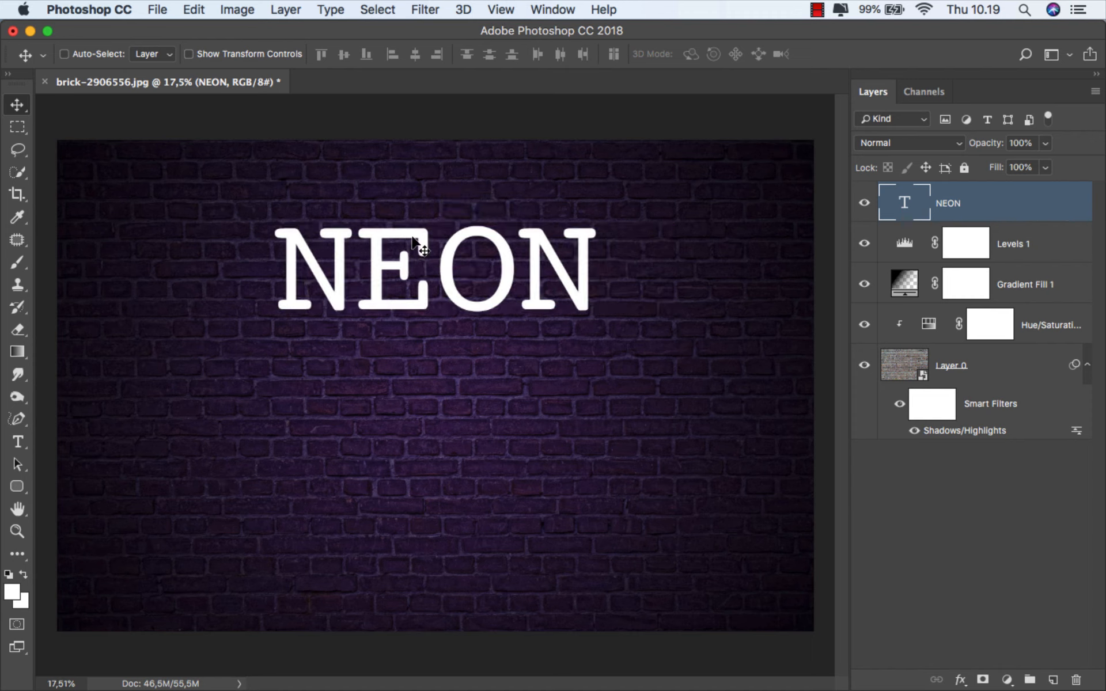
pyautogui.hotkey('shift', 'Down')
pyautogui.hotkey('shift', 'Down')
pyautogui.hotkey('shift', 'Down')
pyautogui.hotkey('shift', 'Down')
pyautogui.hotkey('shift', 'Down')
pyautogui.hotkey('shift', 'Down')
pyautogui.hotkey('shift', 'Down')
pyautogui.hotkey('shift', 'Down')
pyautogui.hotkey('shift', 'Down')
pyautogui.hotkey('shift', 'Down')
pyautogui.hotkey('shift', 'Down')
pyautogui.hotkey('shift', 'Down')
pyautogui.hotkey('shift', 'Down')
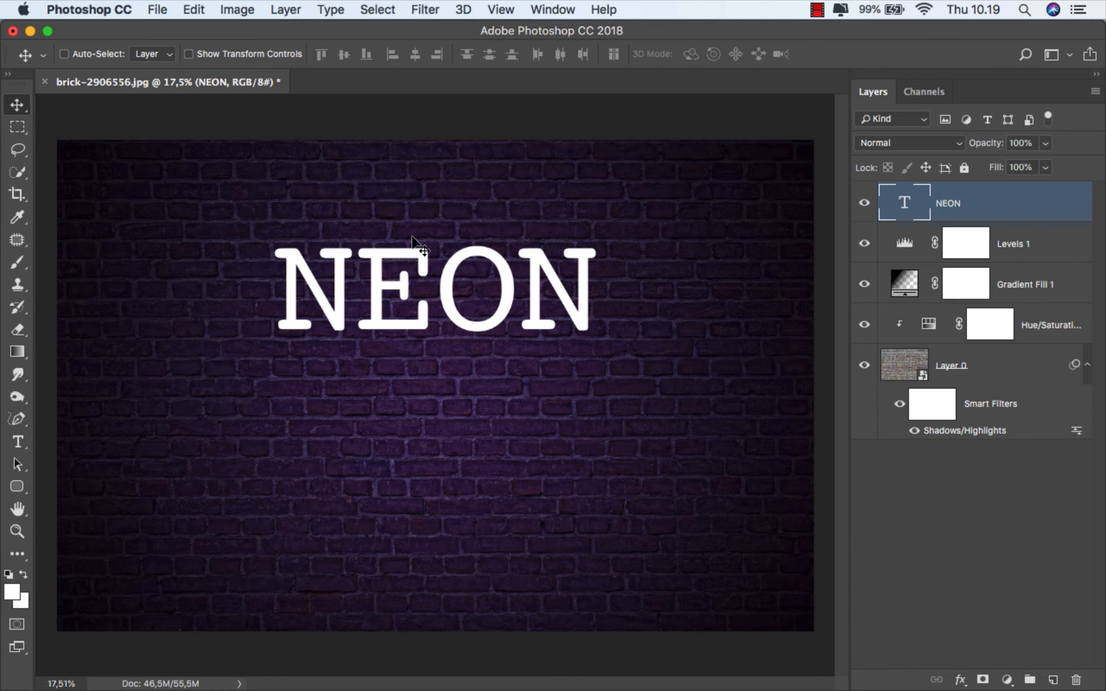
# Step: Add a Color Overlay layer style in pale cream (fffae2) to the NEON text layer
pyautogui.rightClick(984, 199)
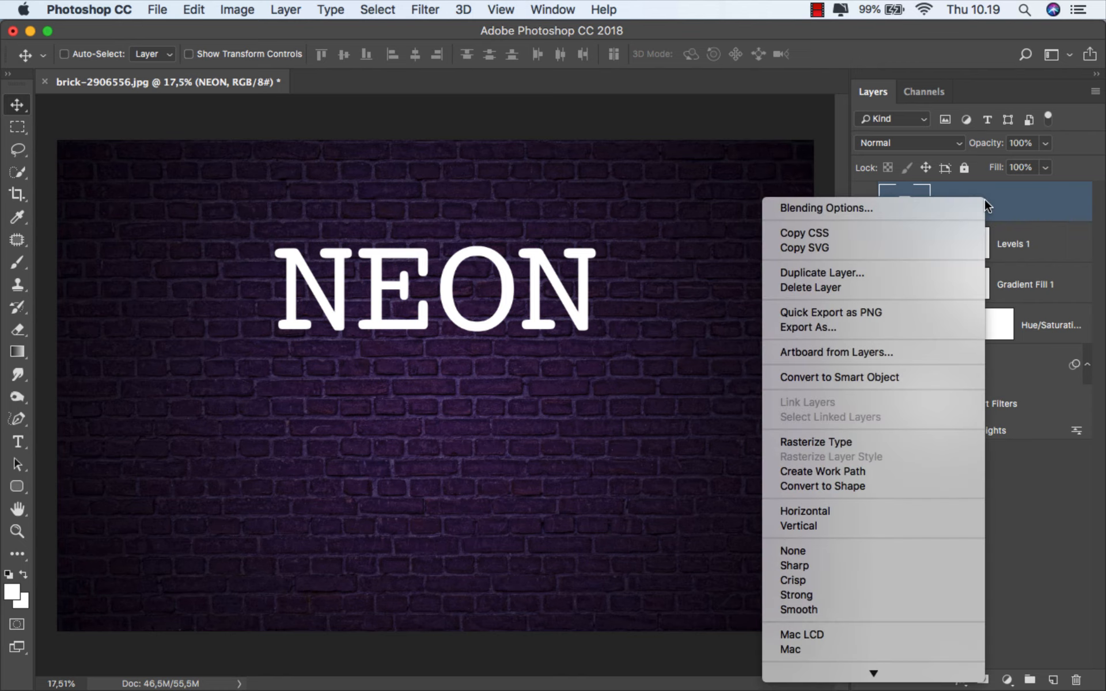
pyautogui.click(889, 208)
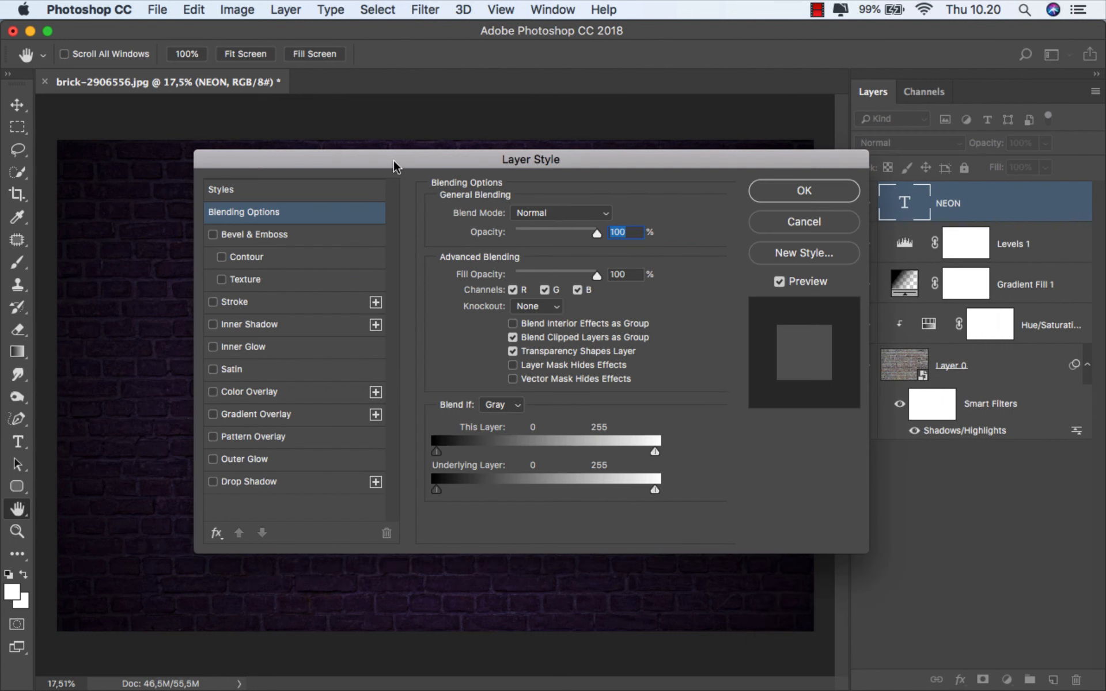
pyautogui.moveTo(404, 161); pyautogui.dragTo(817, 165)
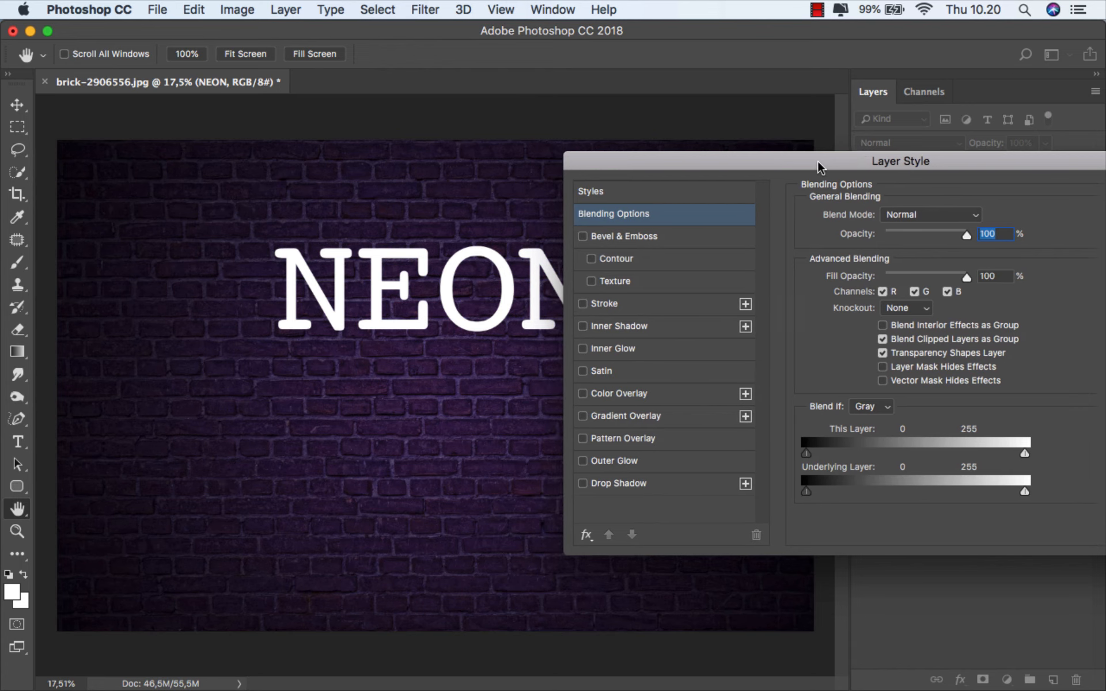
pyautogui.scroll(1, 446, 282)
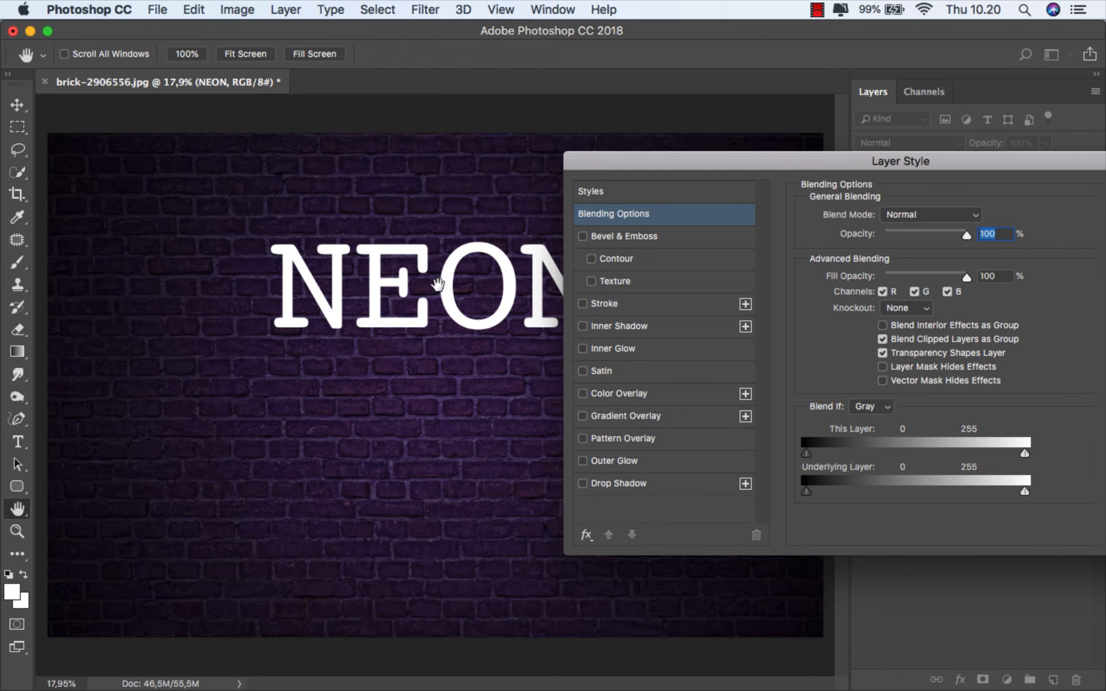
pyautogui.scroll(1, 414, 287)
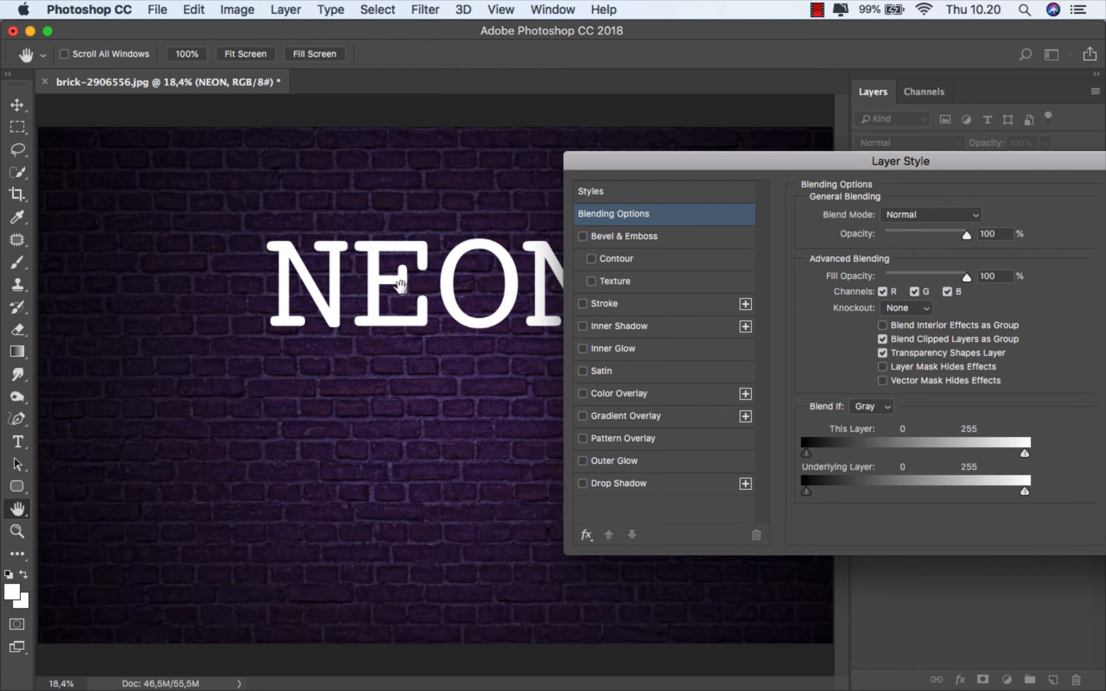
pyautogui.scroll(1, 412, 286)
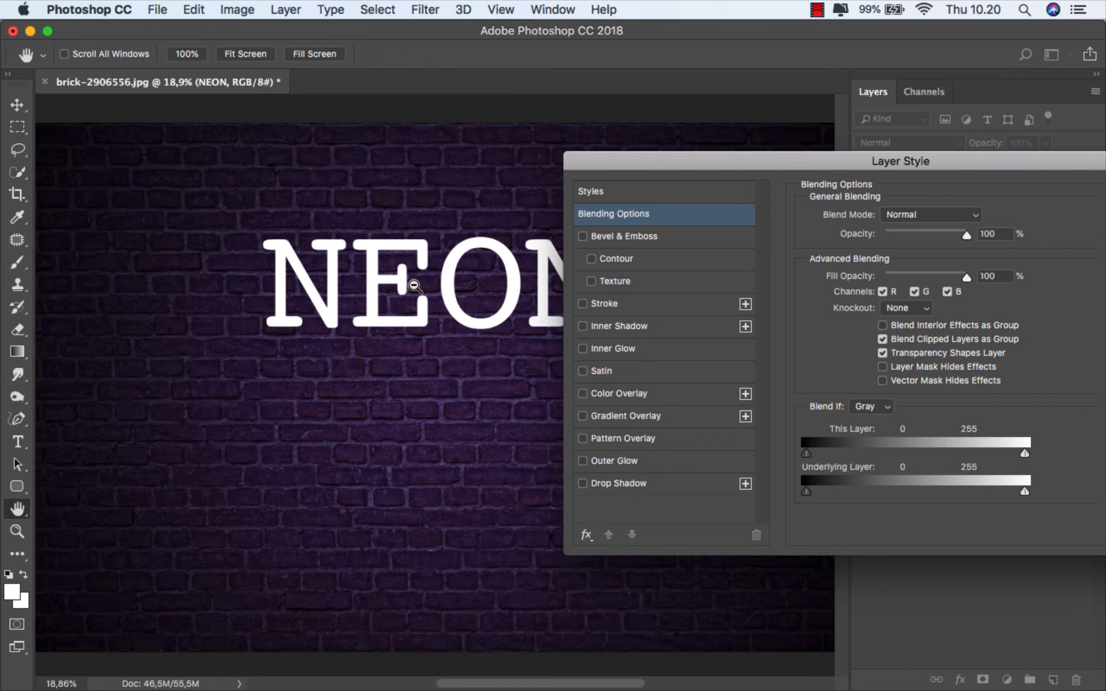
pyautogui.moveTo(405, 287); pyautogui.dragTo(299, 317)
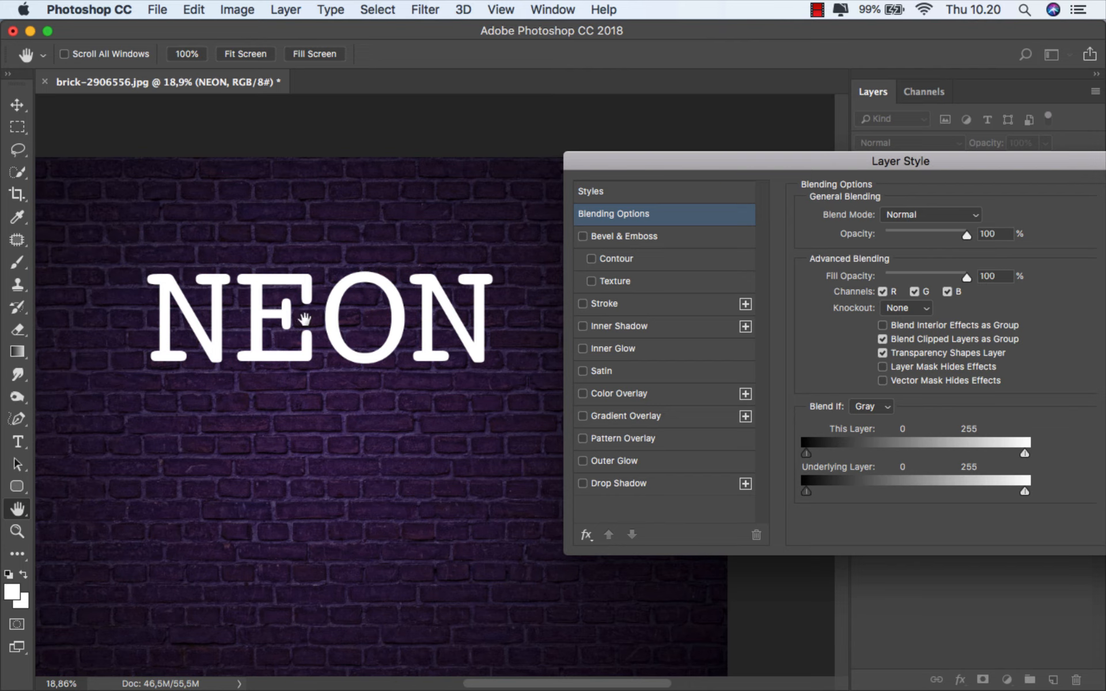
pyautogui.click(602, 393)
pyautogui.click(978, 218)
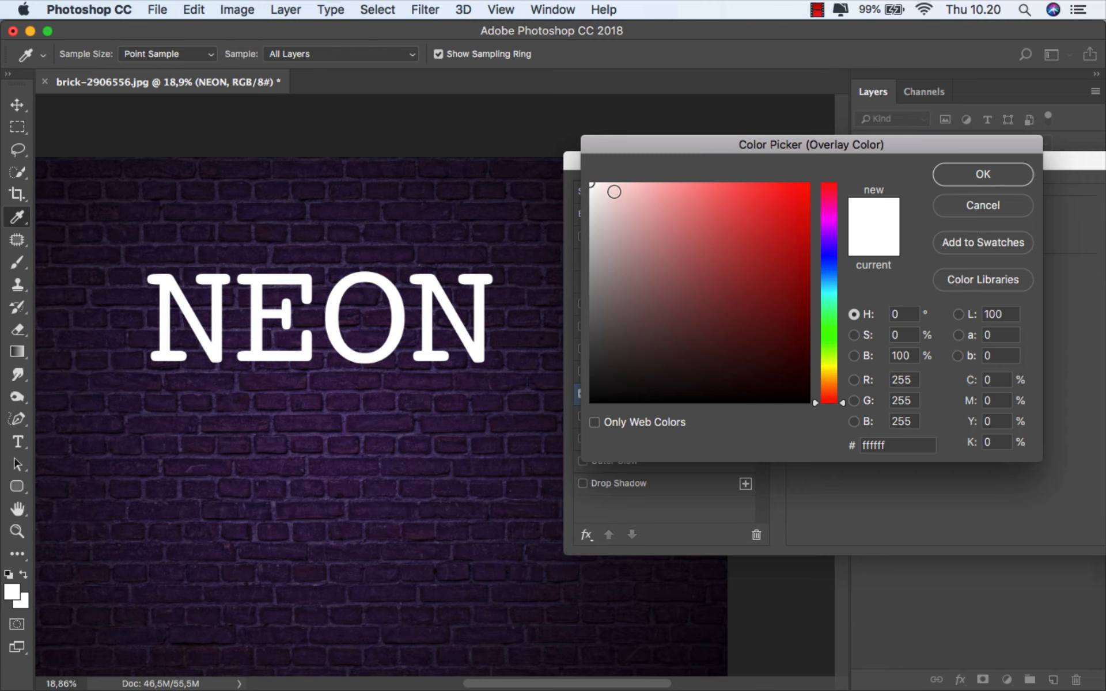
pyautogui.moveTo(613, 190); pyautogui.dragTo(615, 166)
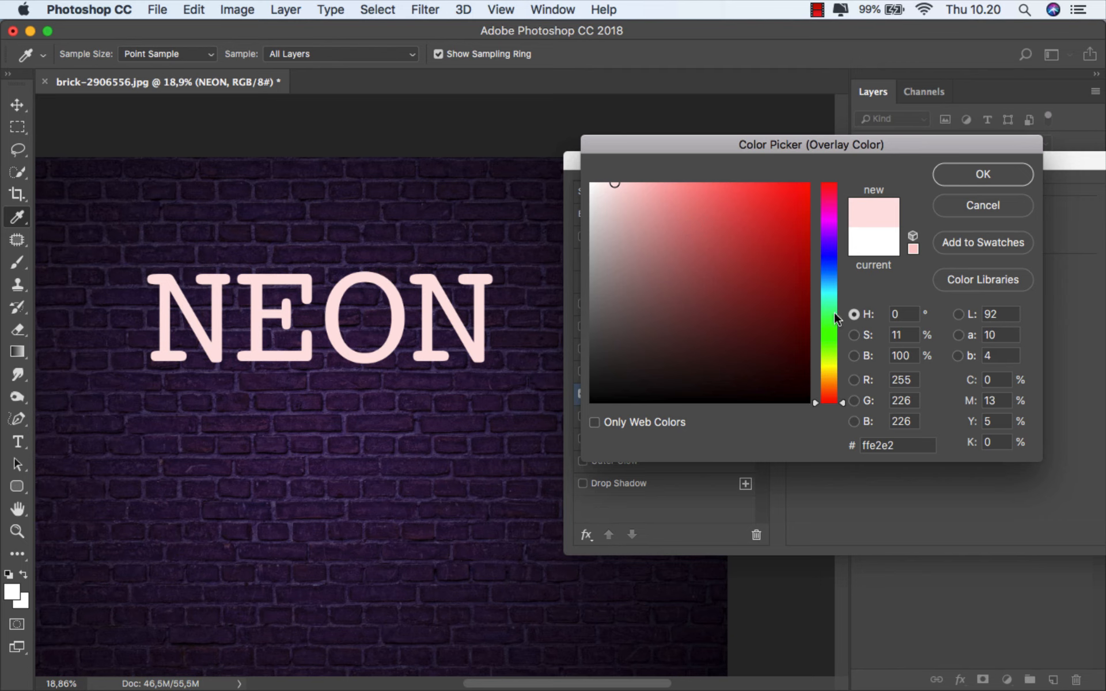
pyautogui.click(834, 372)
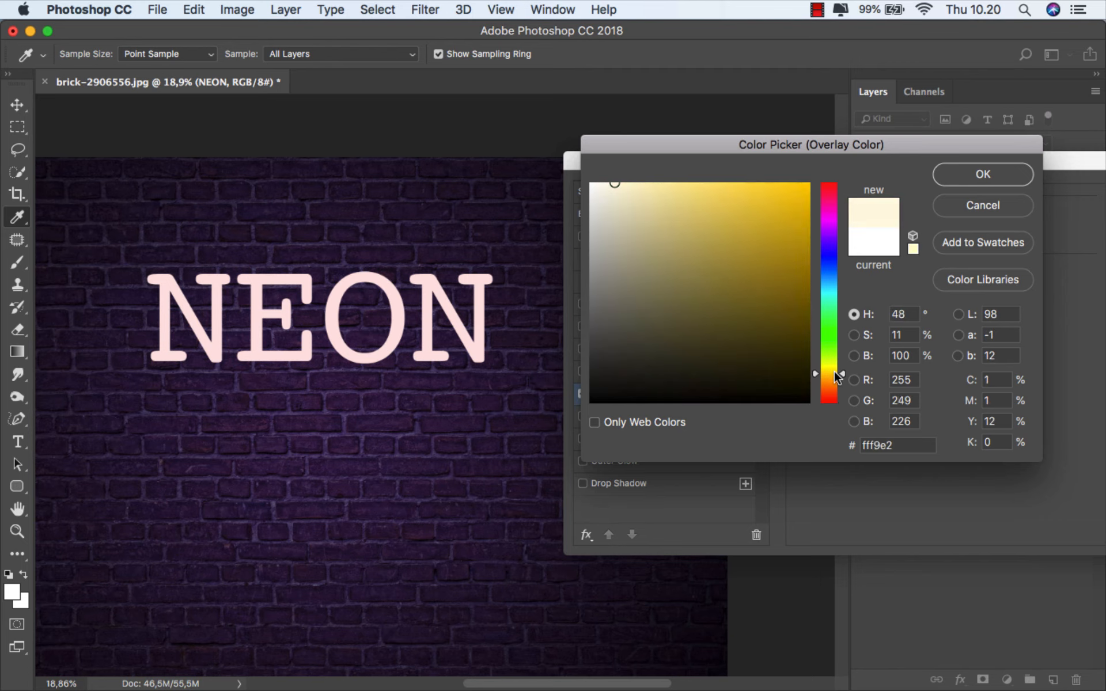
pyautogui.moveTo(834, 371); pyautogui.dragTo(834, 370)
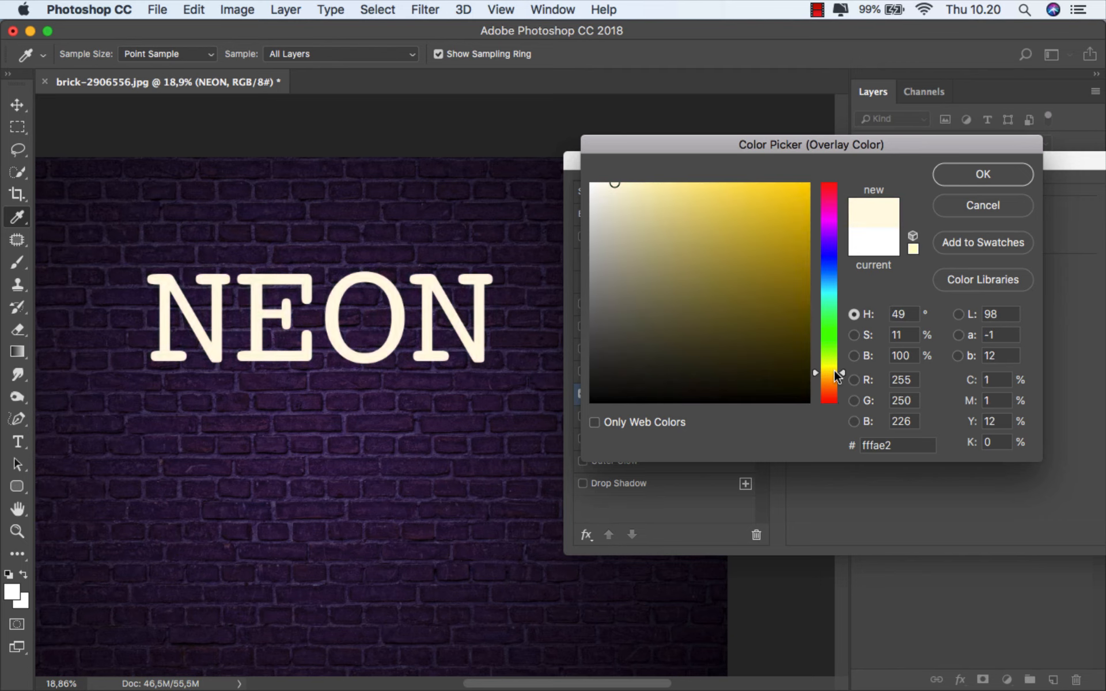
pyautogui.click(973, 174)
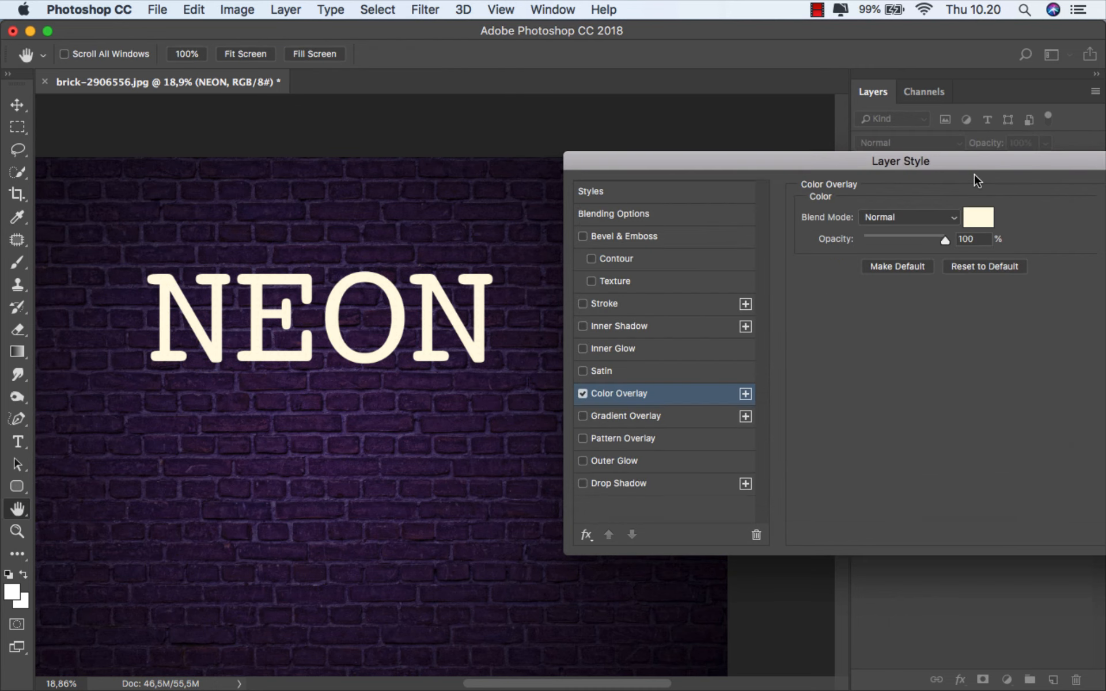
# Step: Add a Drop Shadow to the NEON text in light red (ff7e7e), with 29% spread and 109 px size
pyautogui.click(582, 483)
pyautogui.click(607, 486)
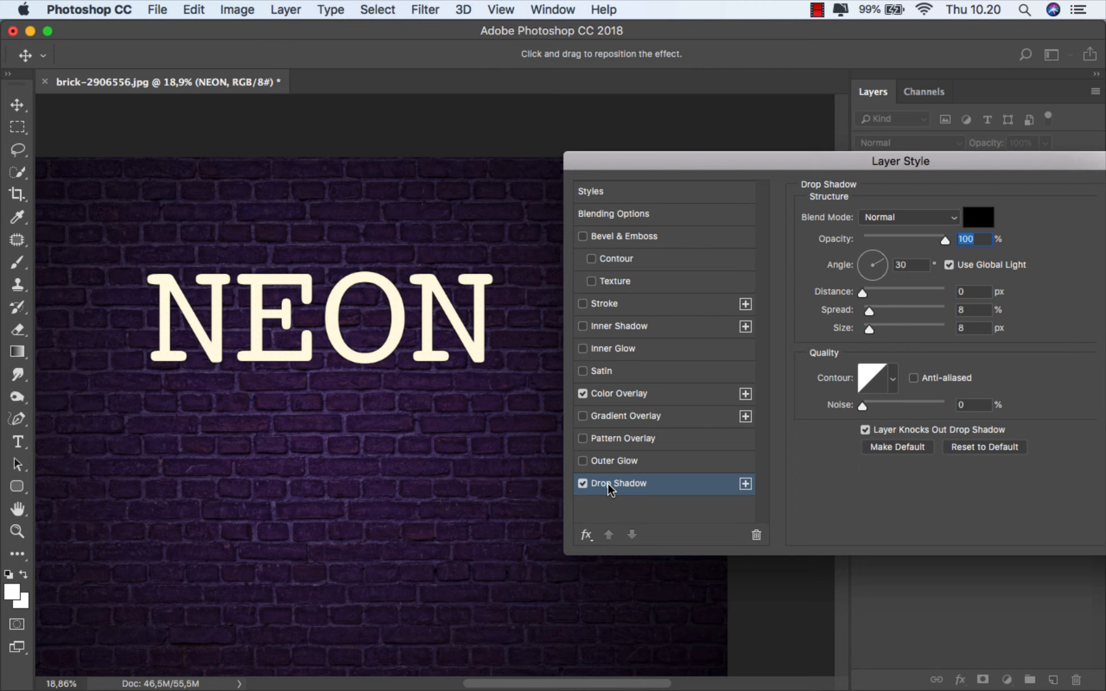
pyautogui.click(972, 218)
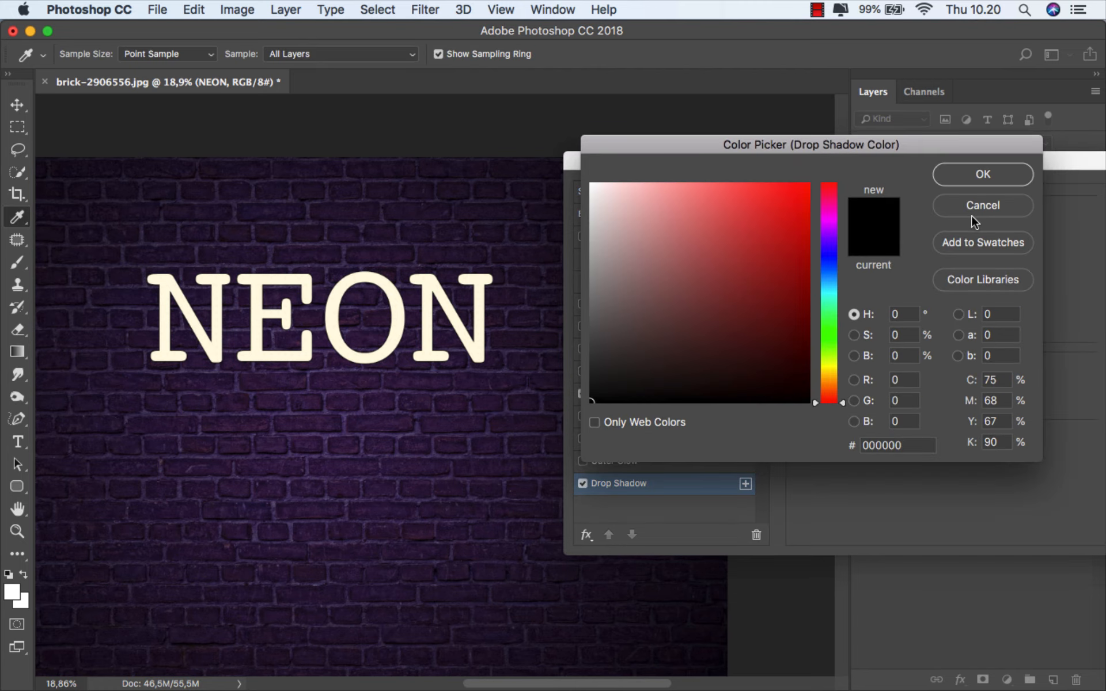
pyautogui.click(723, 283)
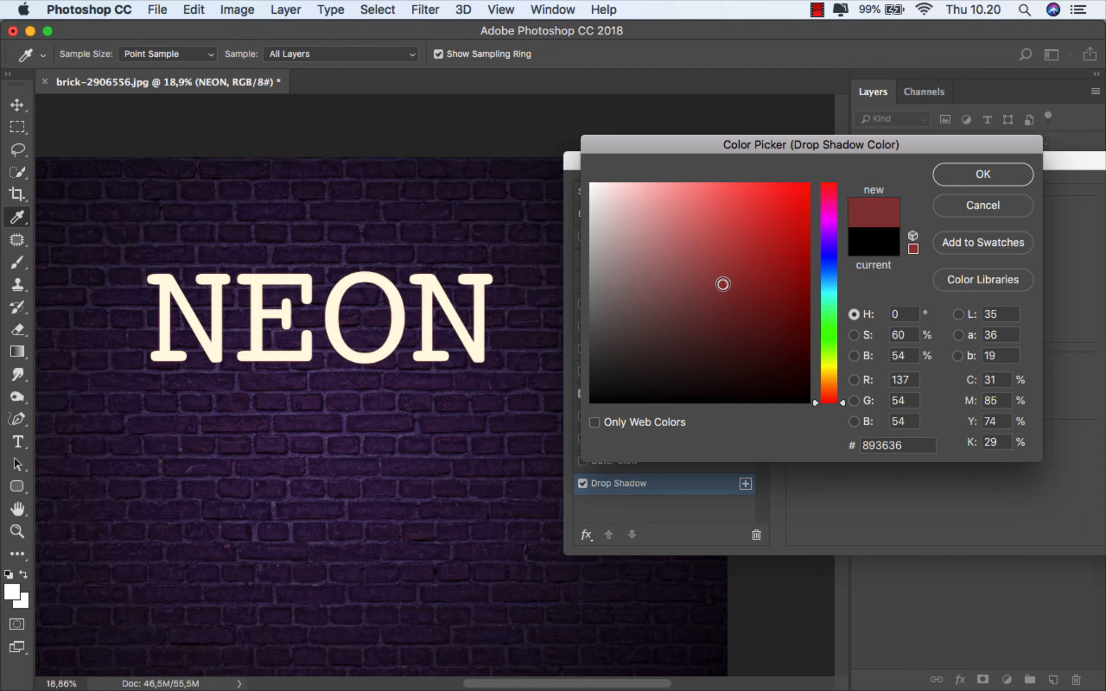
pyautogui.moveTo(722, 284)
pyautogui.mouseDown()
pyautogui.moveTo(723, 240)
pyautogui.moveTo(701, 173)
pyautogui.mouseUp()
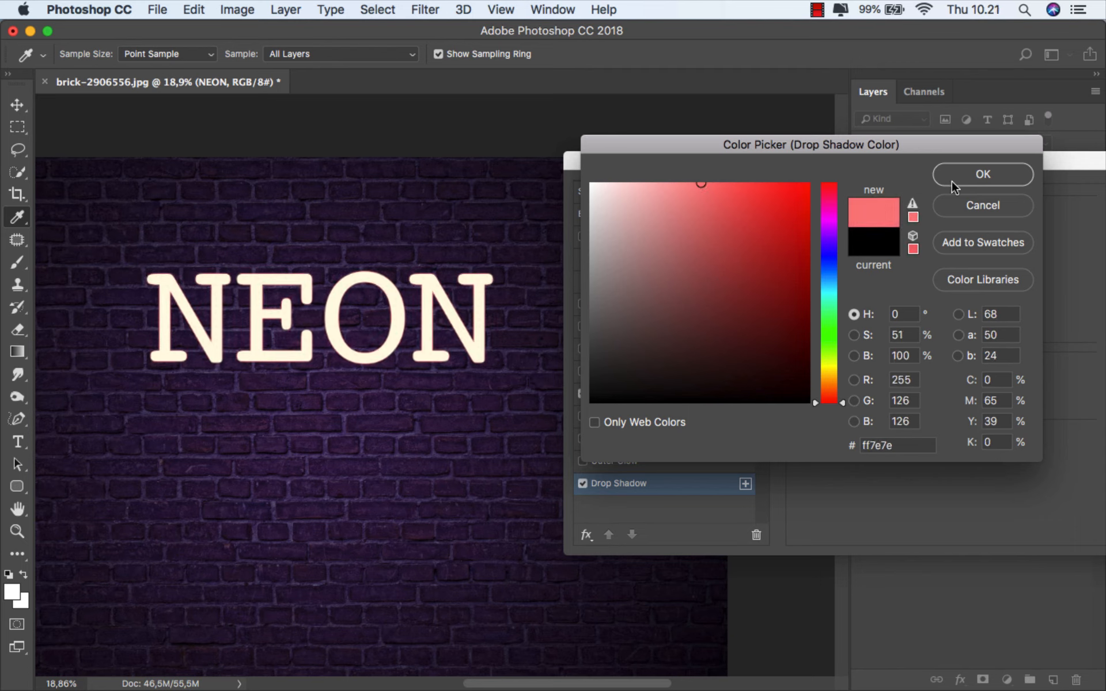
pyautogui.click(951, 181)
pyautogui.click(887, 311)
pyautogui.click(900, 326)
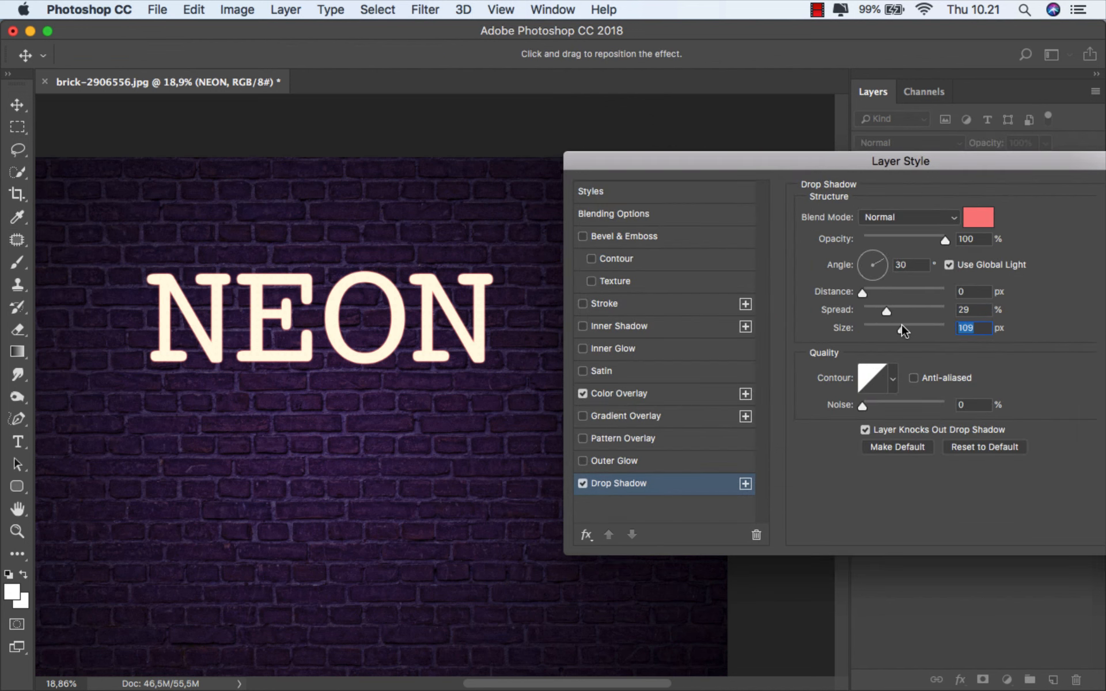
# Step: Change the drop shadow colour to a dark orange-brown (84673d)
pyautogui.click(972, 217)
pyautogui.click(709, 278)
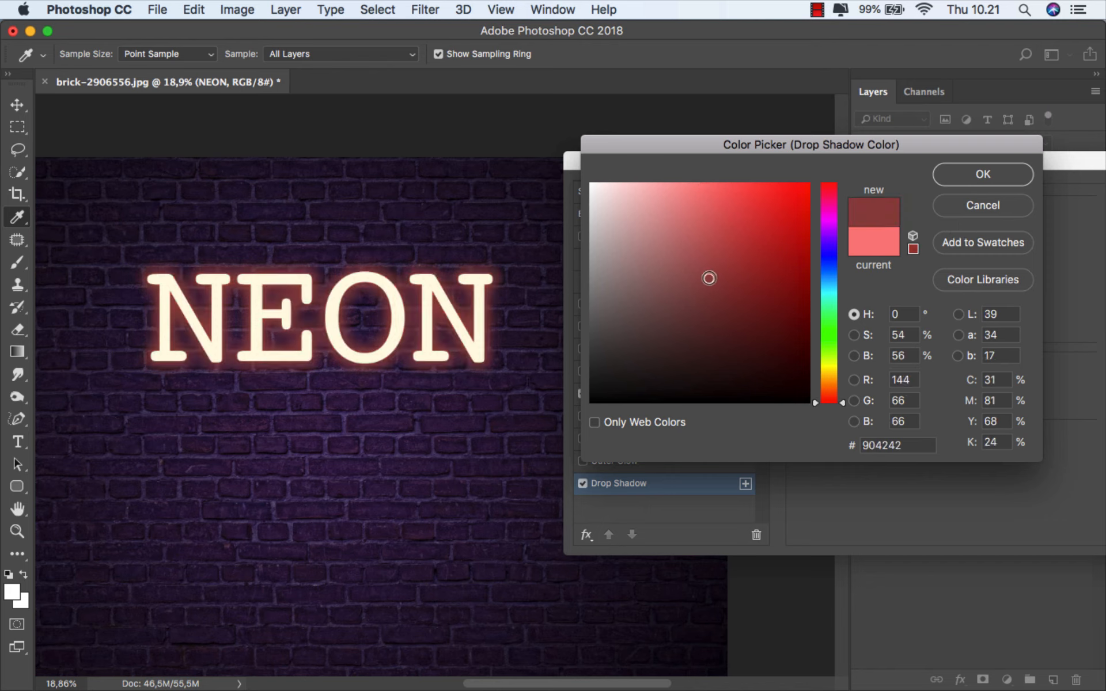
pyautogui.click(835, 377)
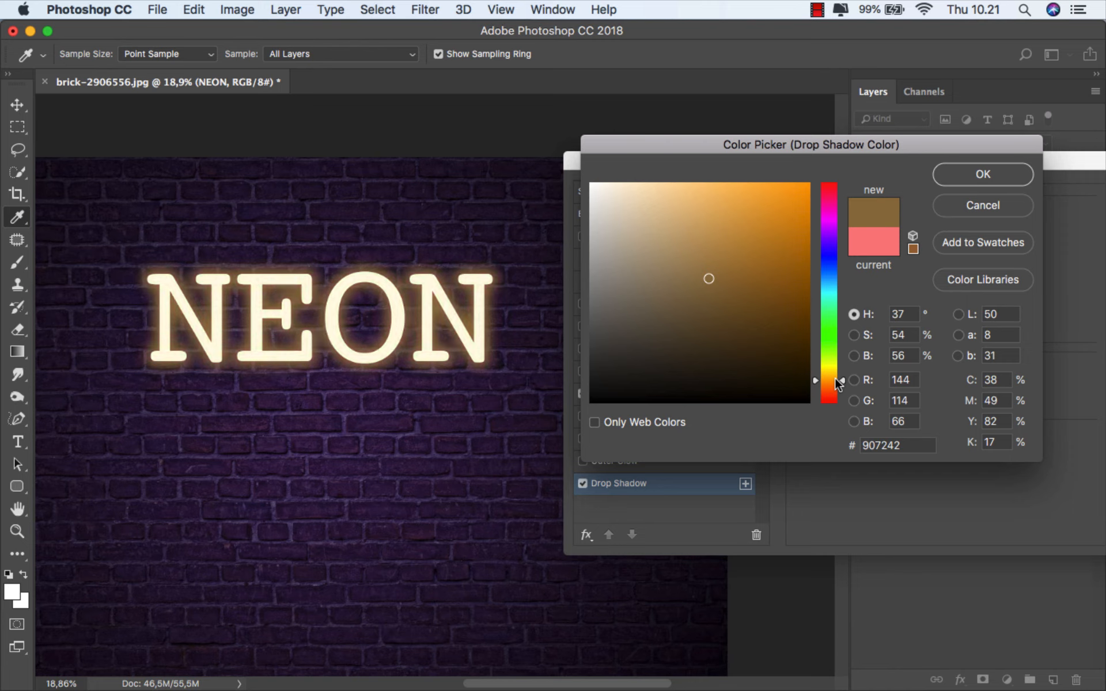
pyautogui.click(834, 378)
pyautogui.click(708, 287)
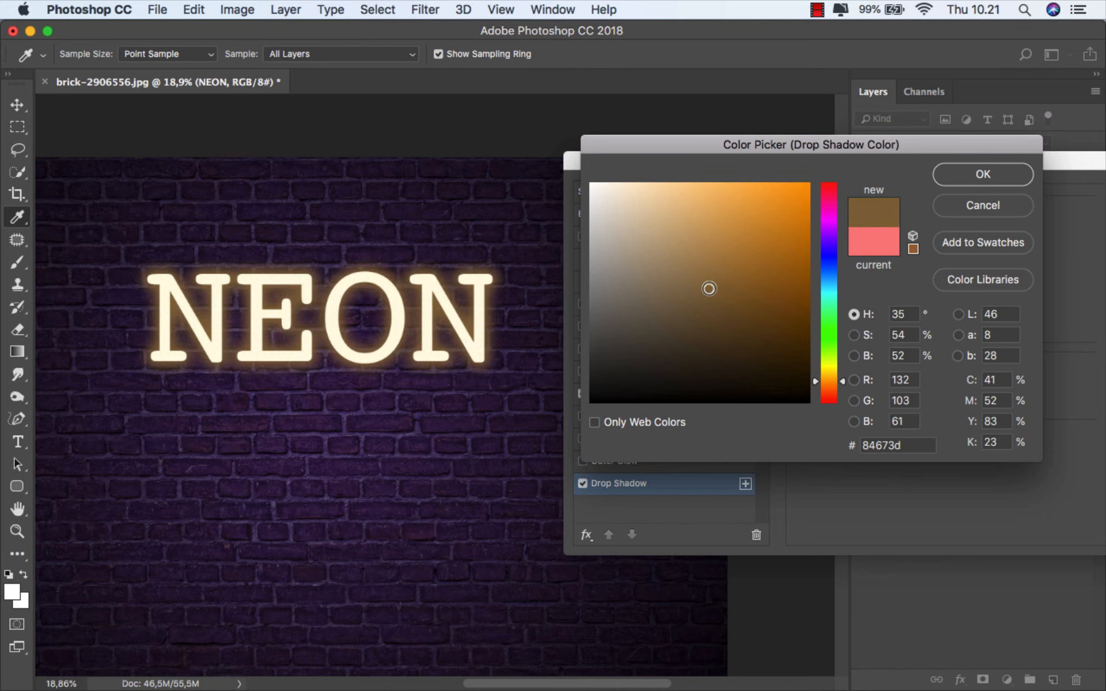
pyautogui.click(952, 178)
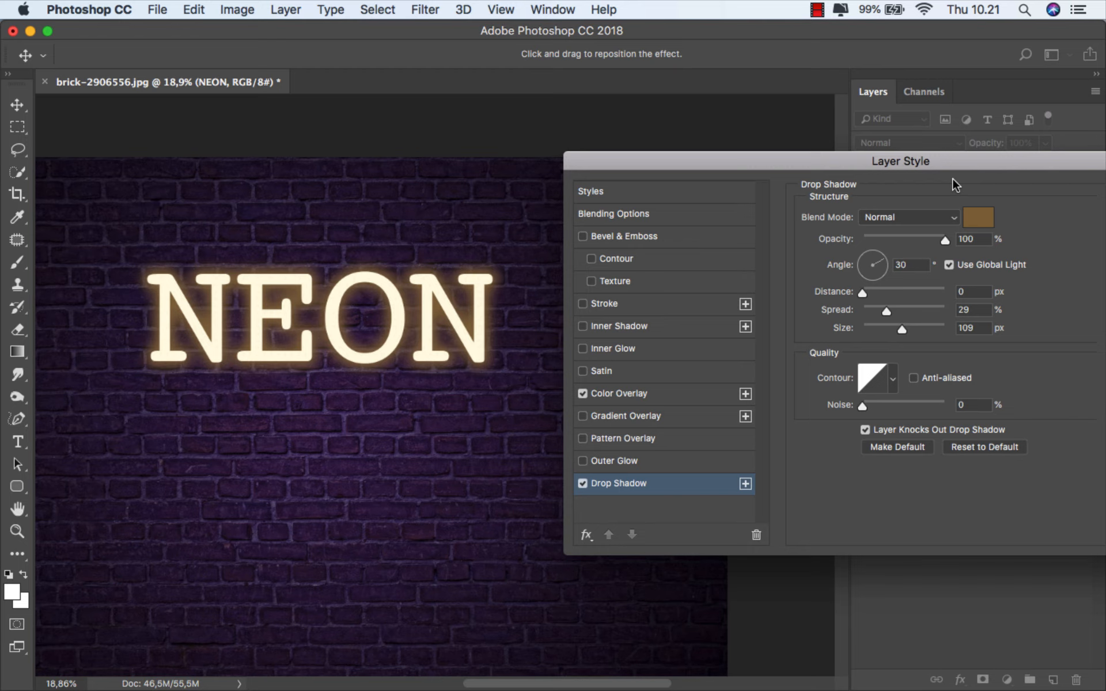
# Step: Set the drop shadow's spread to 10% and size to 221 px, and compare the text with and without the shadow
pyautogui.moveTo(901, 328); pyautogui.dragTo(934, 326)
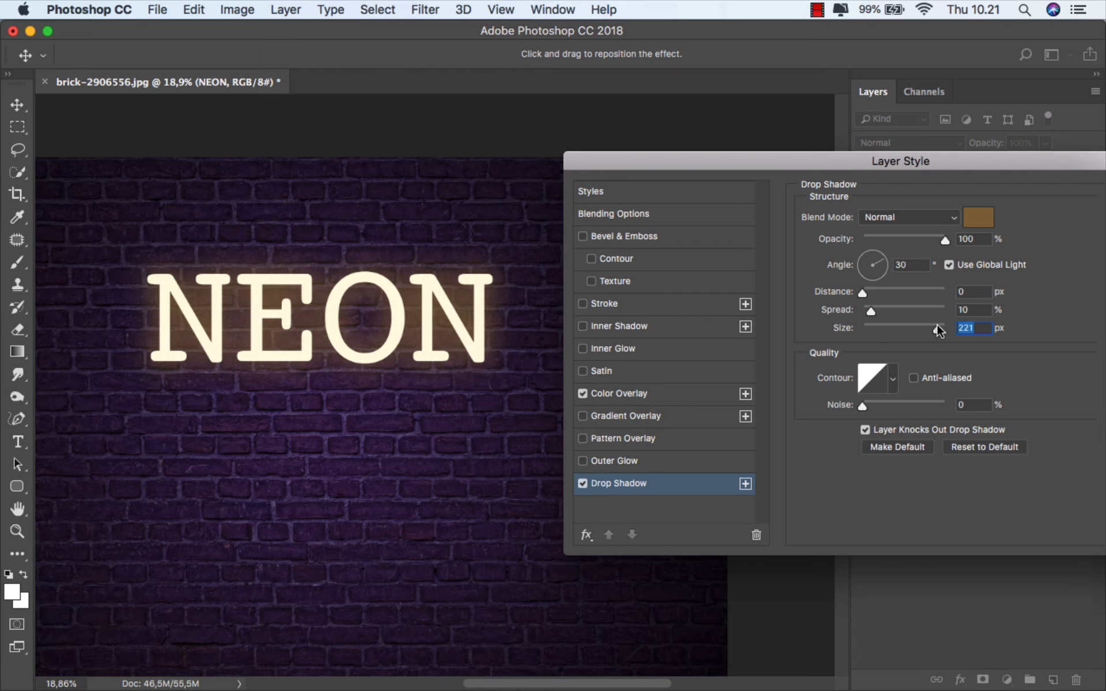
pyautogui.click(582, 483)
pyautogui.click(582, 483)
pyautogui.click(977, 220)
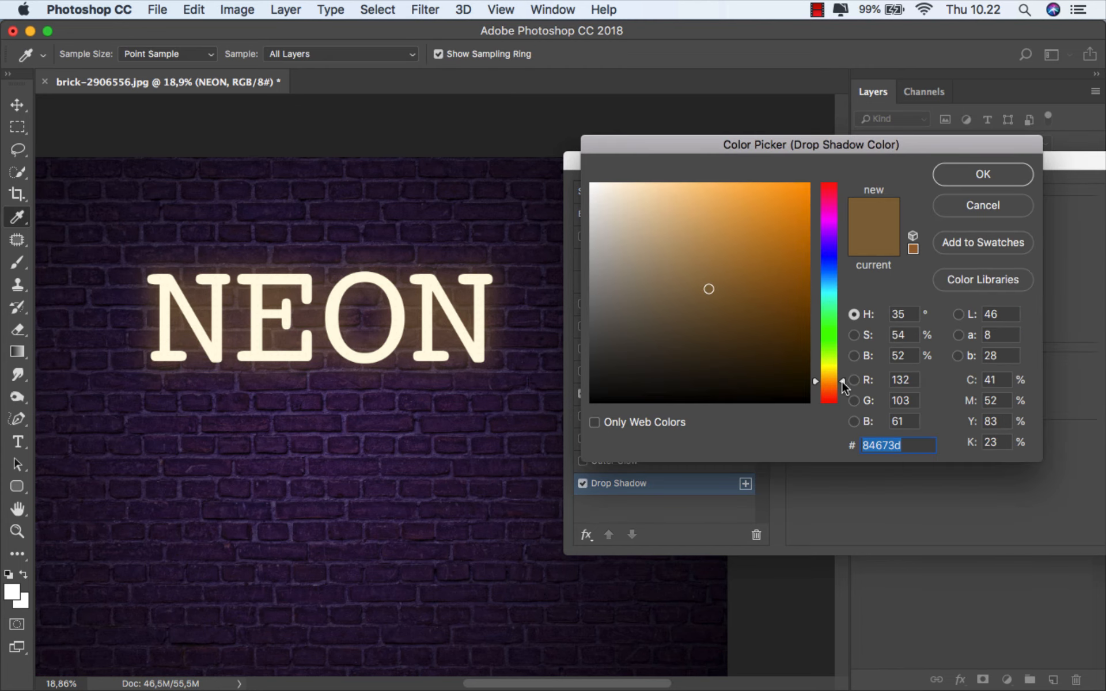
pyautogui.moveTo(842, 381); pyautogui.dragTo(842, 381)
pyautogui.click(977, 177)
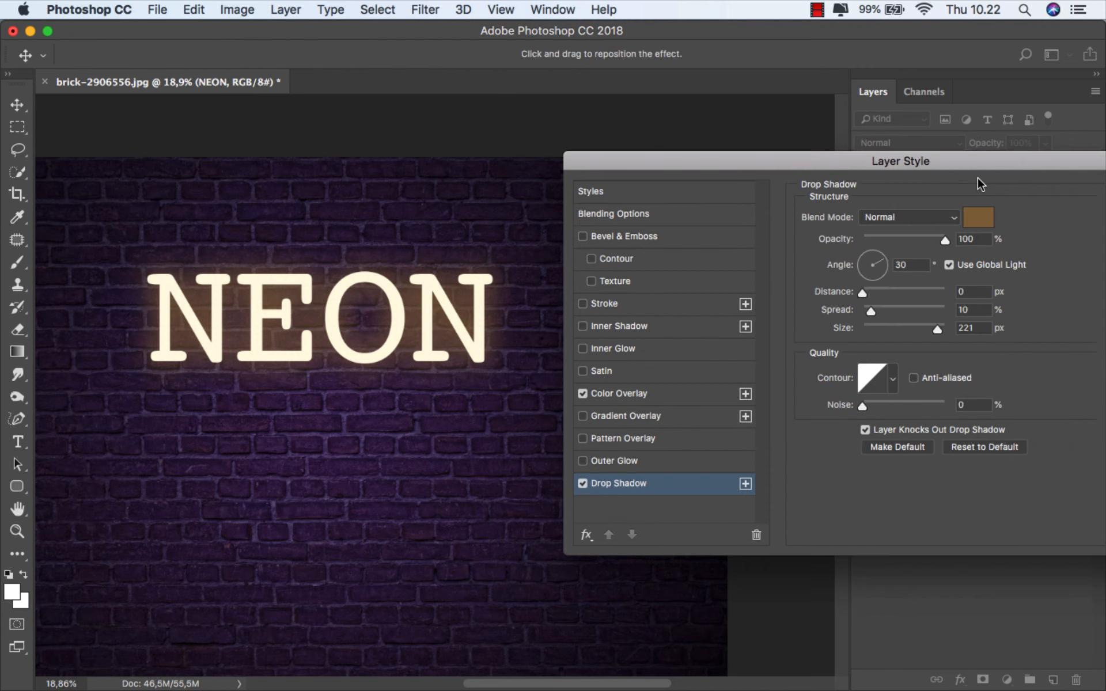
# Step: Add an Outer Glow to the NEON text in a very dark orange-brown
pyautogui.click(582, 461)
pyautogui.click(609, 462)
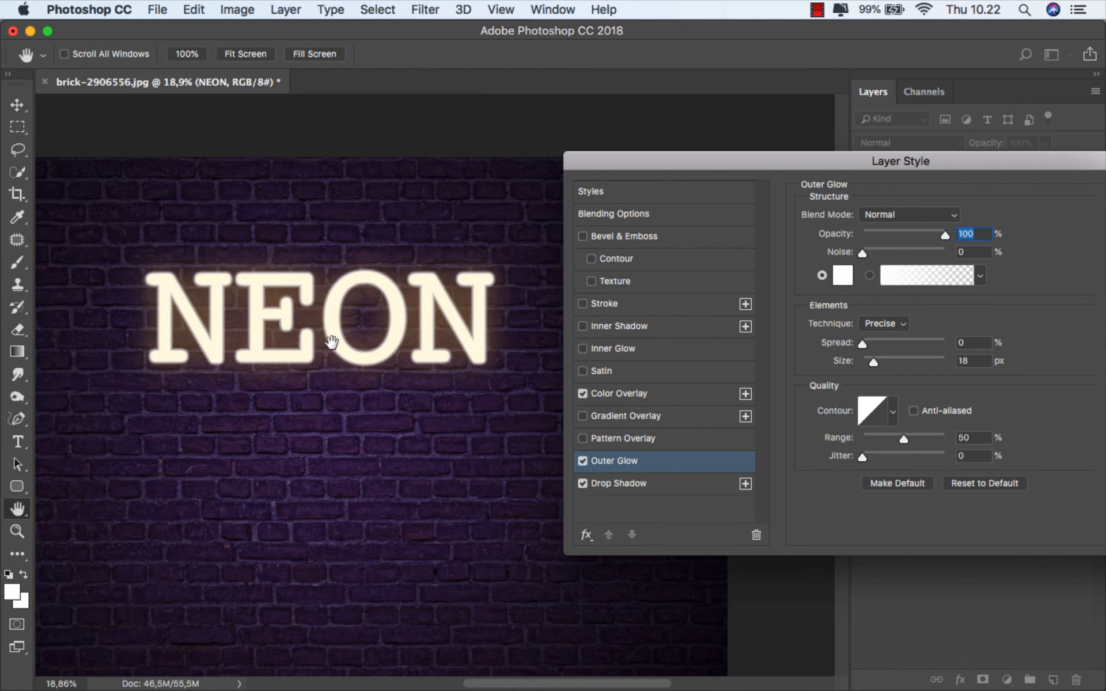
pyautogui.scroll(2, 304, 330)
pyautogui.scroll(1, 304, 330)
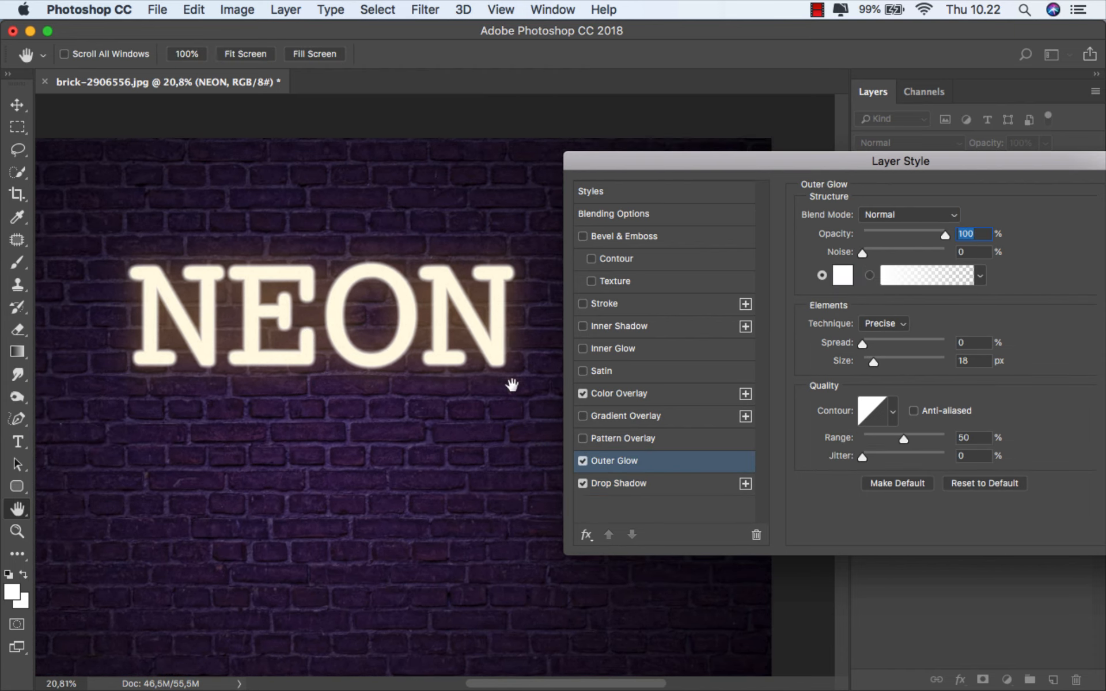
pyautogui.click(842, 277)
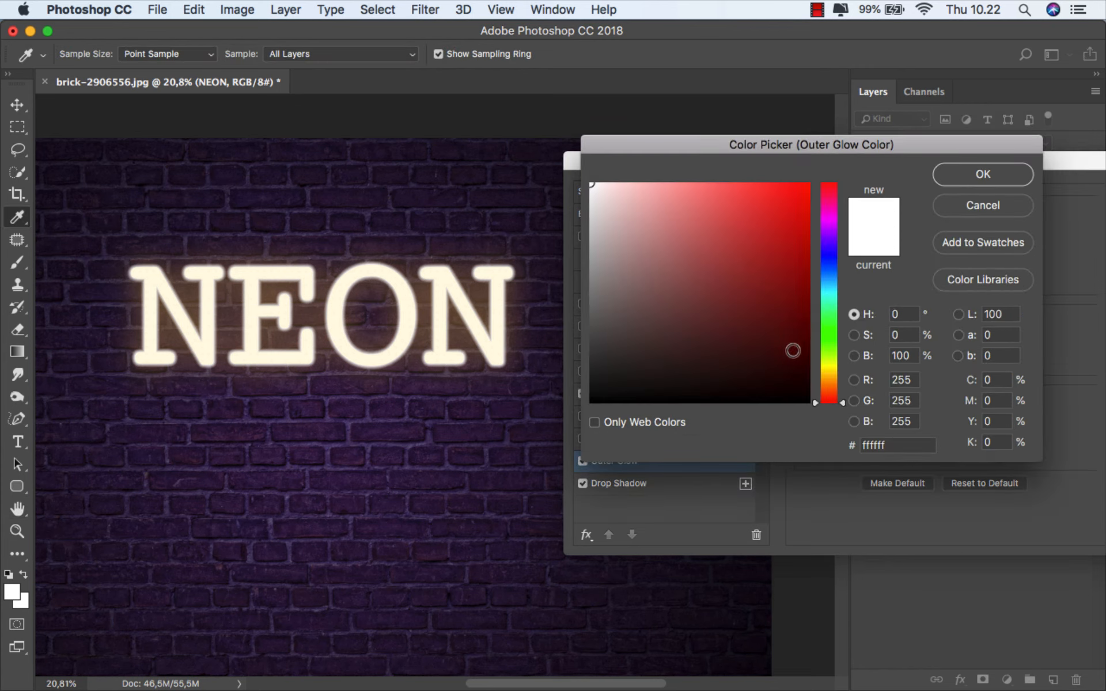
pyautogui.moveTo(796, 354)
pyautogui.mouseDown()
pyautogui.moveTo(830, 369)
pyautogui.moveTo(803, 361)
pyautogui.mouseUp()
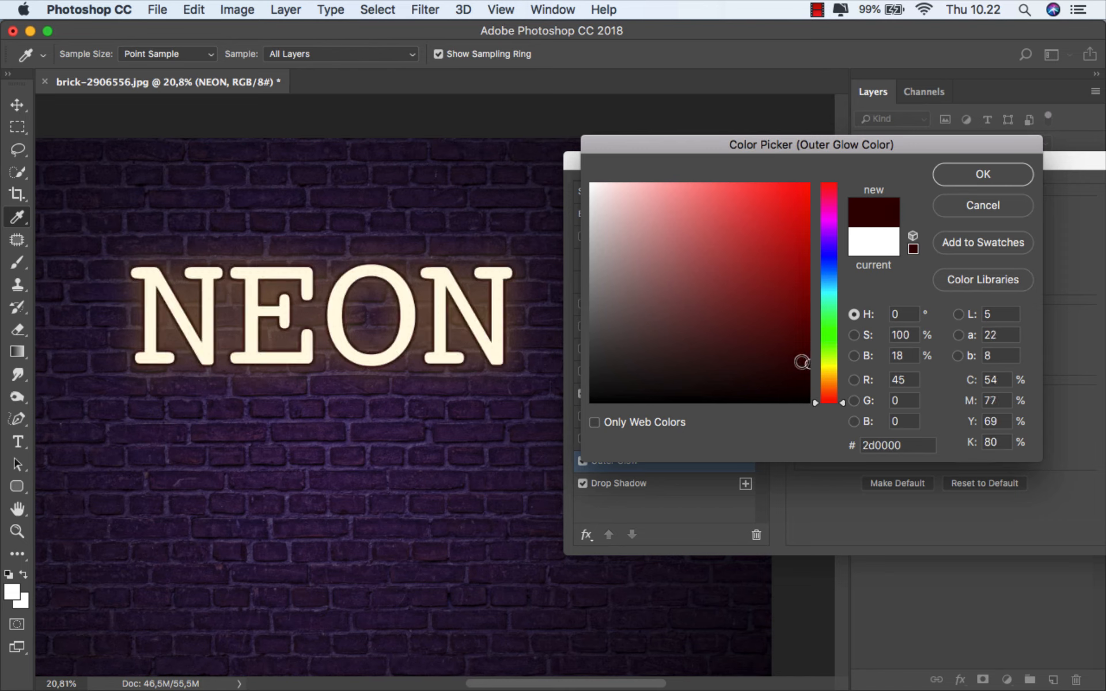
pyautogui.moveTo(824, 381)
pyautogui.mouseDown()
pyautogui.moveTo(842, 389)
pyautogui.moveTo(814, 360)
pyautogui.moveTo(822, 355)
pyautogui.mouseUp()
pyautogui.click(969, 179)
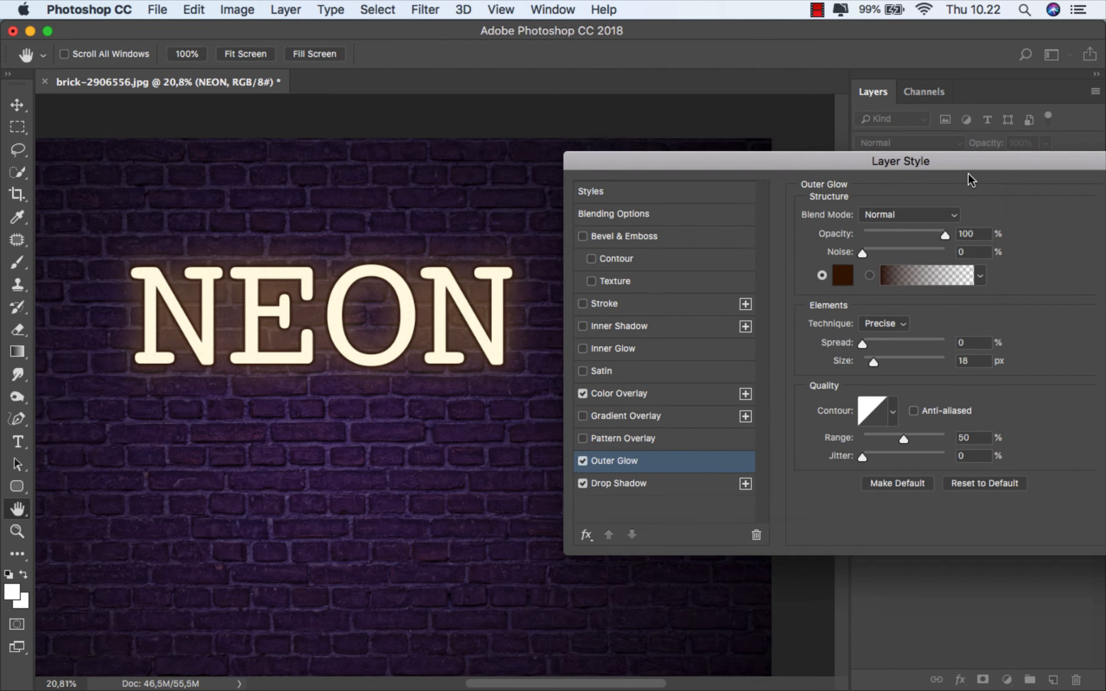
# Step: Set the outer glow's blend mode to Screen and its size to 250 px
pyautogui.scroll(1, 410, 297)
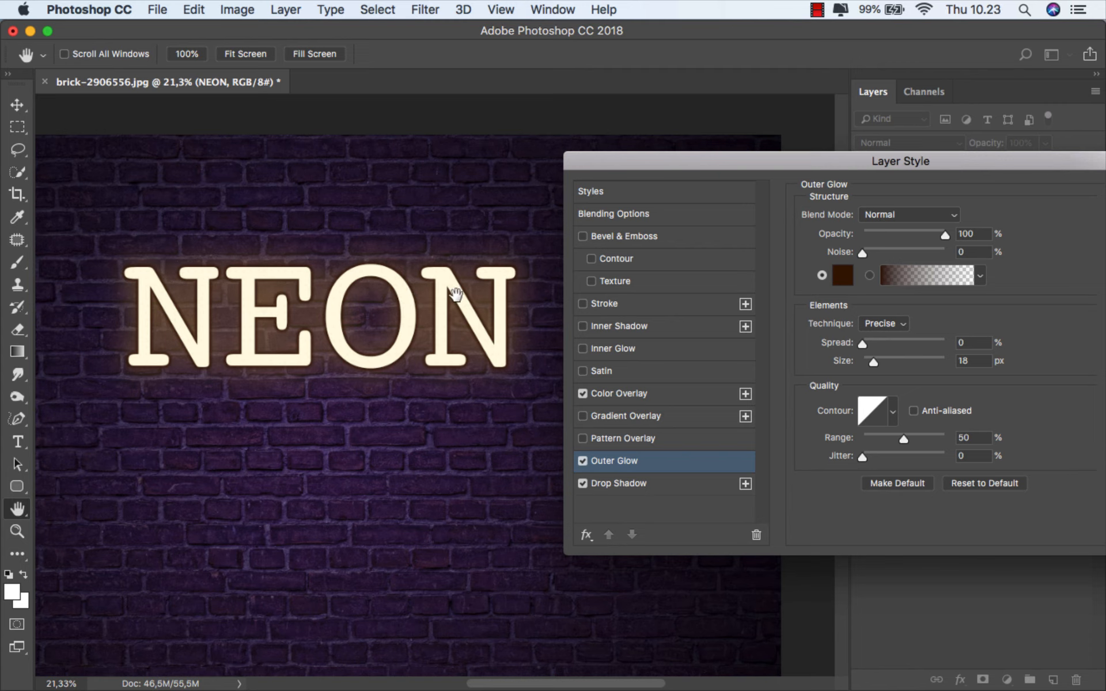
pyautogui.click(893, 217)
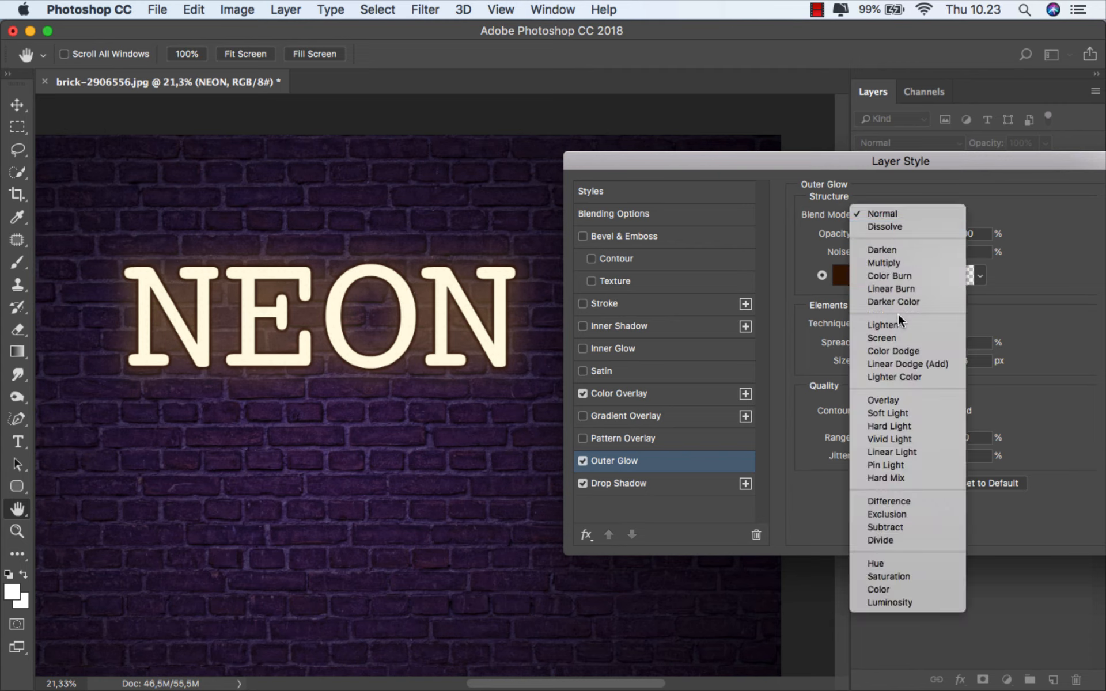
pyautogui.click(897, 338)
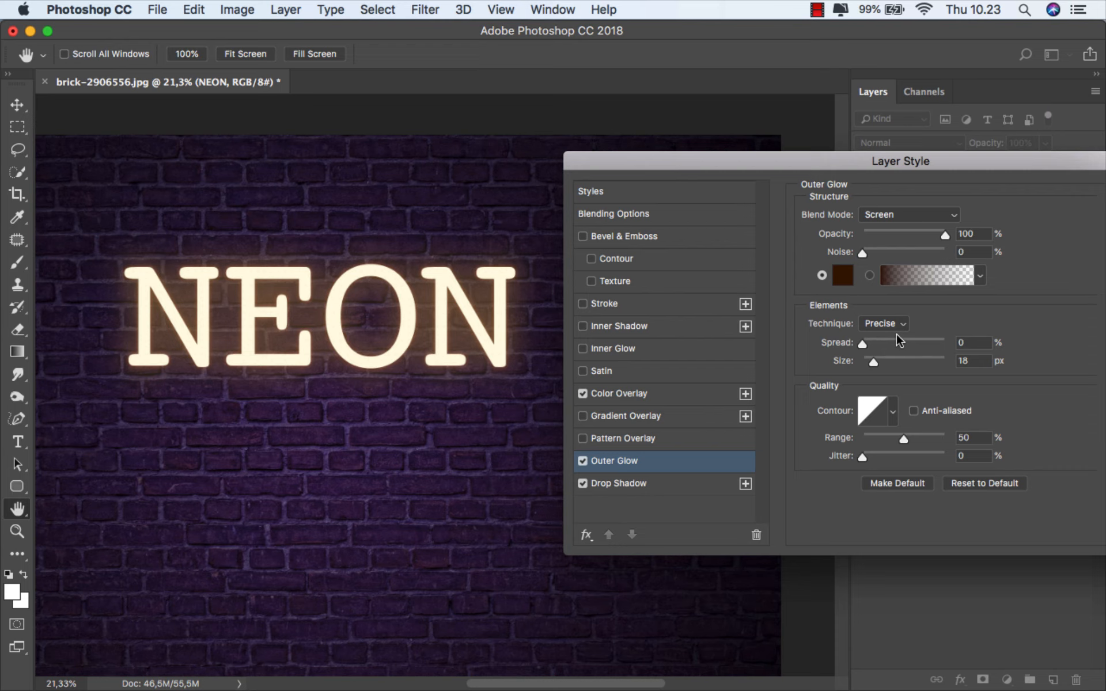
pyautogui.moveTo(874, 362); pyautogui.dragTo(951, 364)
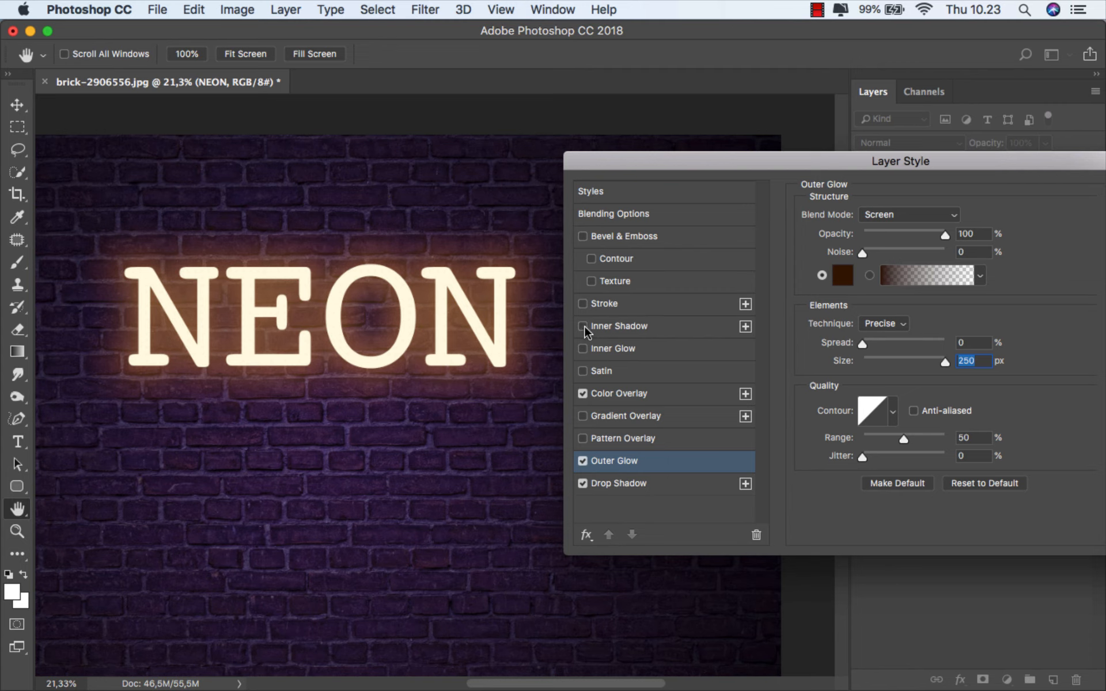
# Step: Add an Inner Shadow to the NEON text in orange (ffa200) with a 62 px size
pyautogui.click(606, 327)
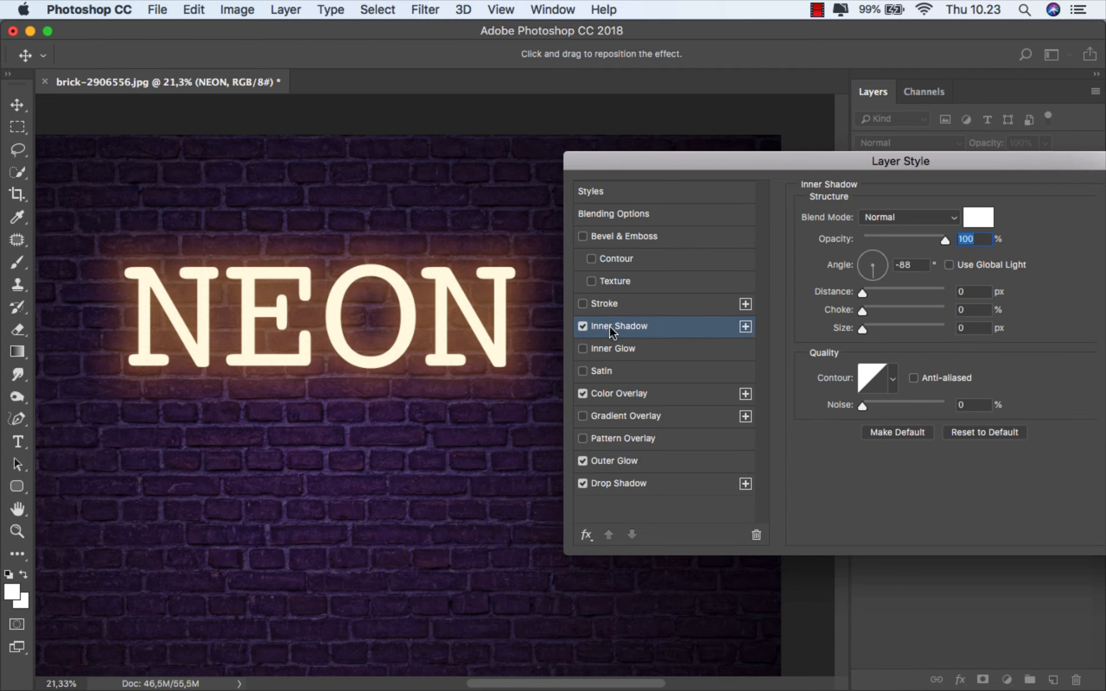
pyautogui.click(887, 327)
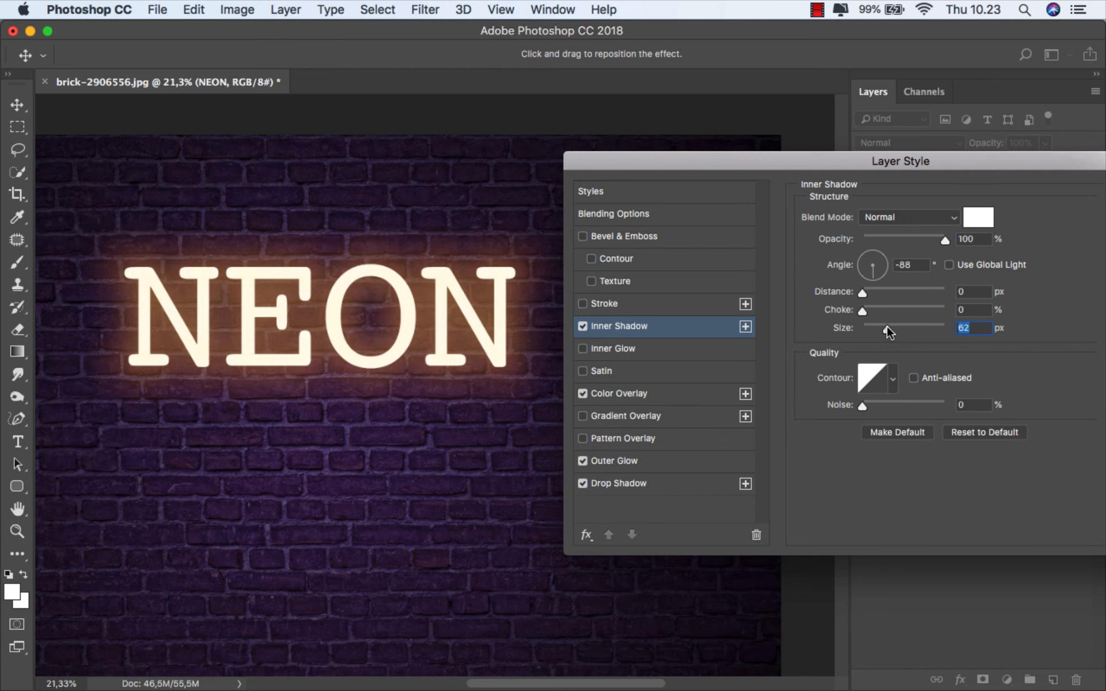
pyautogui.click(974, 218)
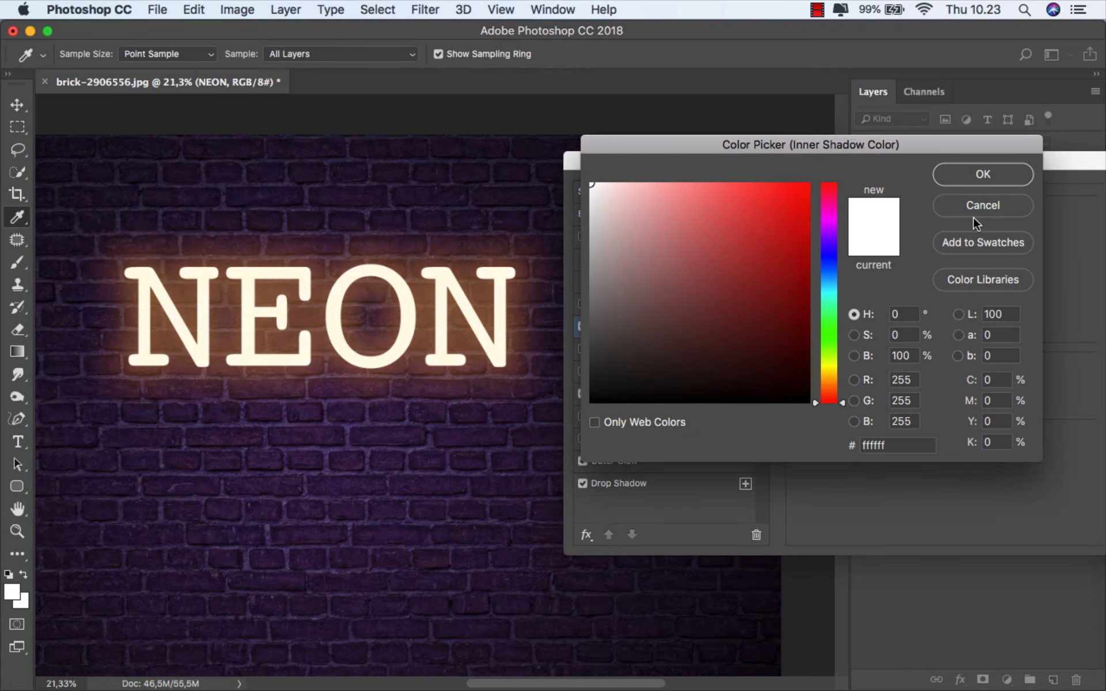
pyautogui.moveTo(796, 235); pyautogui.dragTo(840, 144)
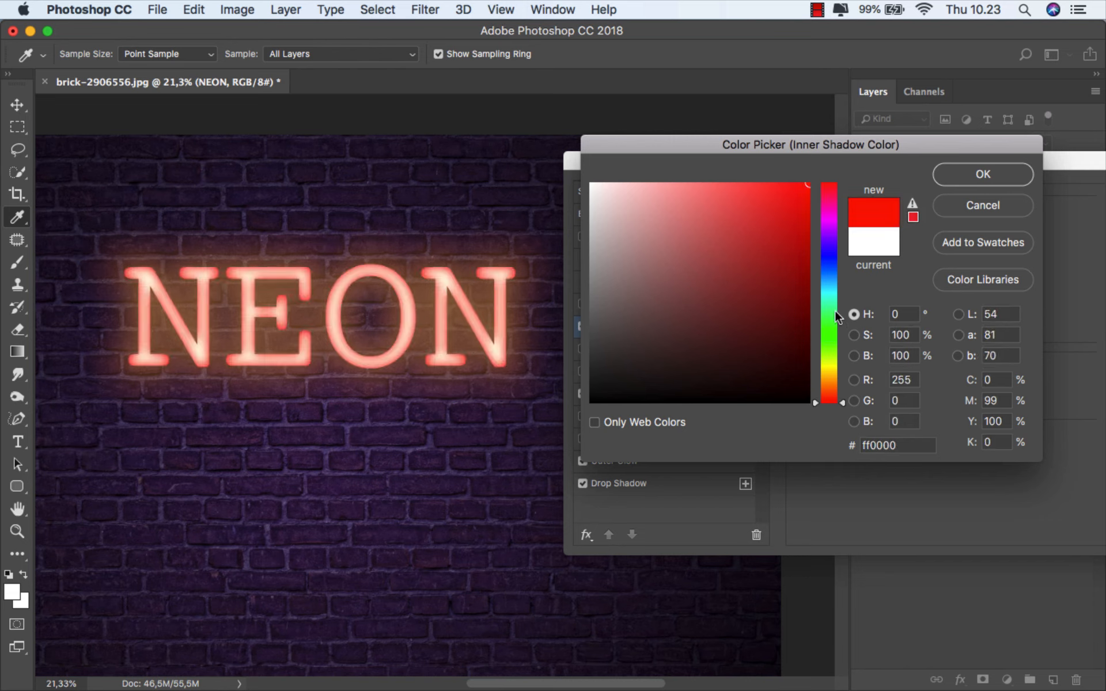
pyautogui.moveTo(828, 375); pyautogui.dragTo(834, 376)
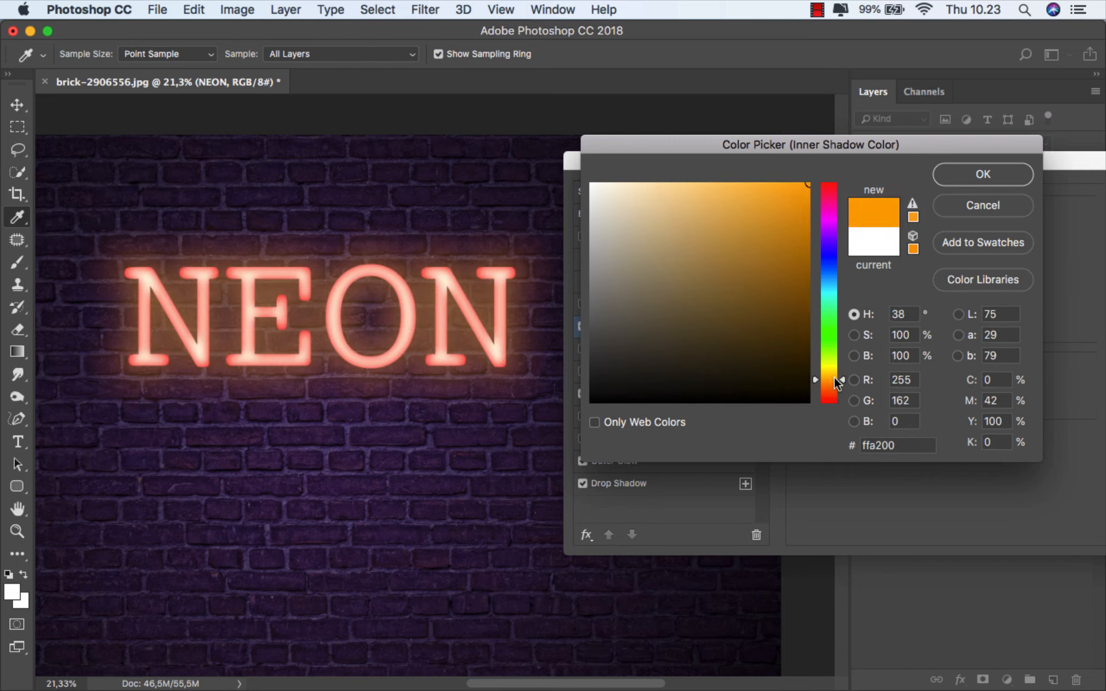
pyautogui.click(966, 180)
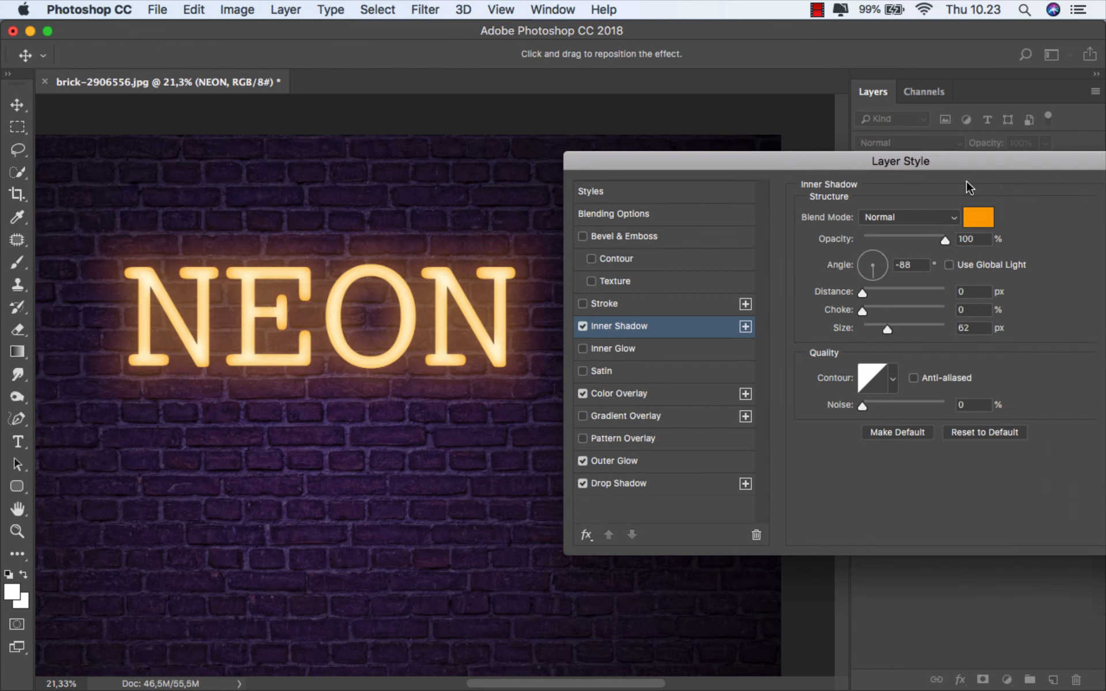
# Step: Reduce the inner shadow's size to 18 px, compare the text with and without it, and apply the layer style
pyautogui.click(873, 327)
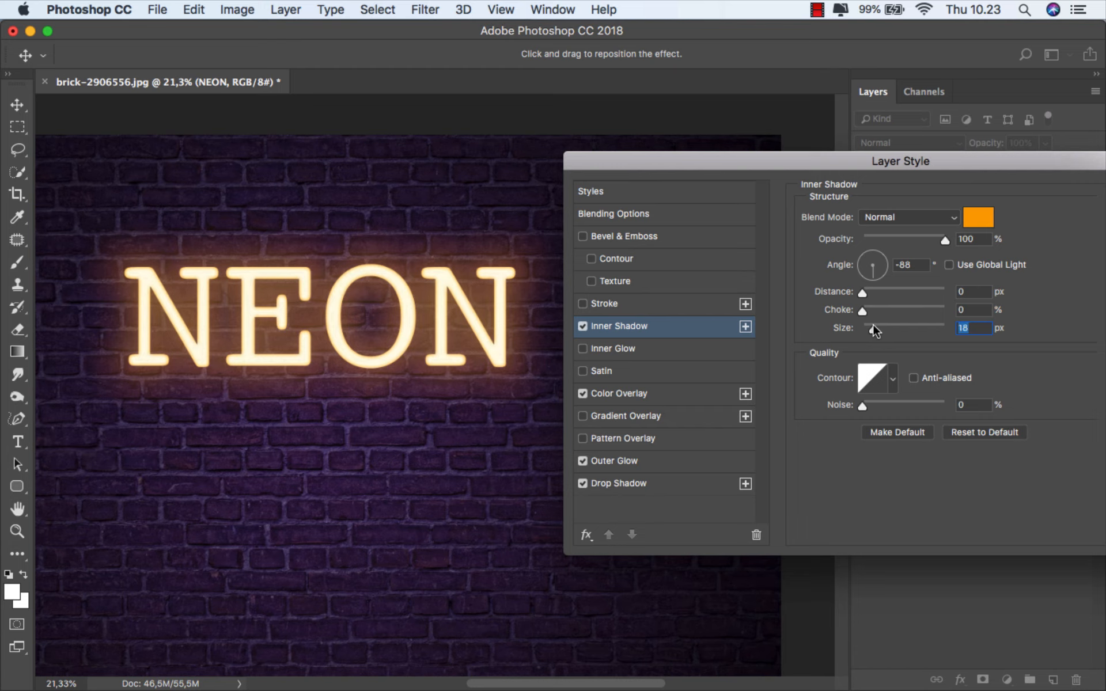
pyautogui.click(582, 326)
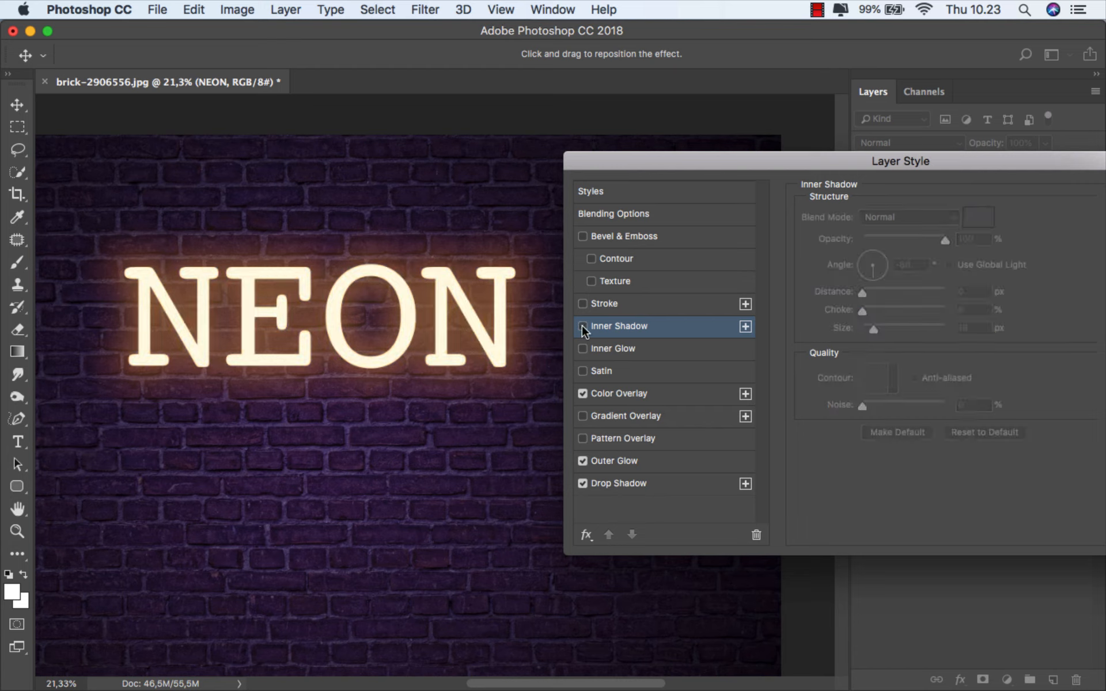
pyautogui.click(582, 325)
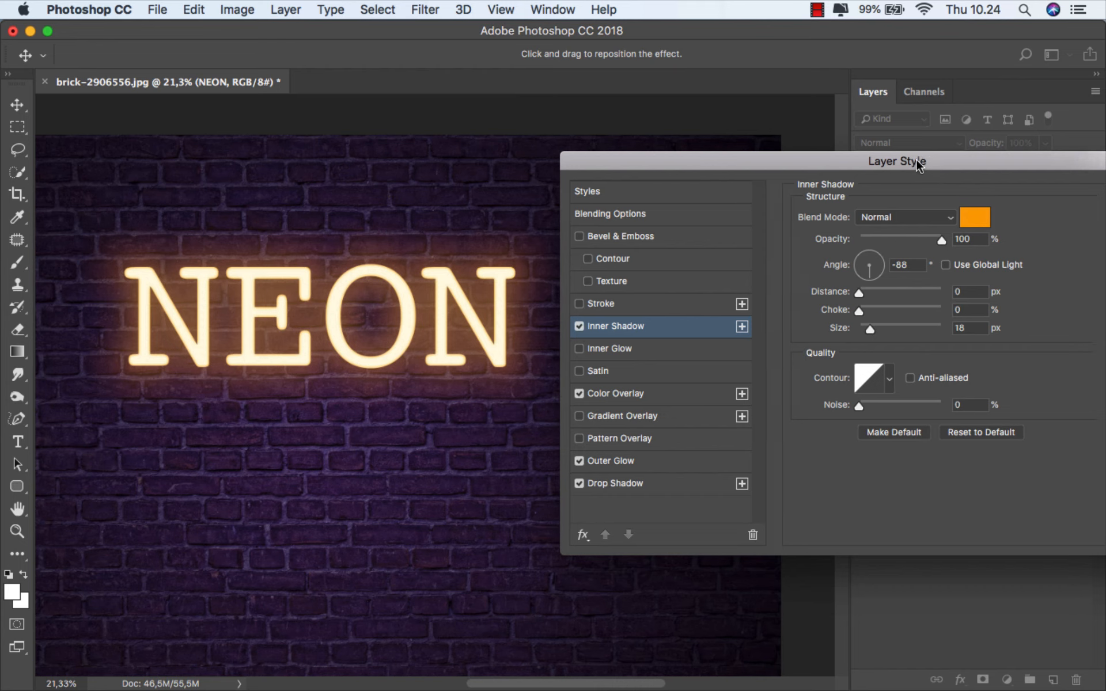
pyautogui.moveTo(928, 159); pyautogui.dragTo(775, 188)
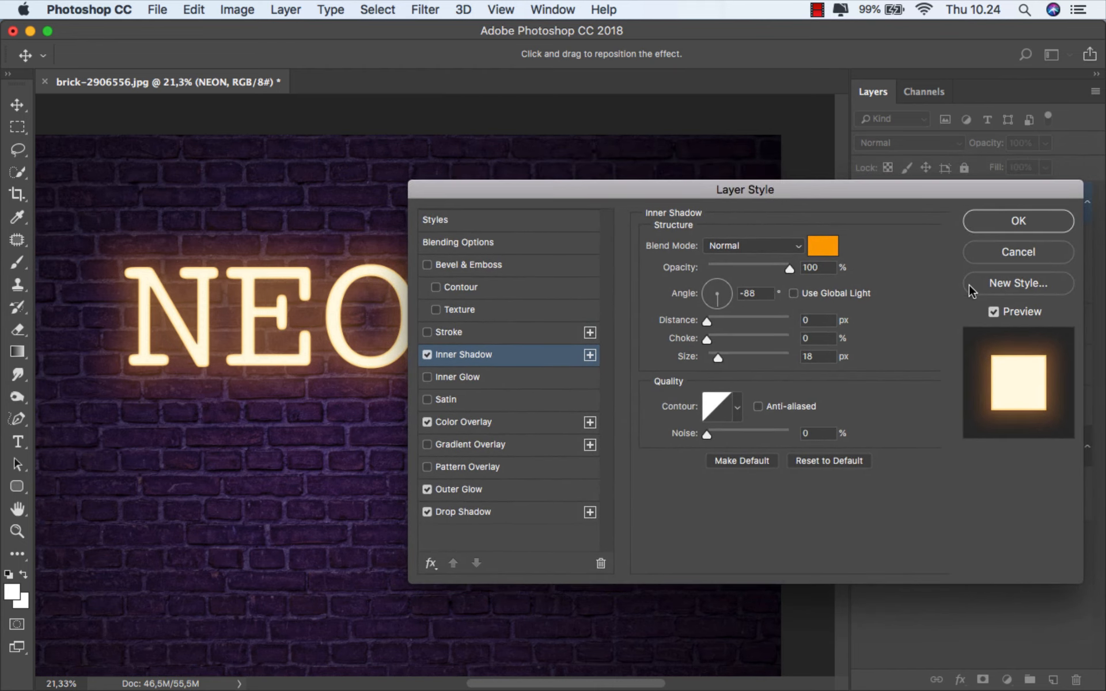
pyautogui.click(992, 311)
pyautogui.click(993, 311)
pyautogui.click(1017, 220)
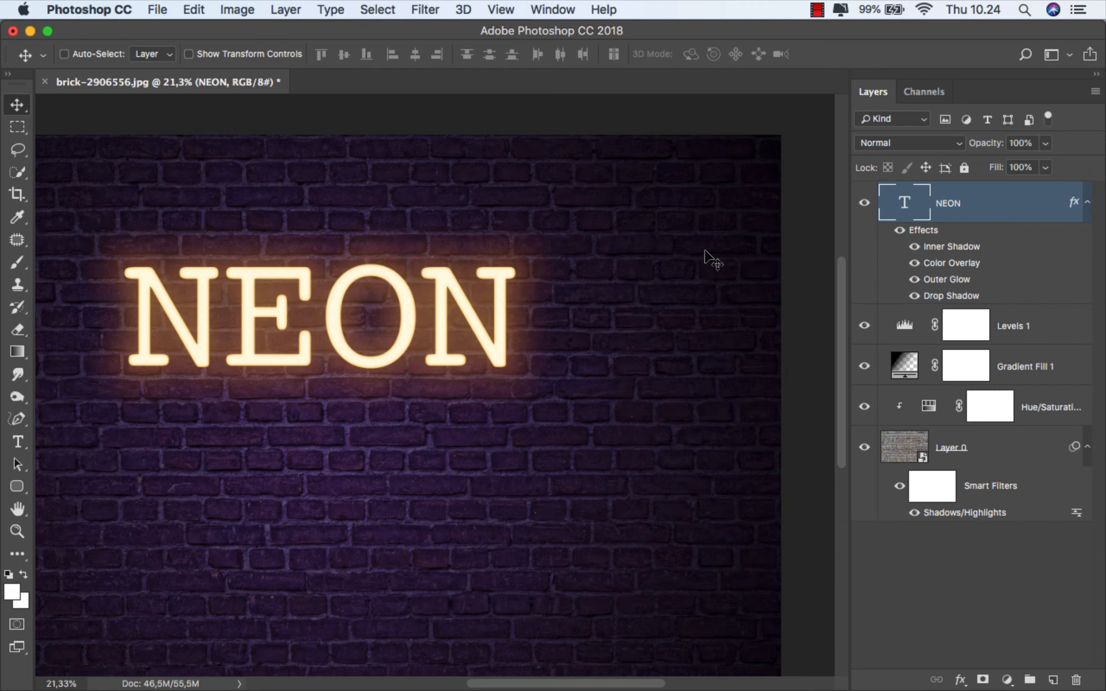
# Step: View the whole image and compare the NEON text with and without its layer effects
pyautogui.press('super+0')
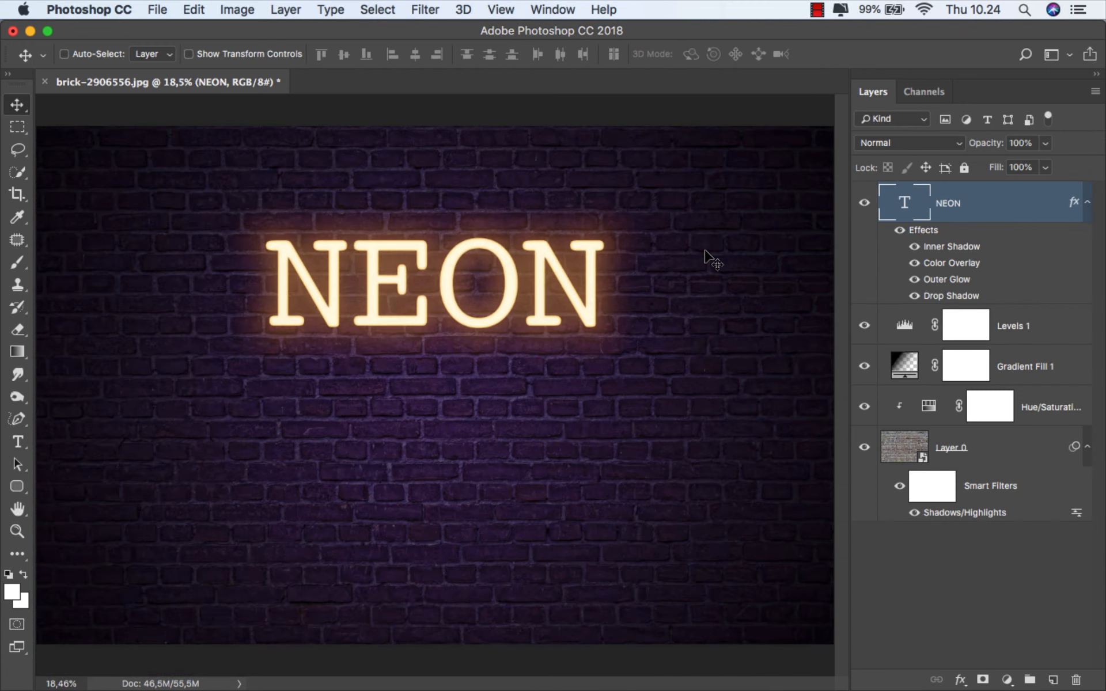
pyautogui.click(899, 230)
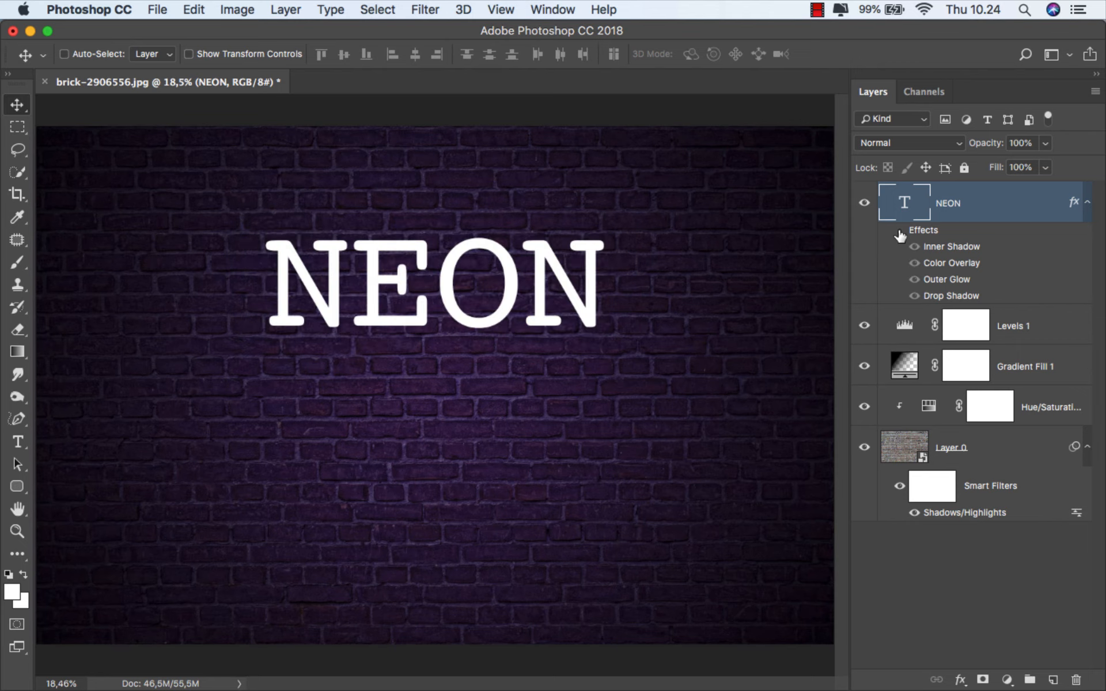
pyautogui.click(899, 230)
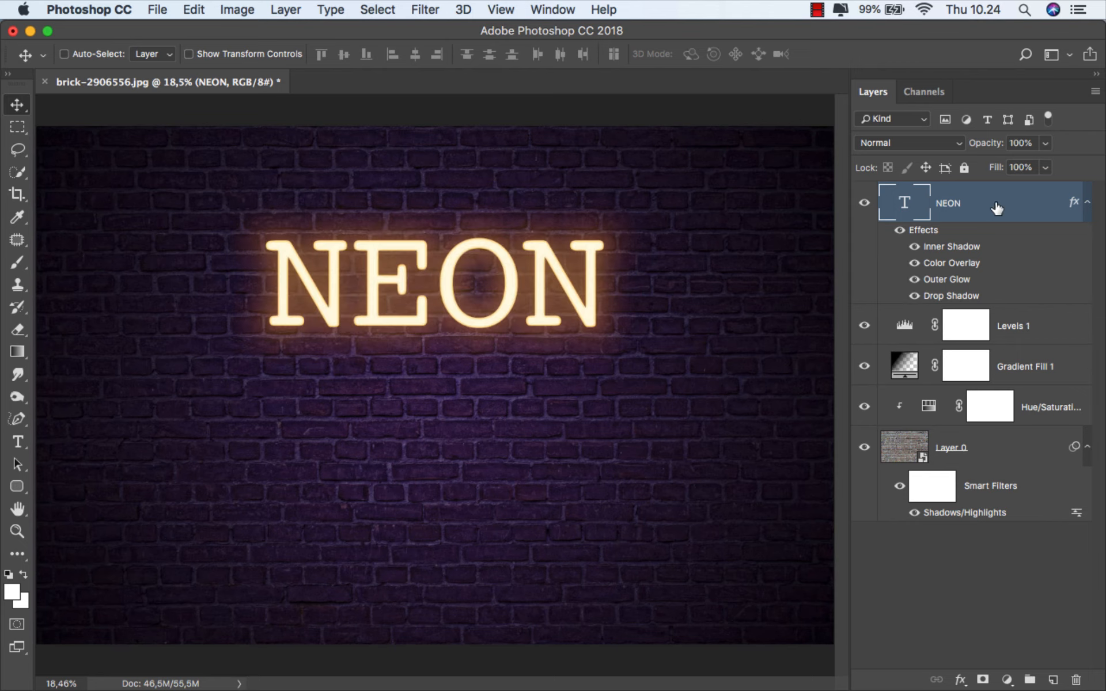
# Step: Set the NEON text's font size to 250 pt and re-centre it horizontally on the brick wall
pyautogui.scroll(-2, 653, 322)
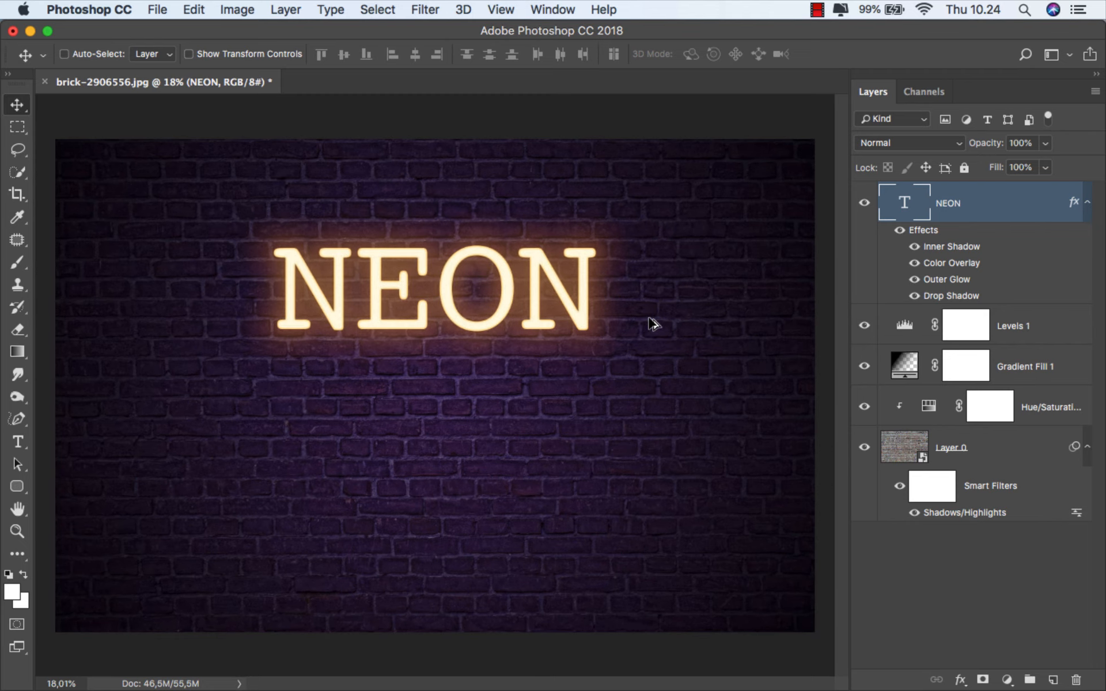
pyautogui.scroll(-1, 653, 322)
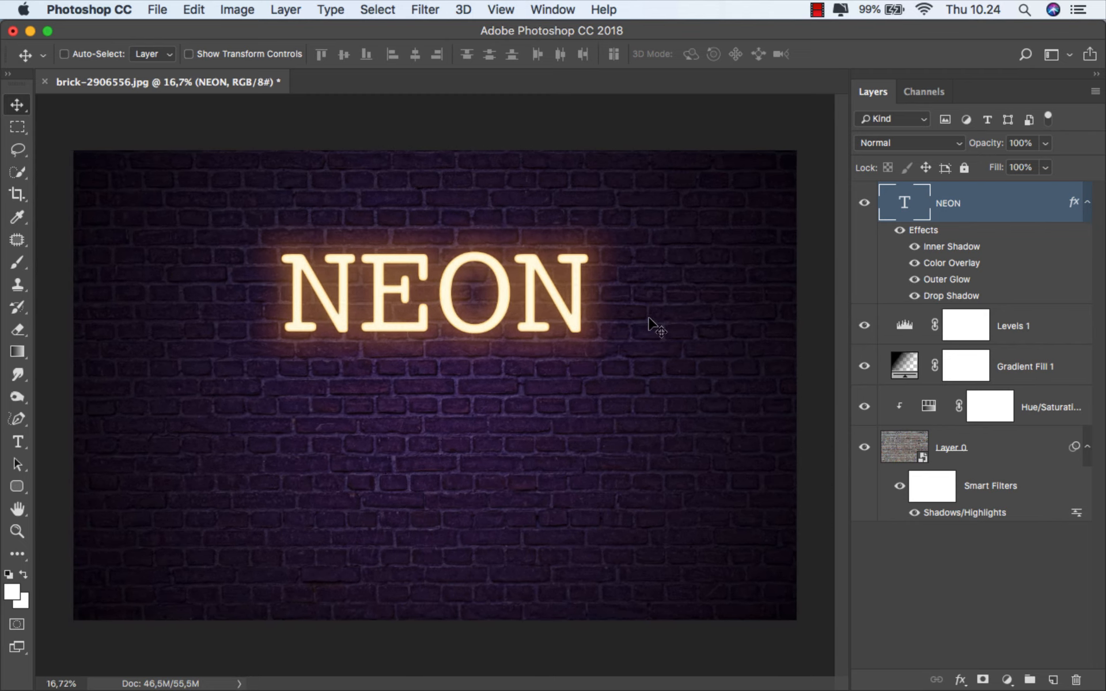
pyautogui.click(18, 441)
pyautogui.click(743, 55)
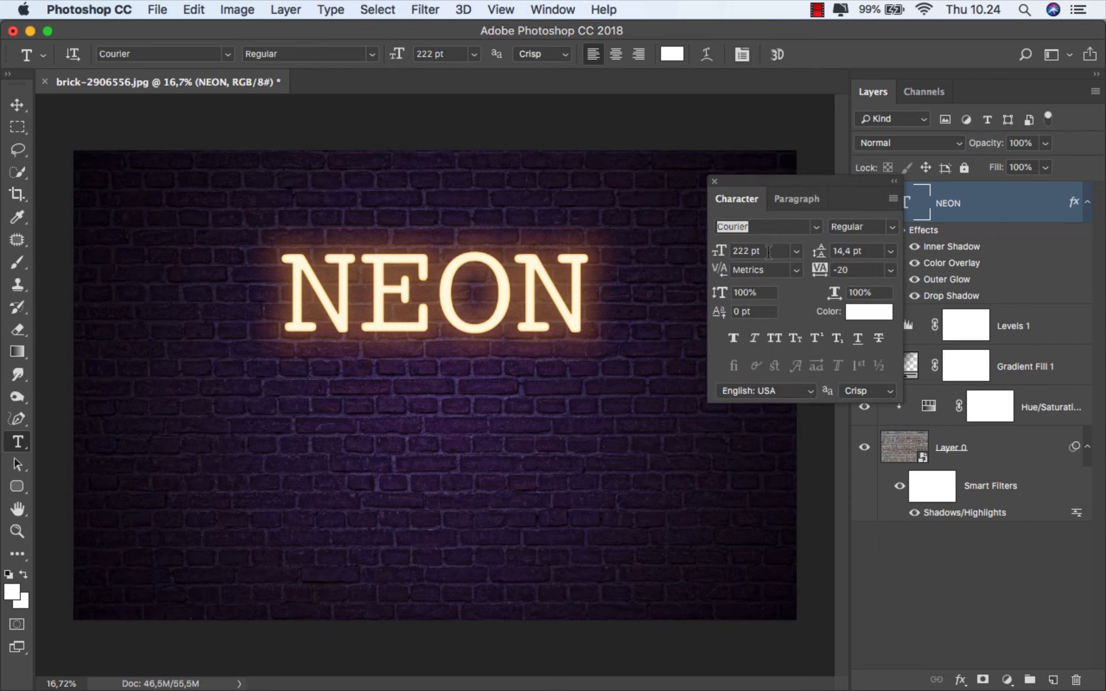
pyautogui.doubleClick(742, 251)
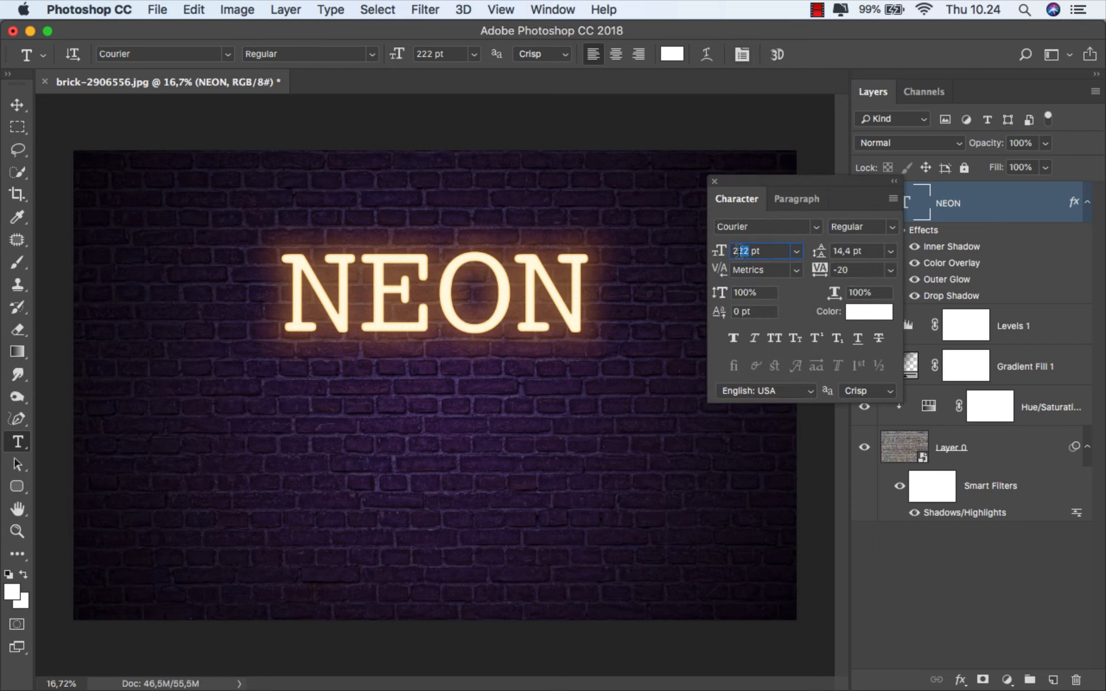
pyautogui.write('250')
pyautogui.press('Return')
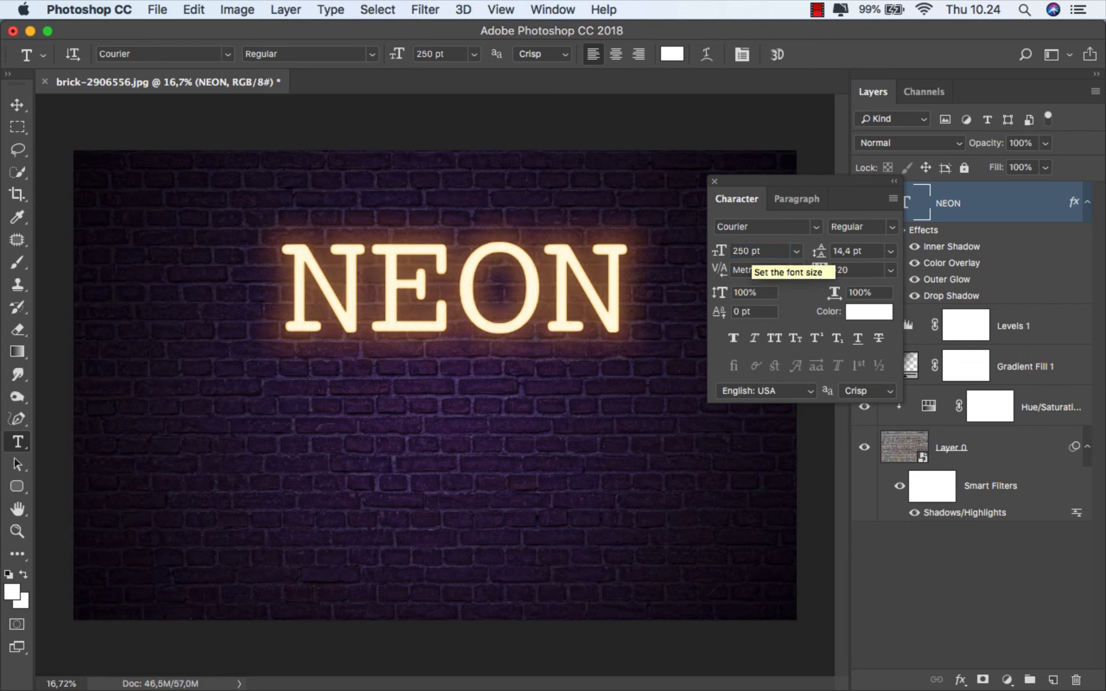
pyautogui.click(714, 181)
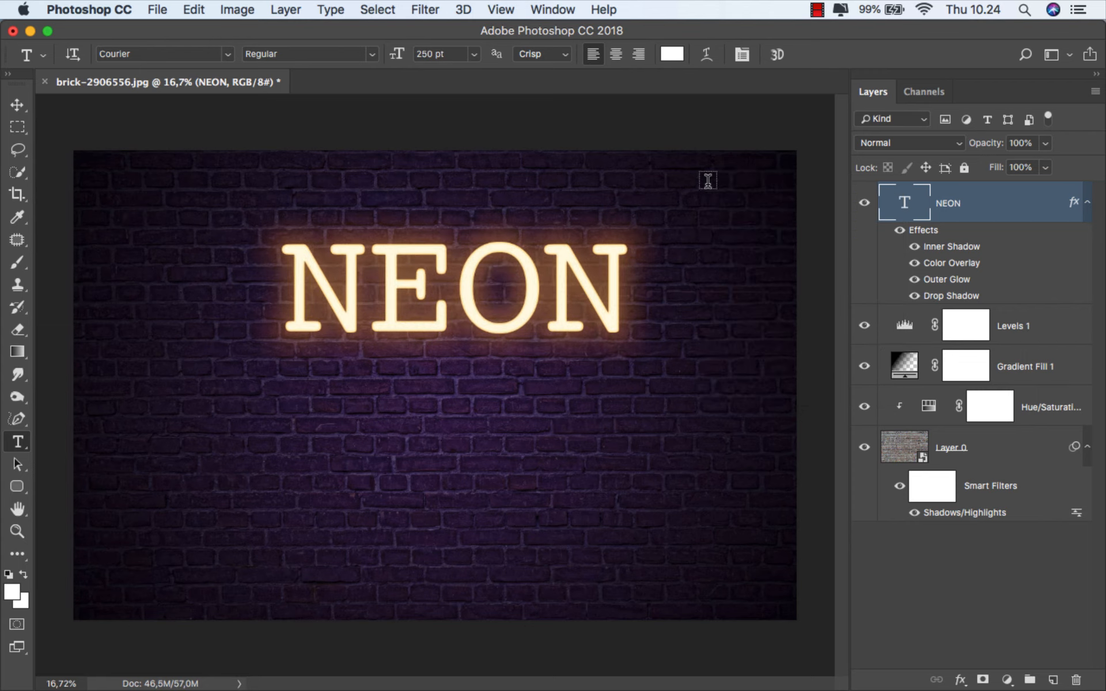
pyautogui.click(17, 104)
pyautogui.moveTo(465, 280); pyautogui.dragTo(446, 280)
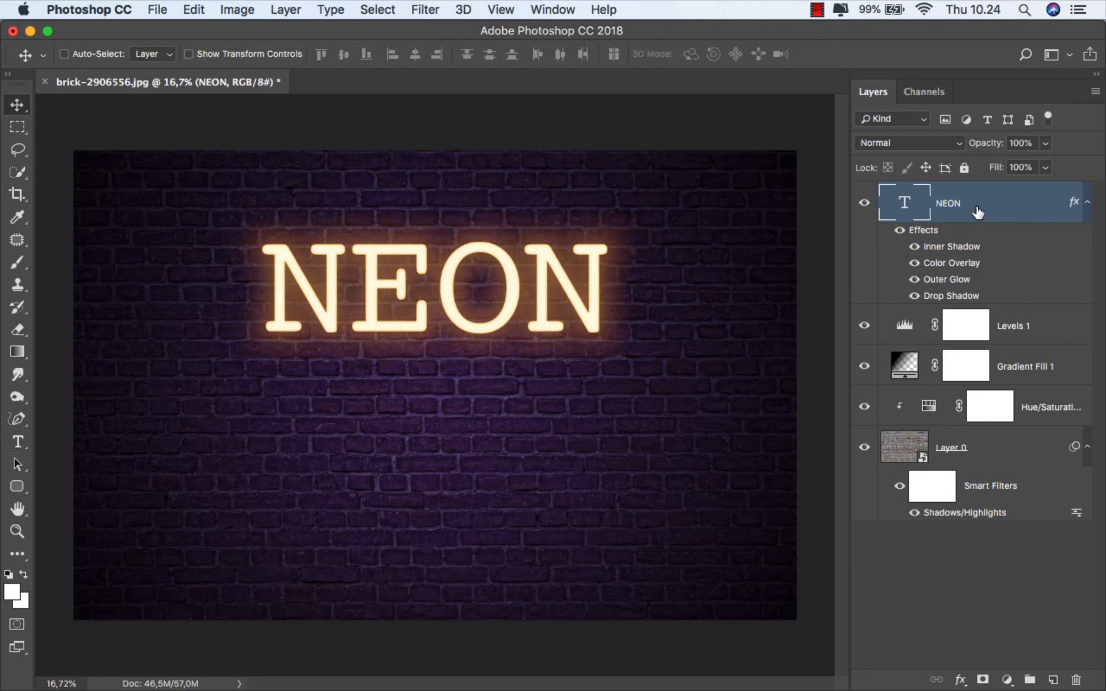
# Step: Duplicate the NEON text layer directly below the original and change the copy's text to GLOW
pyautogui.press('super+j')
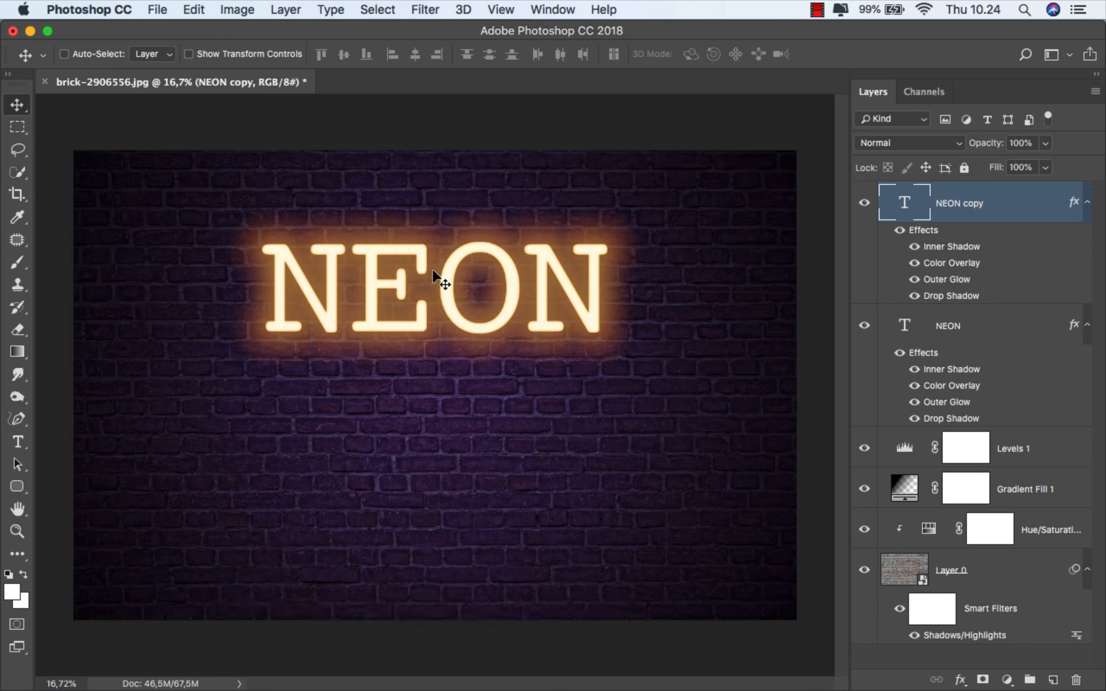
pyautogui.moveTo(433, 321); pyautogui.dragTo(433, 408)
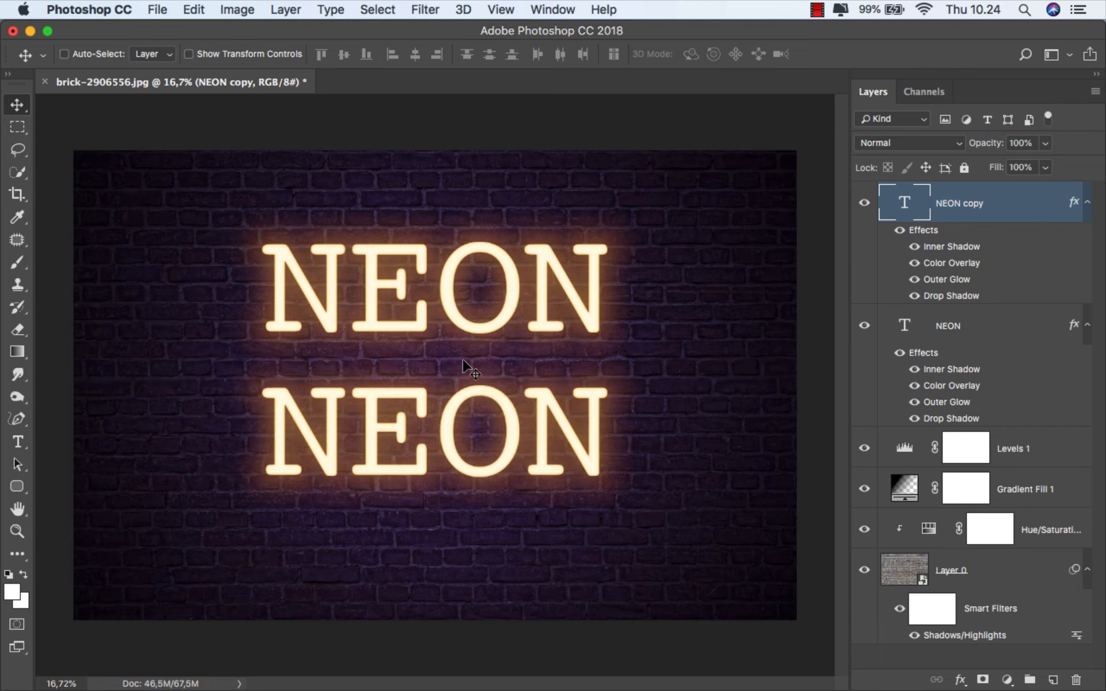
pyautogui.click(17, 441)
pyautogui.moveTo(280, 417); pyautogui.dragTo(579, 410)
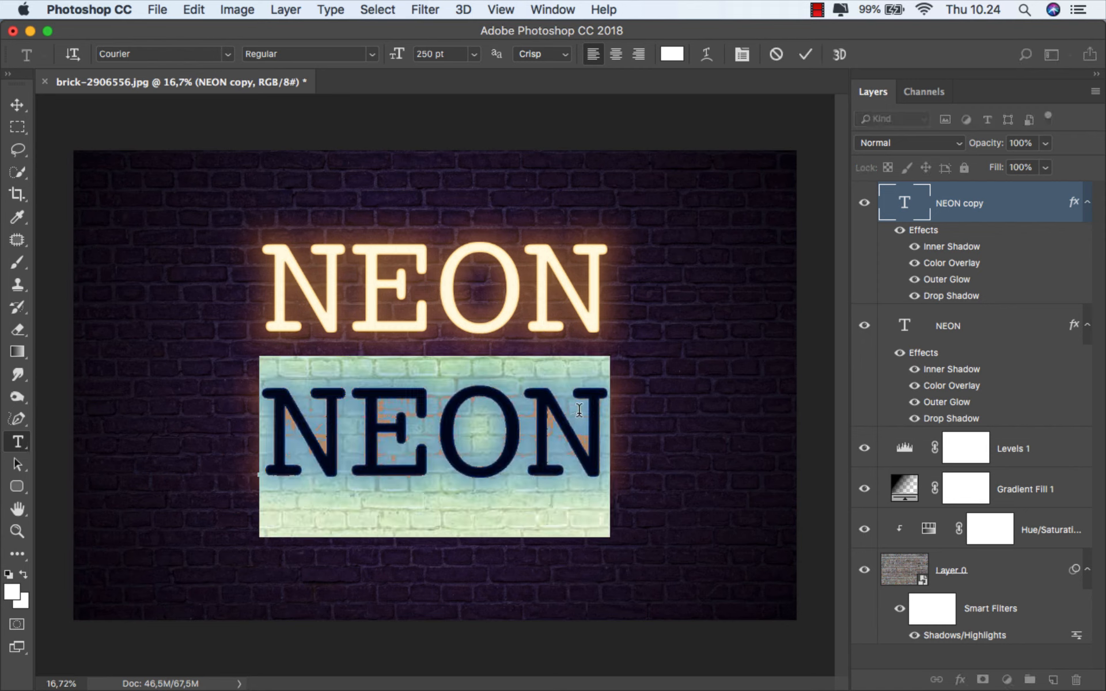
pyautogui.write('G')
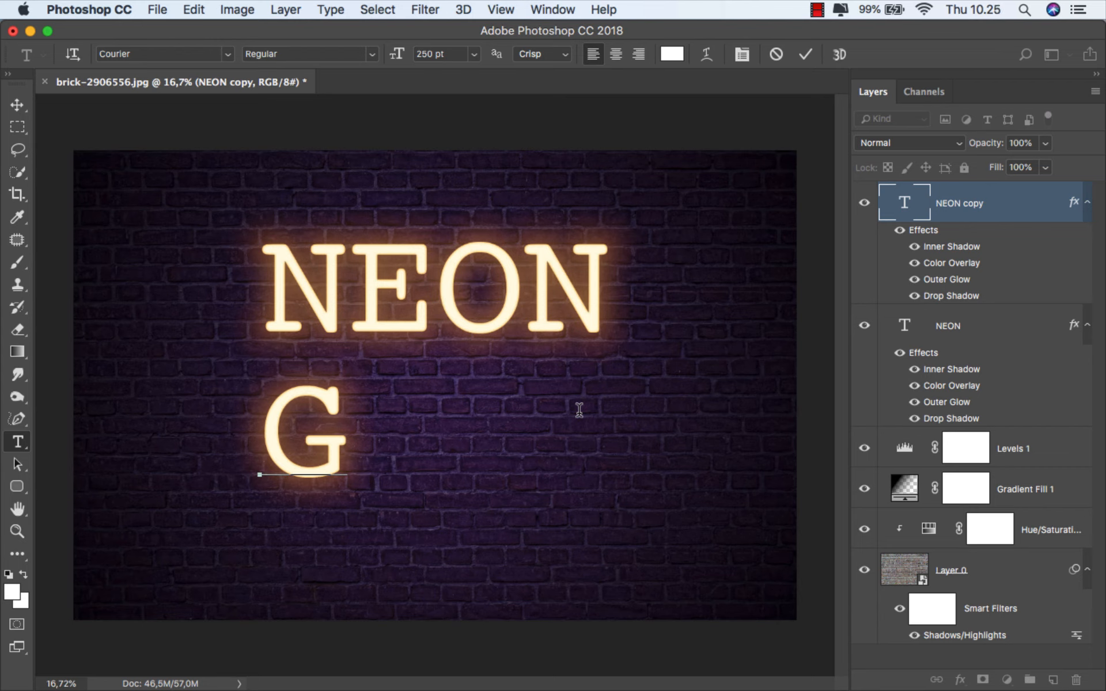
pyautogui.write('LOW')
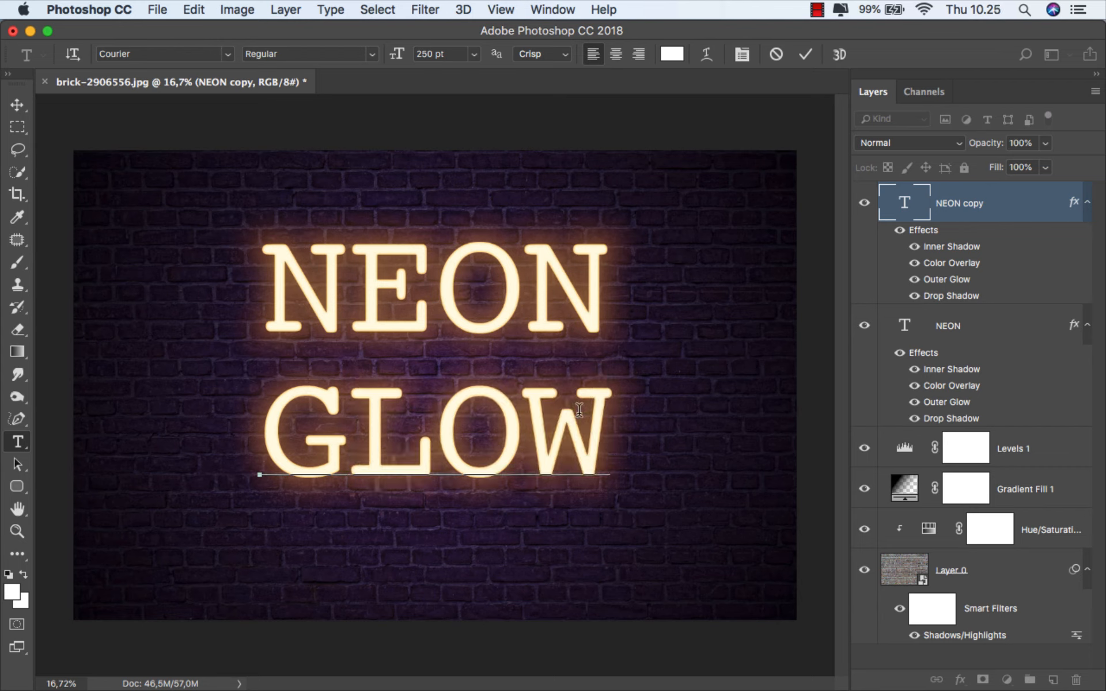
# Step: Shift the GLOW text slightly left to align it beneath NEON, and switch off all four of its layer effects
pyautogui.click(16, 104)
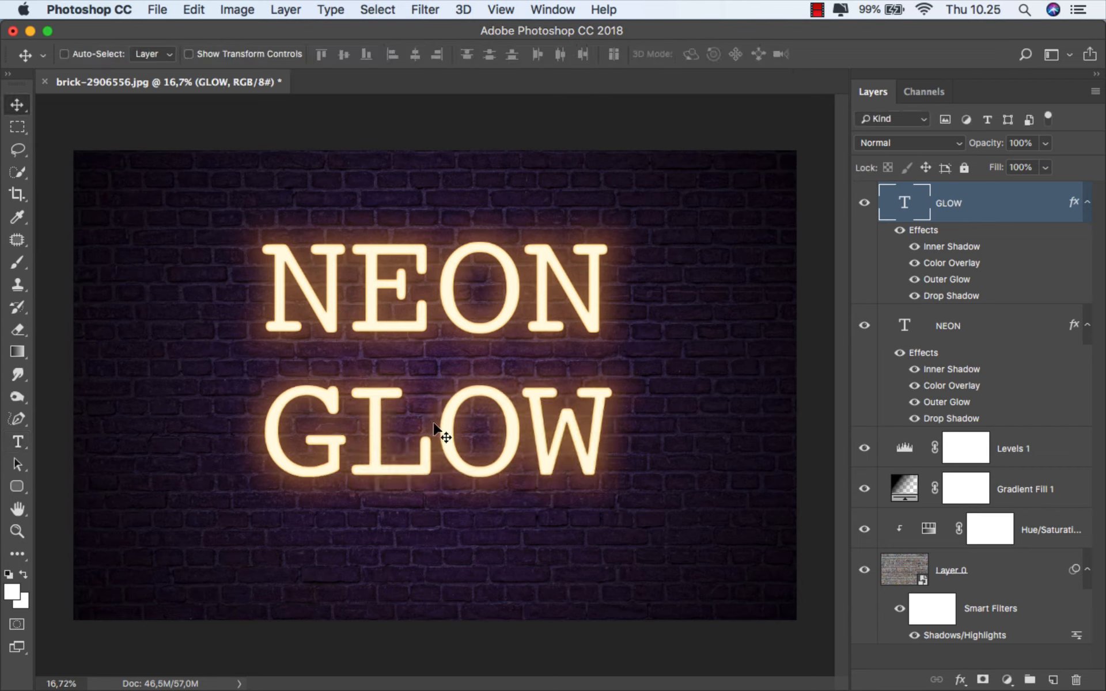
pyautogui.moveTo(431, 428); pyautogui.dragTo(432, 428)
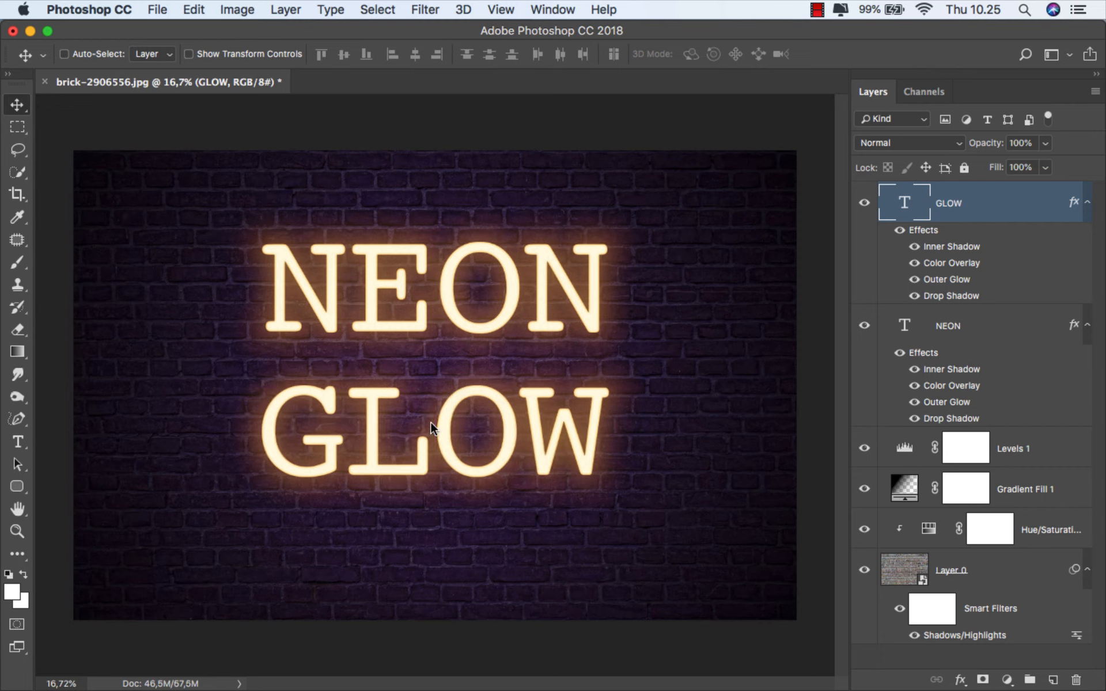
pyautogui.rightClick(987, 205)
pyautogui.click(934, 203)
pyautogui.moveTo(503, 193); pyautogui.dragTo(697, 155)
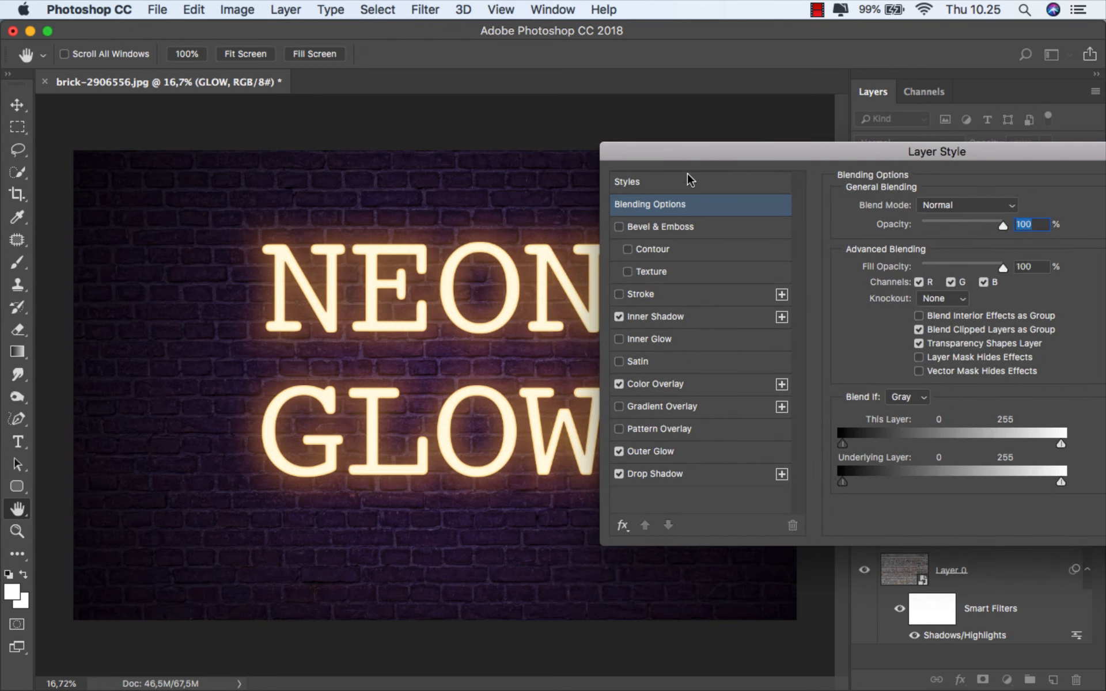
pyautogui.click(619, 317)
pyautogui.click(619, 384)
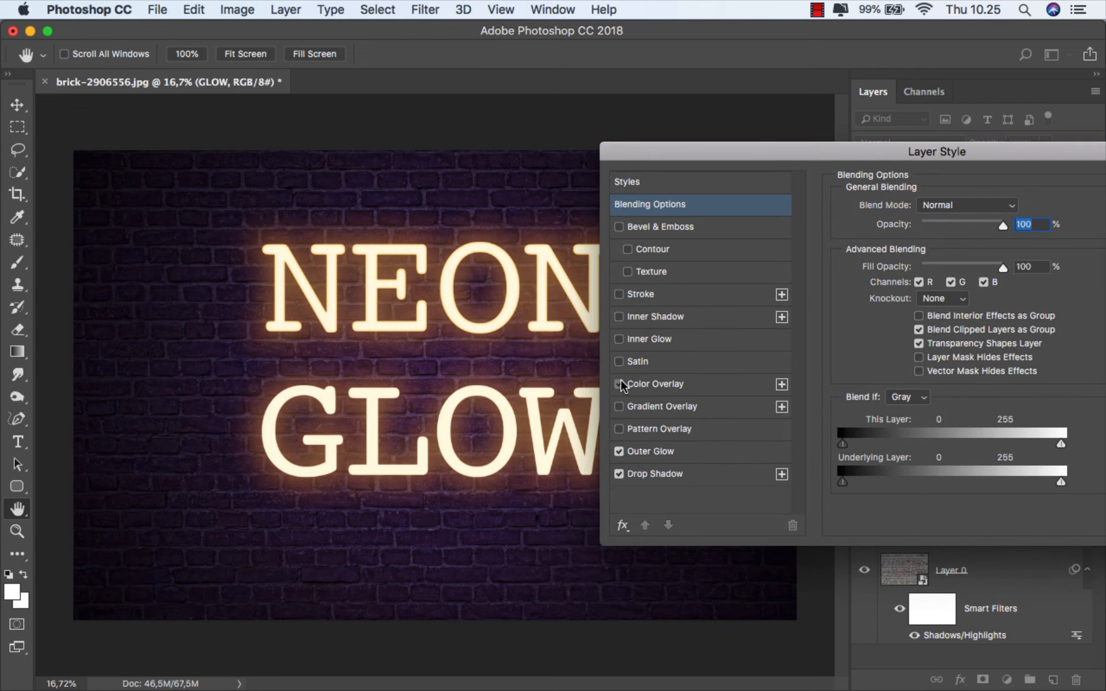
pyautogui.click(619, 451)
pyautogui.click(619, 474)
pyautogui.moveTo(630, 152); pyautogui.dragTo(675, 148)
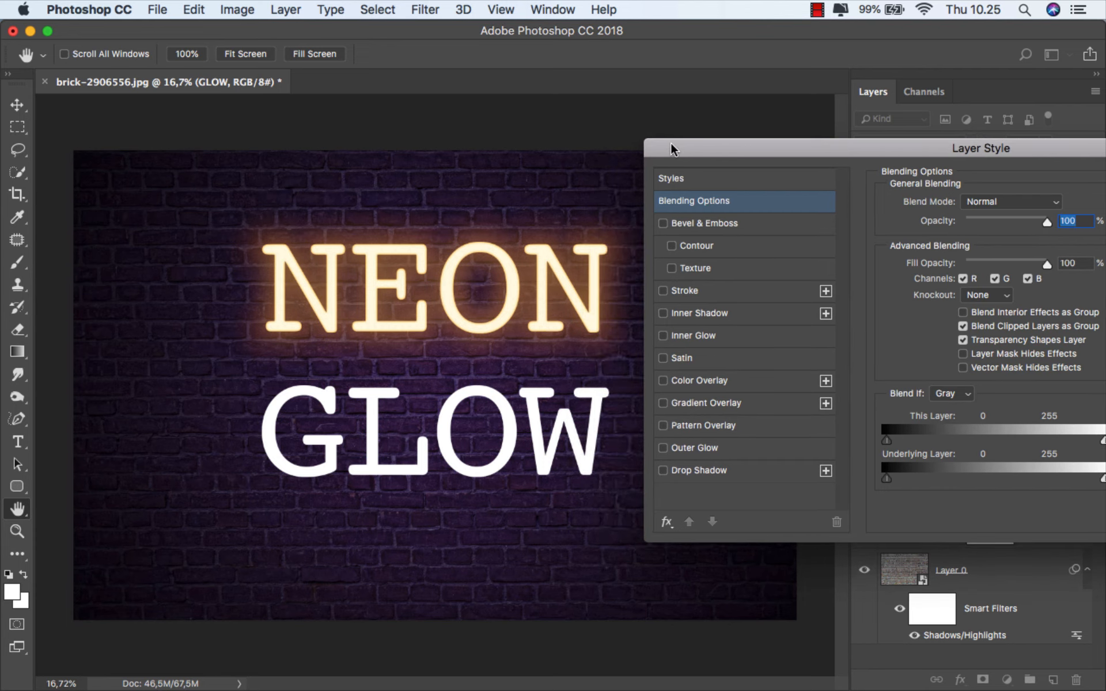
# Step: Re-enable the GLOW text's Color Overlay and set its colour to pale pink fde2ff
pyautogui.click(664, 381)
pyautogui.click(679, 380)
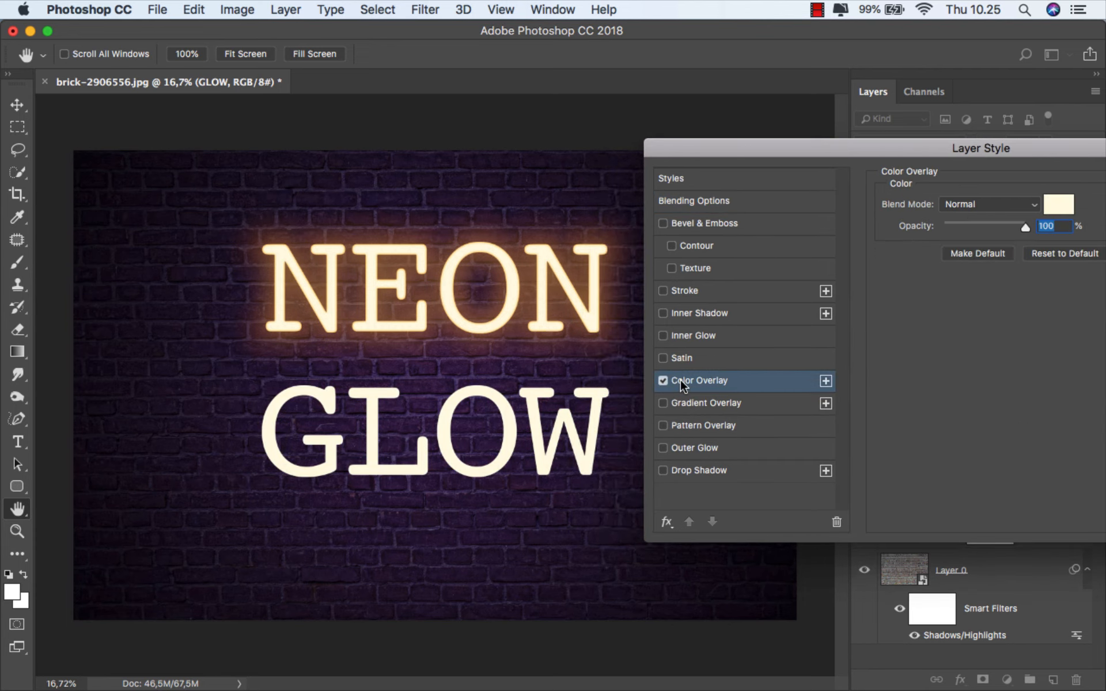
pyautogui.click(1054, 204)
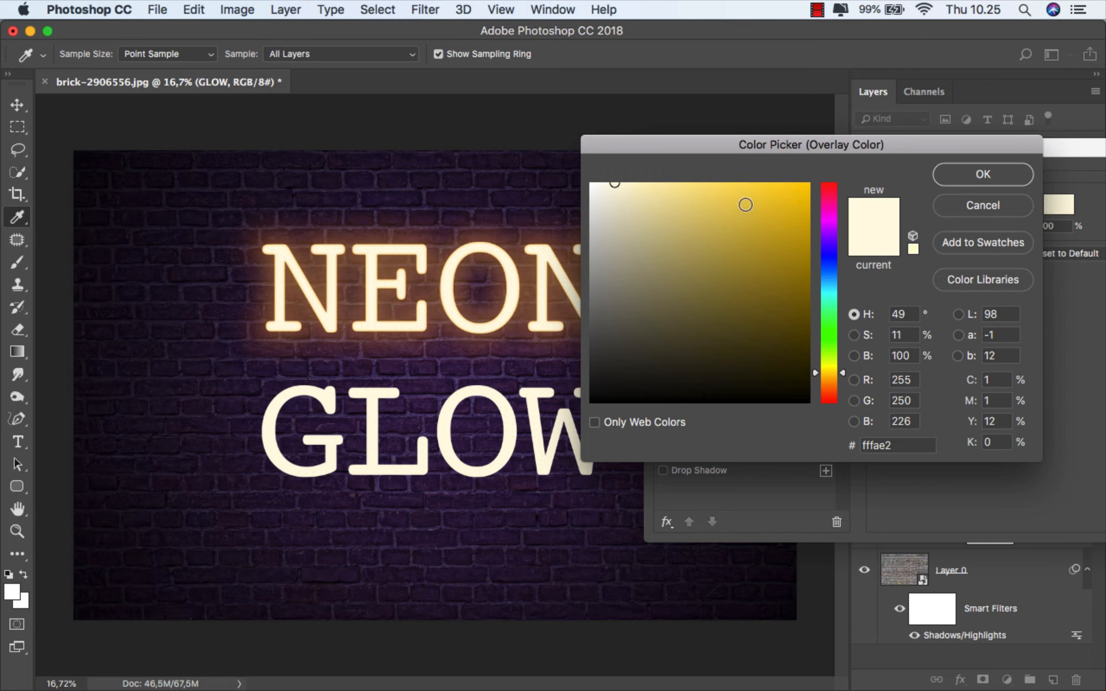
pyautogui.click(829, 220)
pyautogui.moveTo(831, 222); pyautogui.dragTo(837, 223)
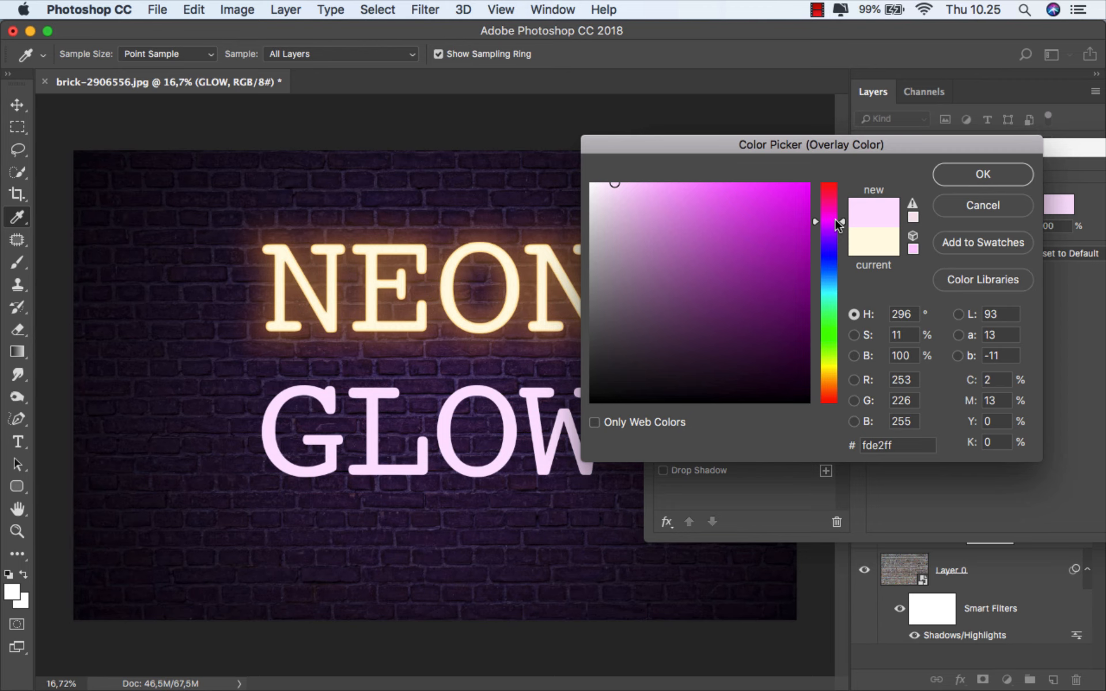
pyautogui.click(963, 175)
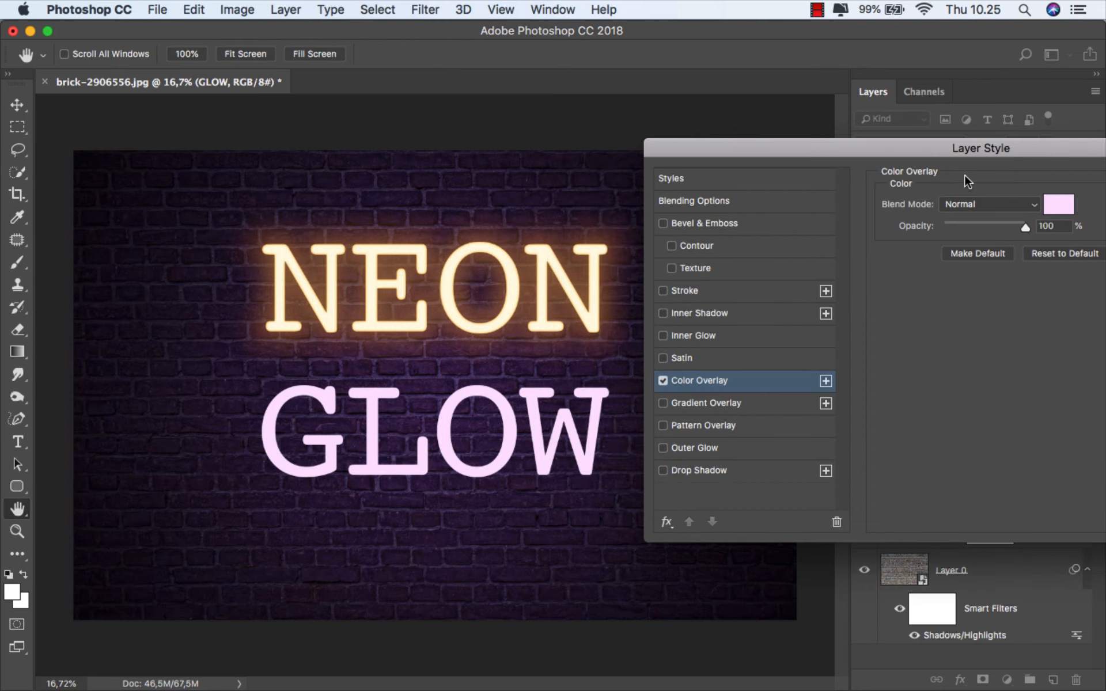
# Step: Re-enable the GLOW text's Drop Shadow and set its colour to muted magenta 843d68
pyautogui.click(664, 470)
pyautogui.click(682, 469)
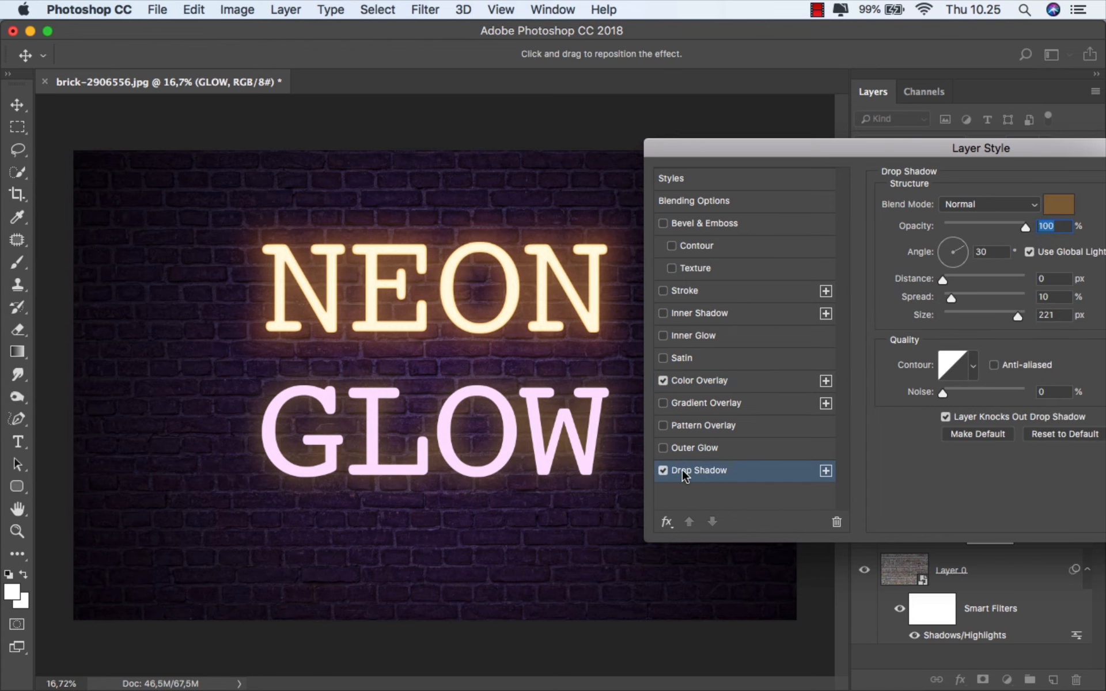
pyautogui.click(1056, 208)
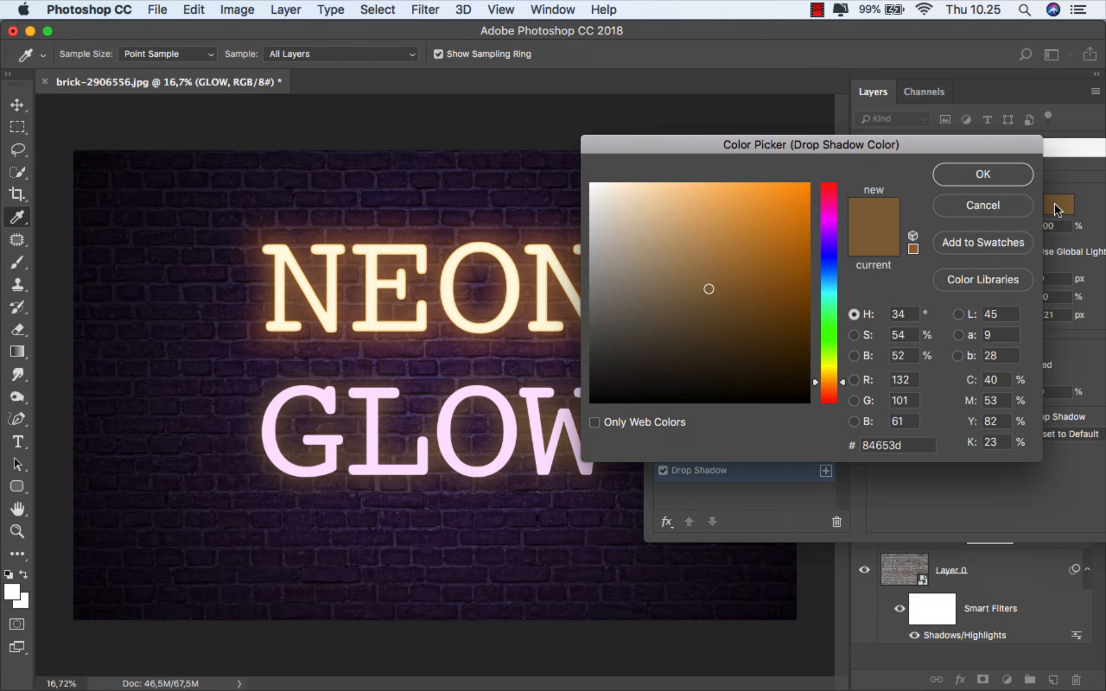
pyautogui.click(829, 213)
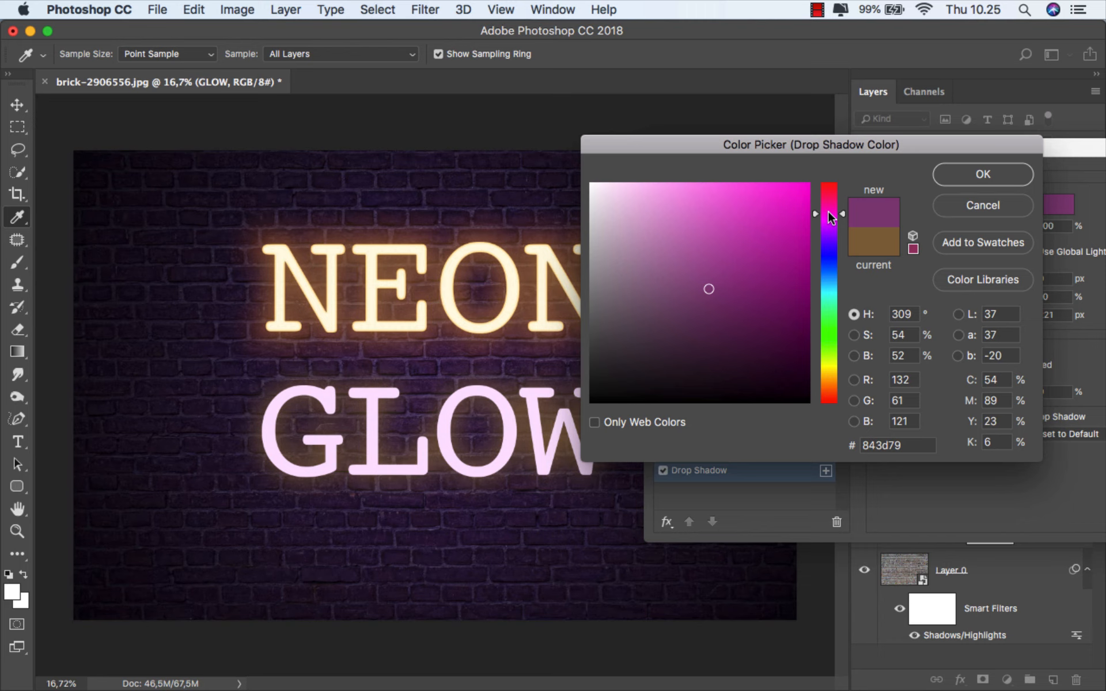
pyautogui.moveTo(829, 213); pyautogui.dragTo(836, 208)
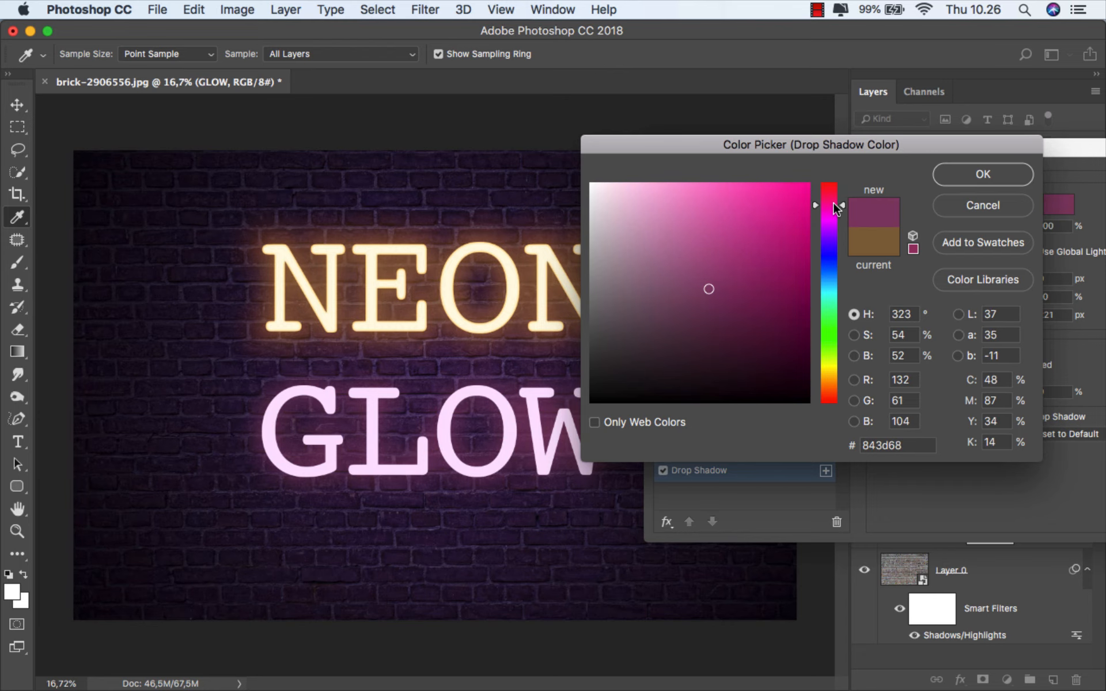
pyautogui.click(957, 182)
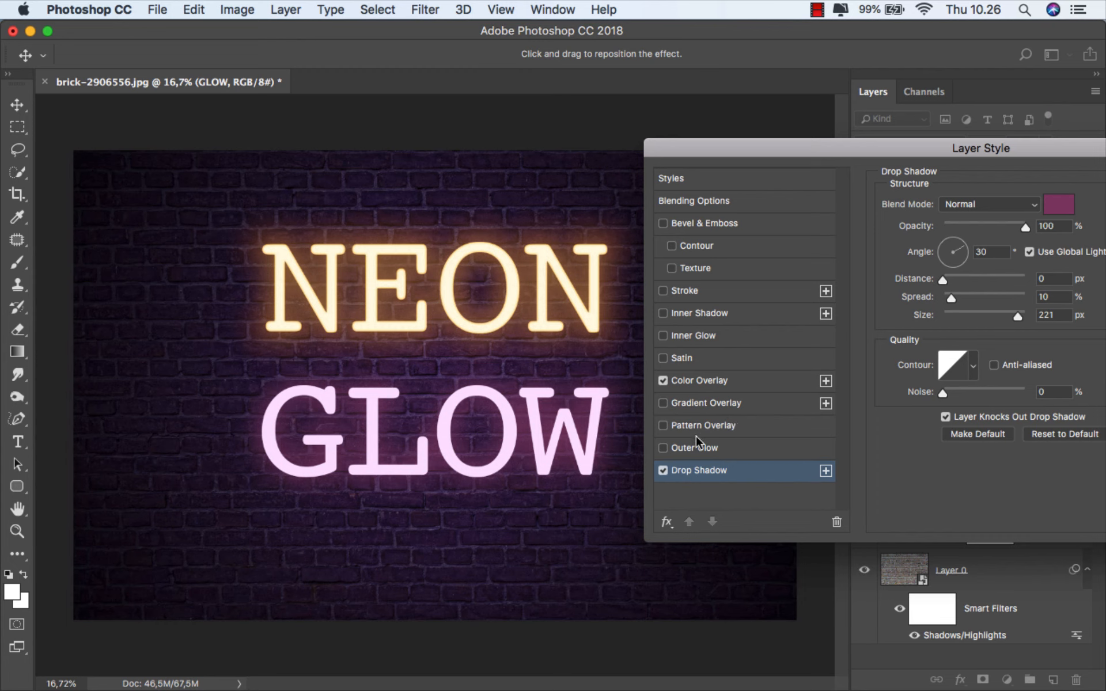
# Step: Re-enable the GLOW text's Outer Glow and set its colour to dark magenta 360019
pyautogui.click(675, 447)
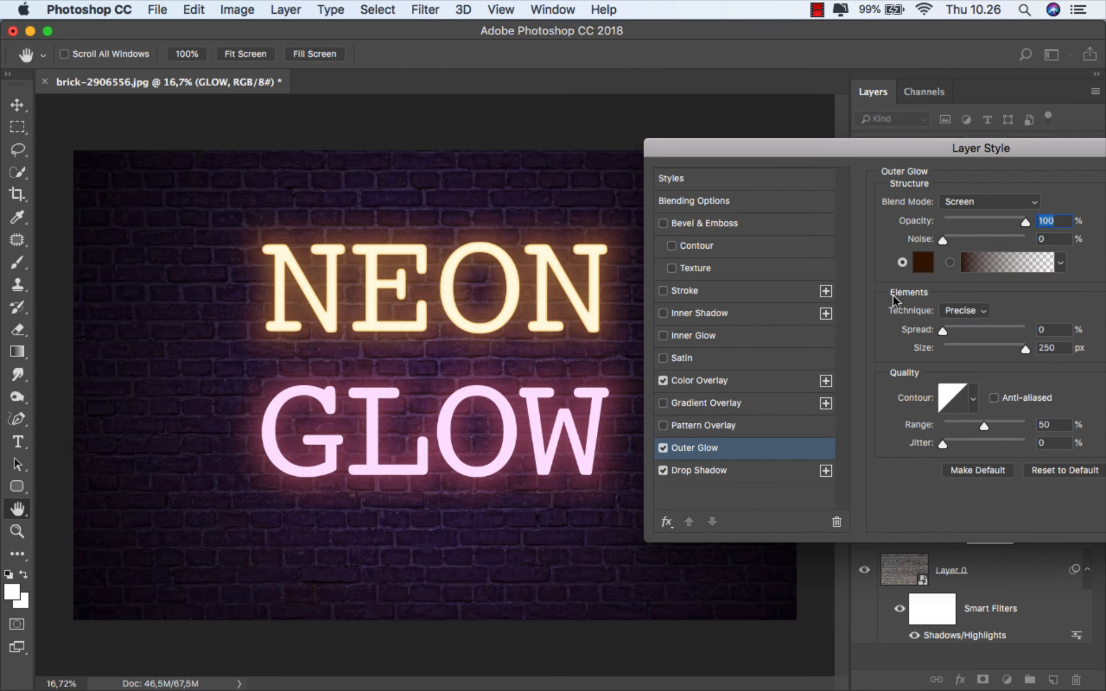
pyautogui.click(923, 262)
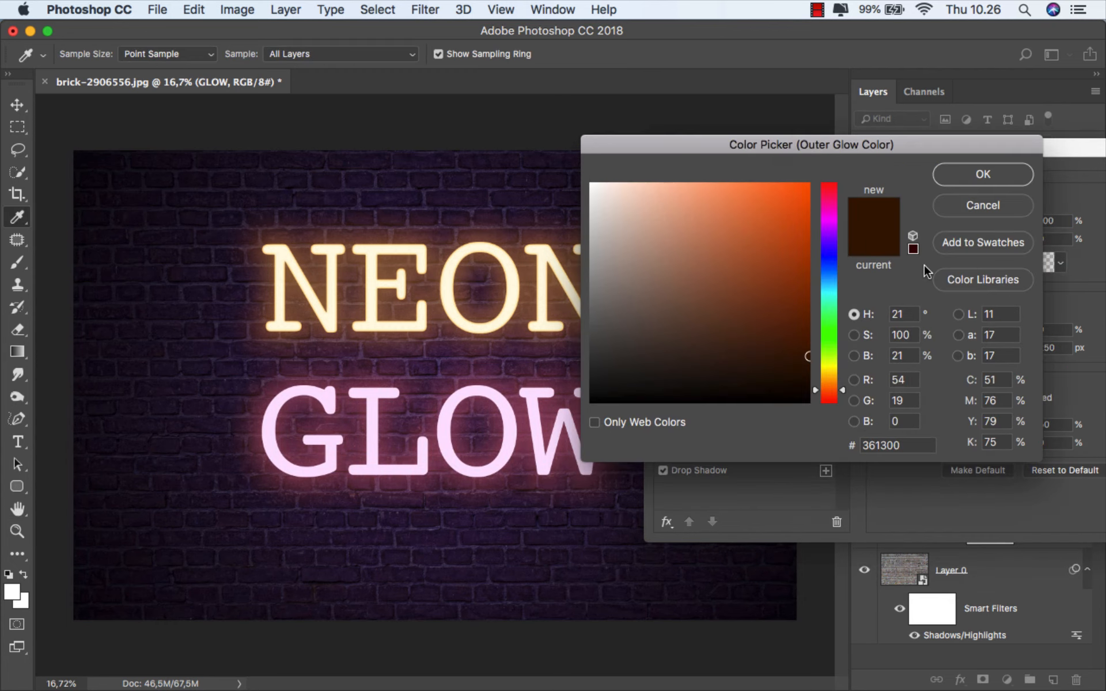
pyautogui.click(831, 209)
pyautogui.moveTo(833, 213); pyautogui.dragTo(836, 203)
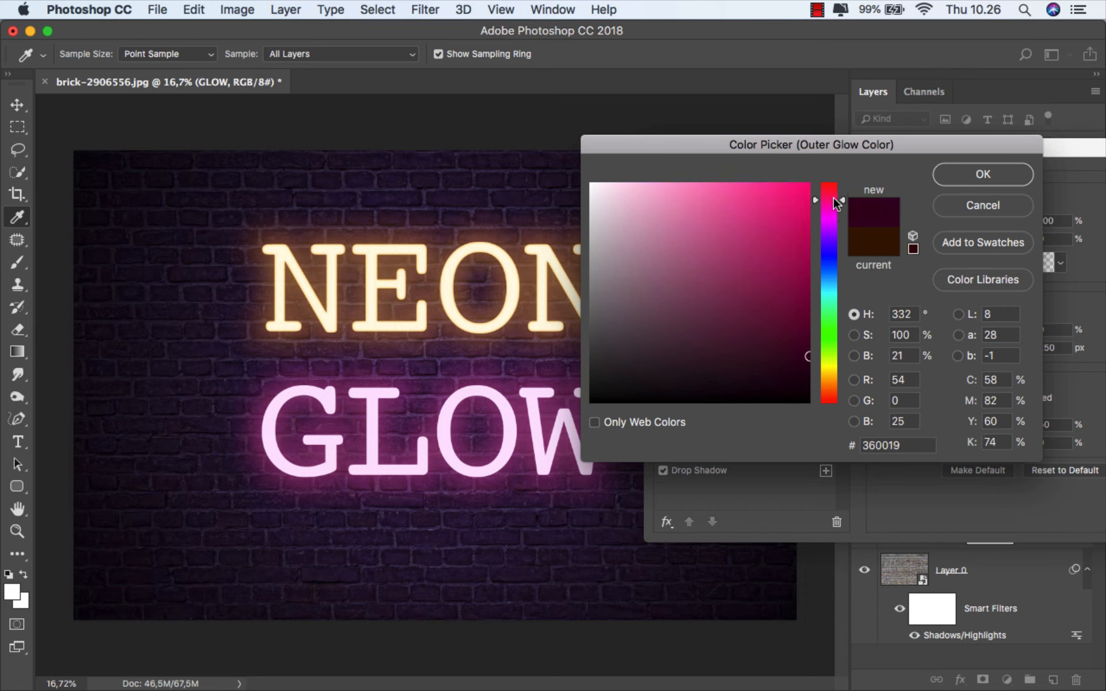
pyautogui.click(961, 178)
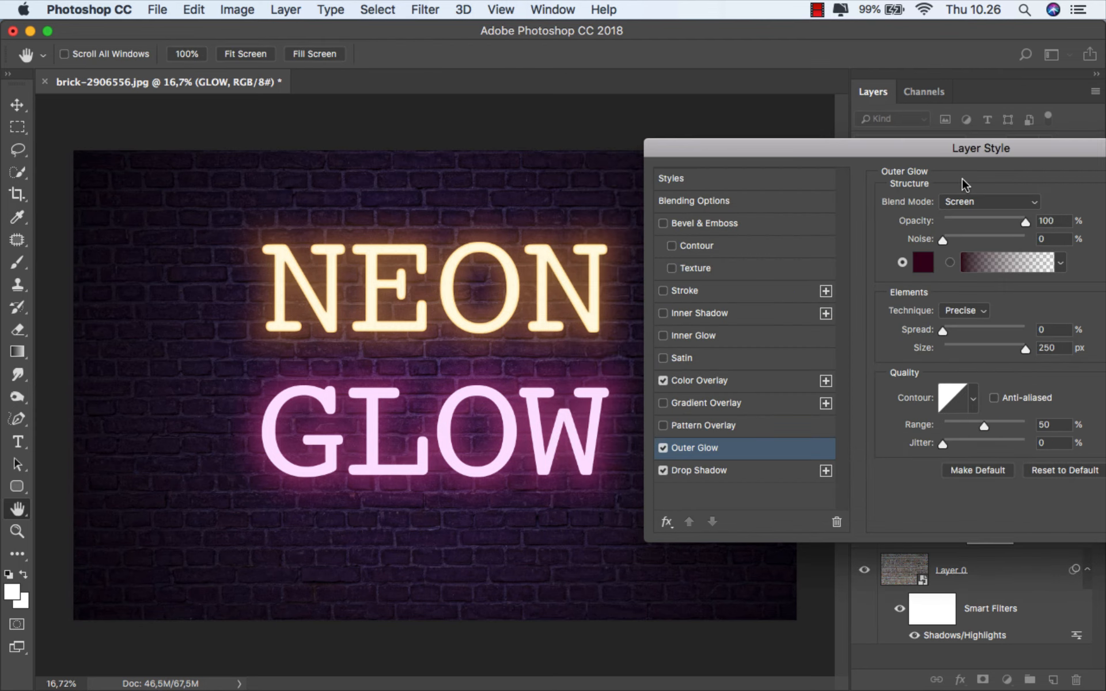
# Step: Re-enable the GLOW text's Inner Shadow and set its colour to hot pink ff0090
pyautogui.click(663, 314)
pyautogui.click(688, 314)
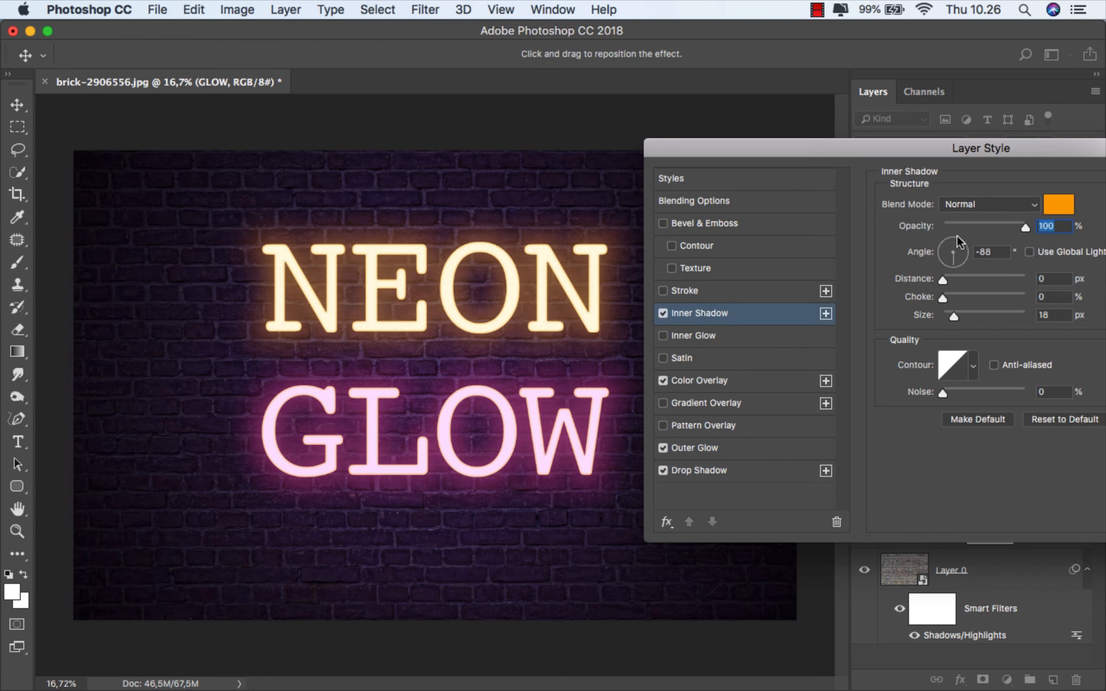
pyautogui.click(1057, 205)
pyautogui.click(831, 223)
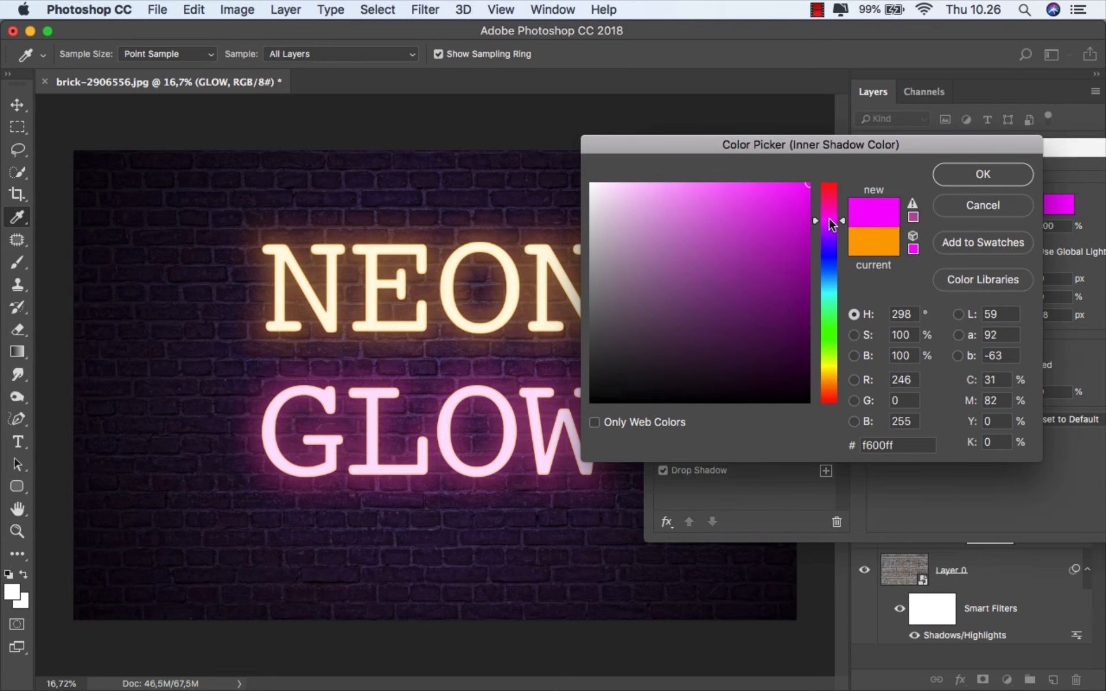
pyautogui.moveTo(831, 224); pyautogui.dragTo(837, 203)
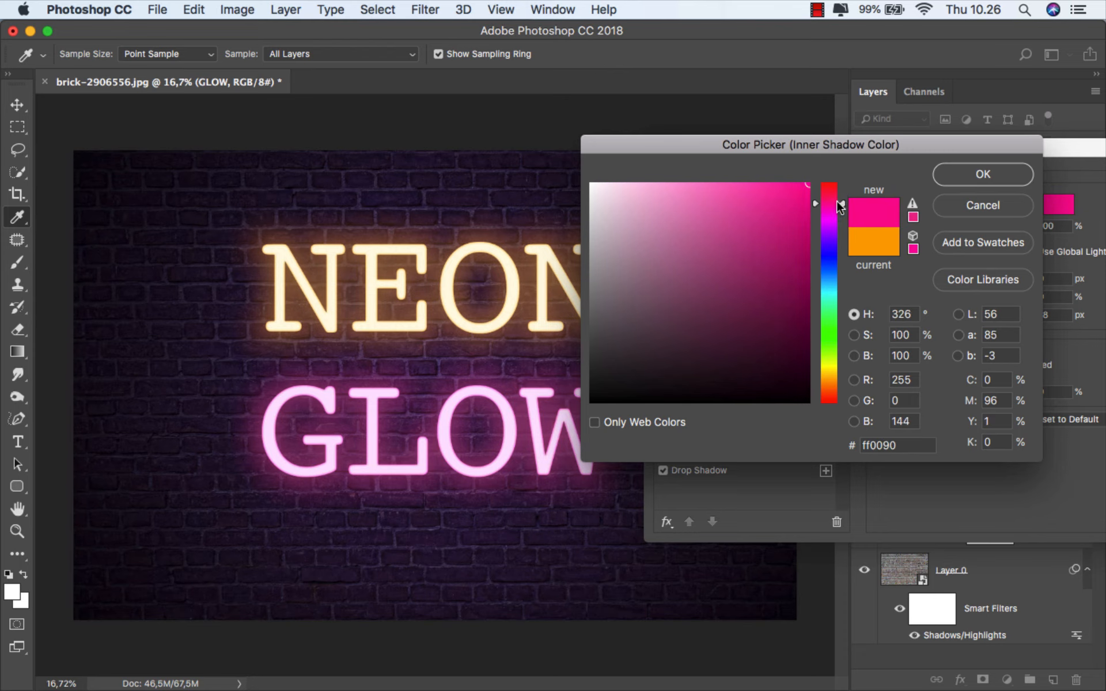
pyautogui.click(965, 180)
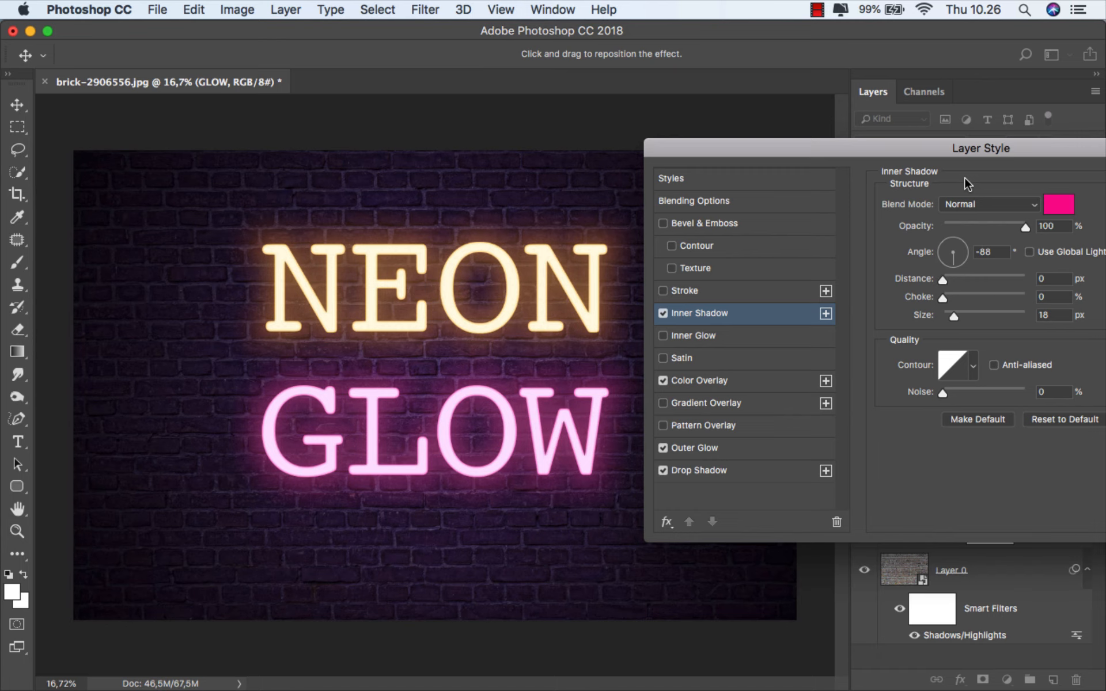
# Step: Apply the layer style and compare the GLOW text with and without its effects
pyautogui.moveTo(973, 151); pyautogui.dragTo(754, 161)
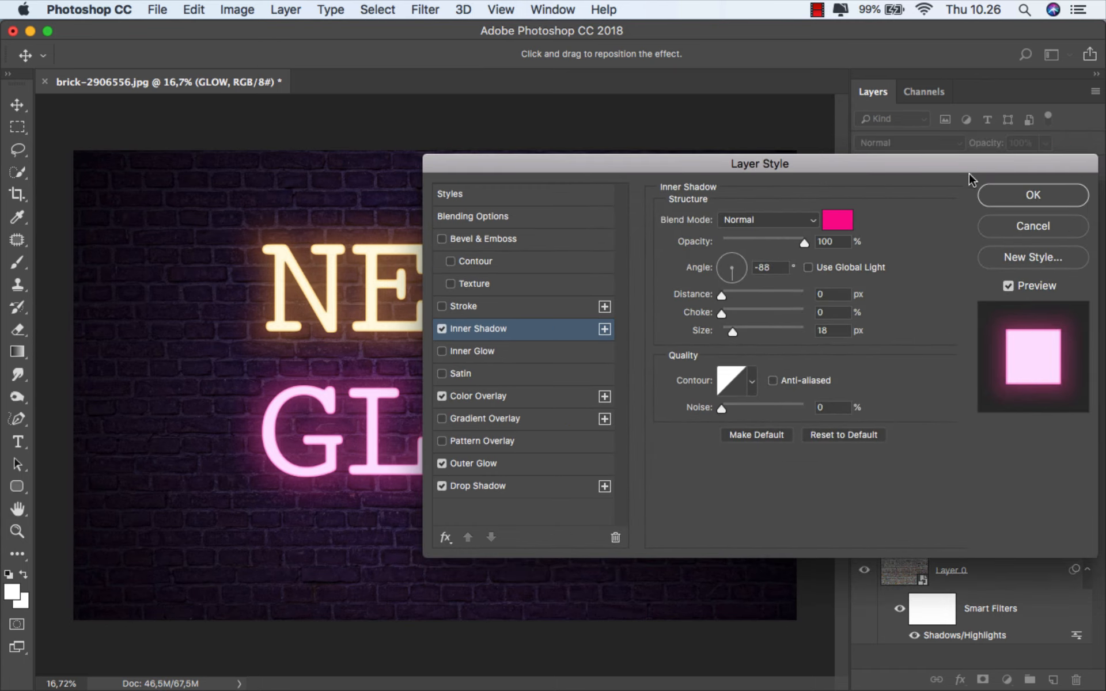
pyautogui.click(1015, 194)
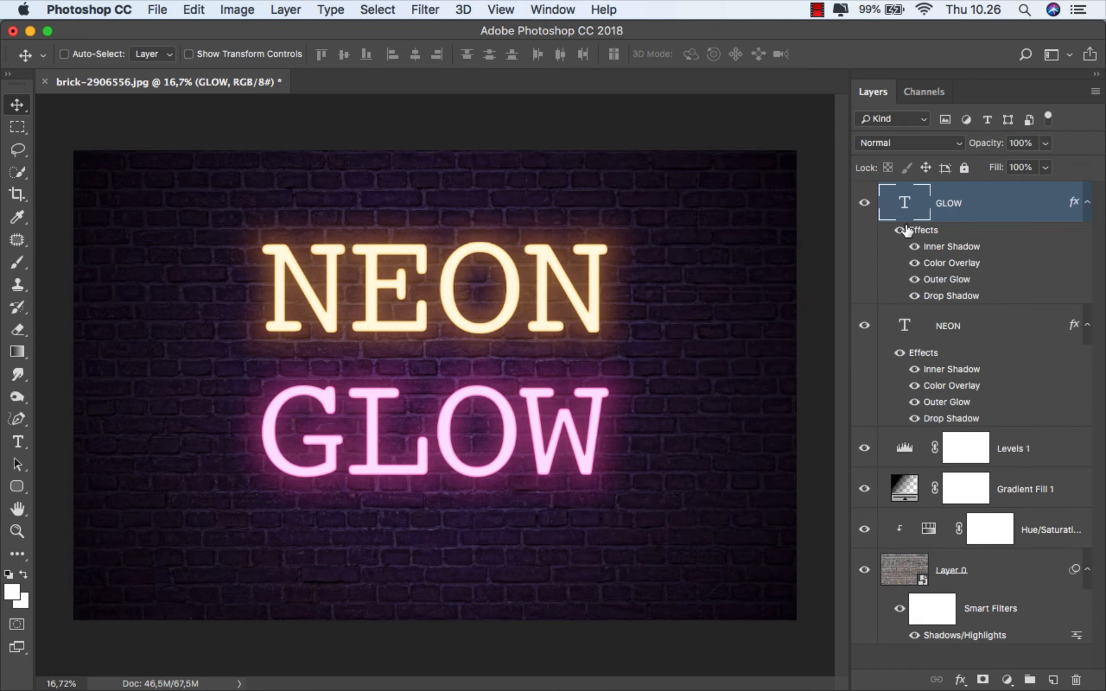
pyautogui.click(899, 230)
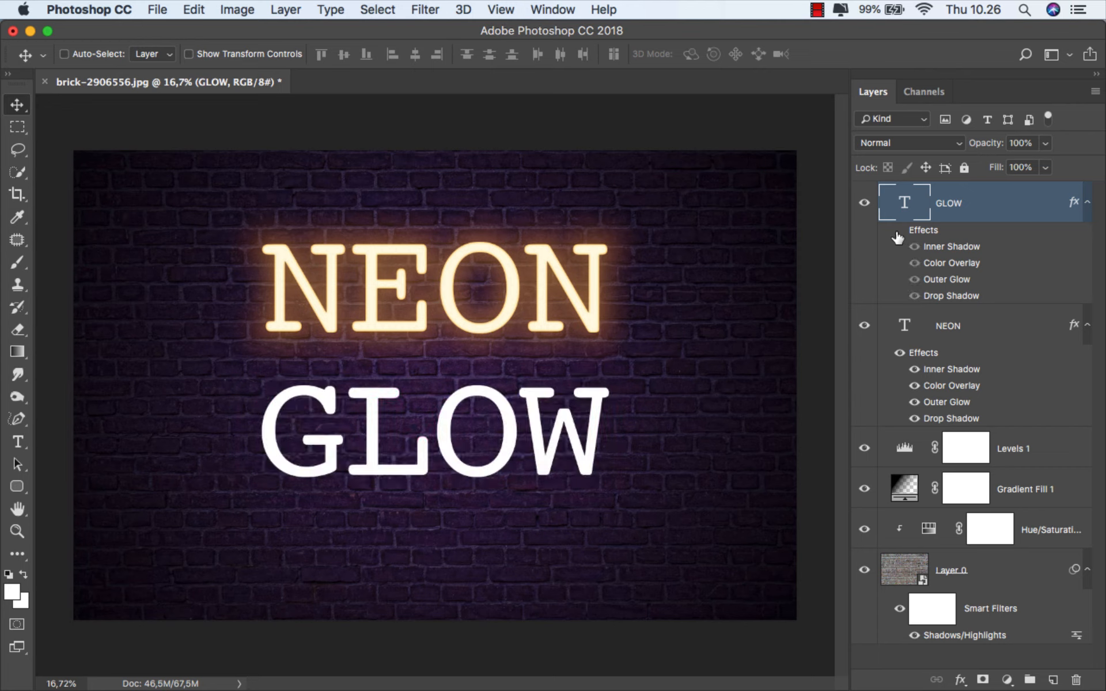
pyautogui.click(898, 231)
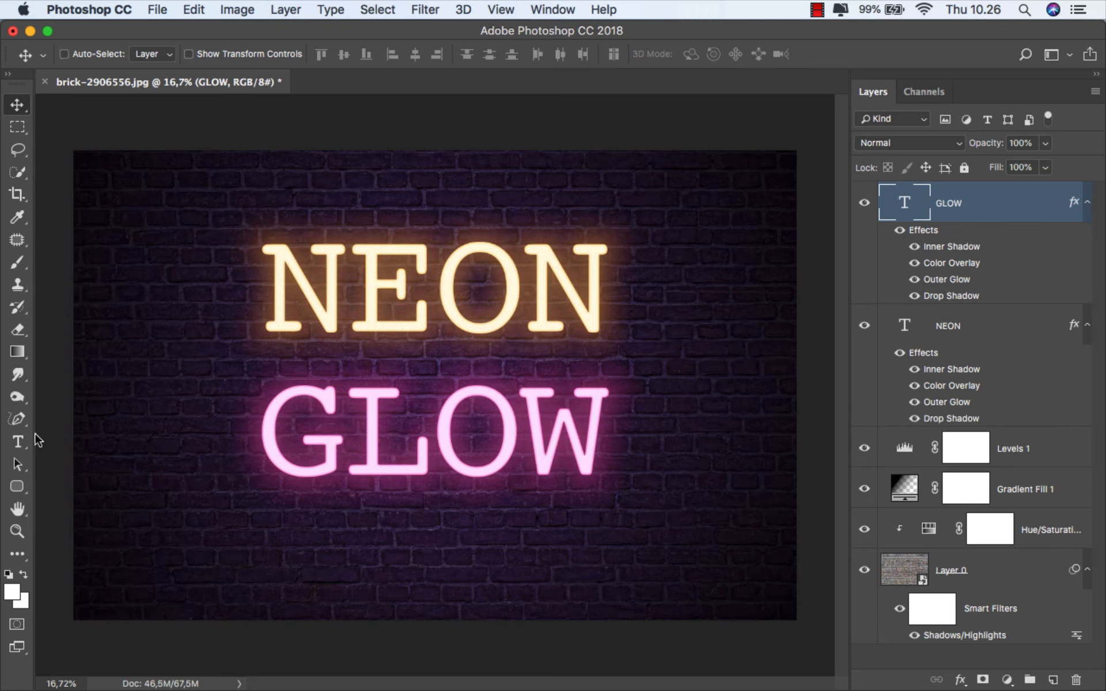
# Step: Change the GLOW text's font to Cherlotte Regular
pyautogui.click(18, 442)
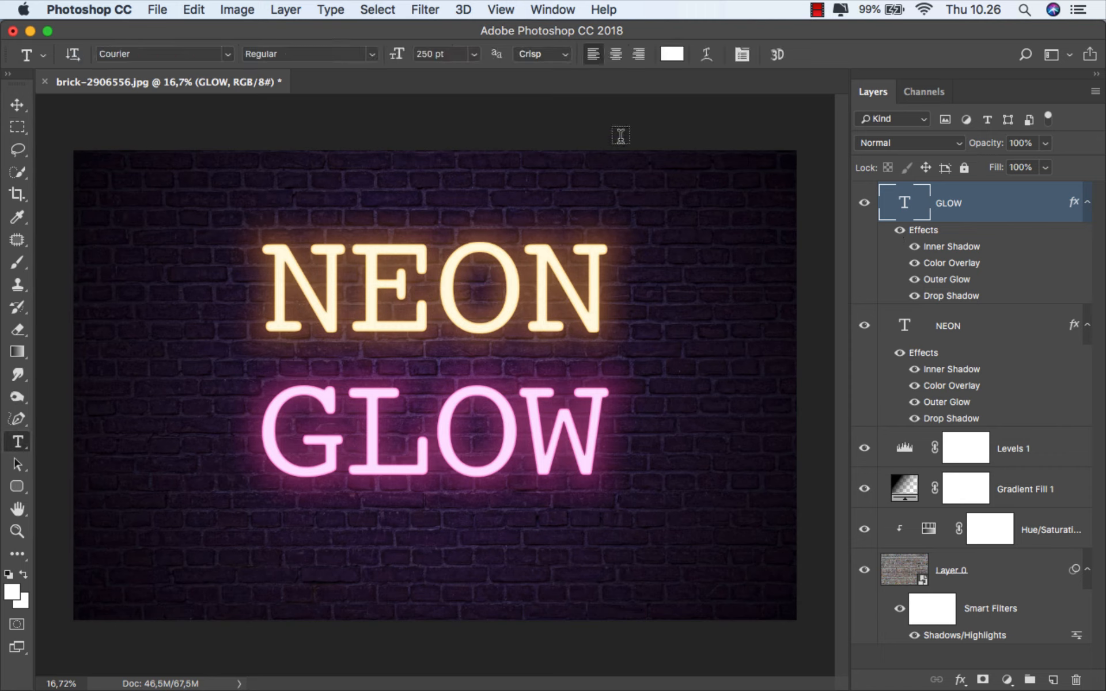
pyautogui.click(741, 54)
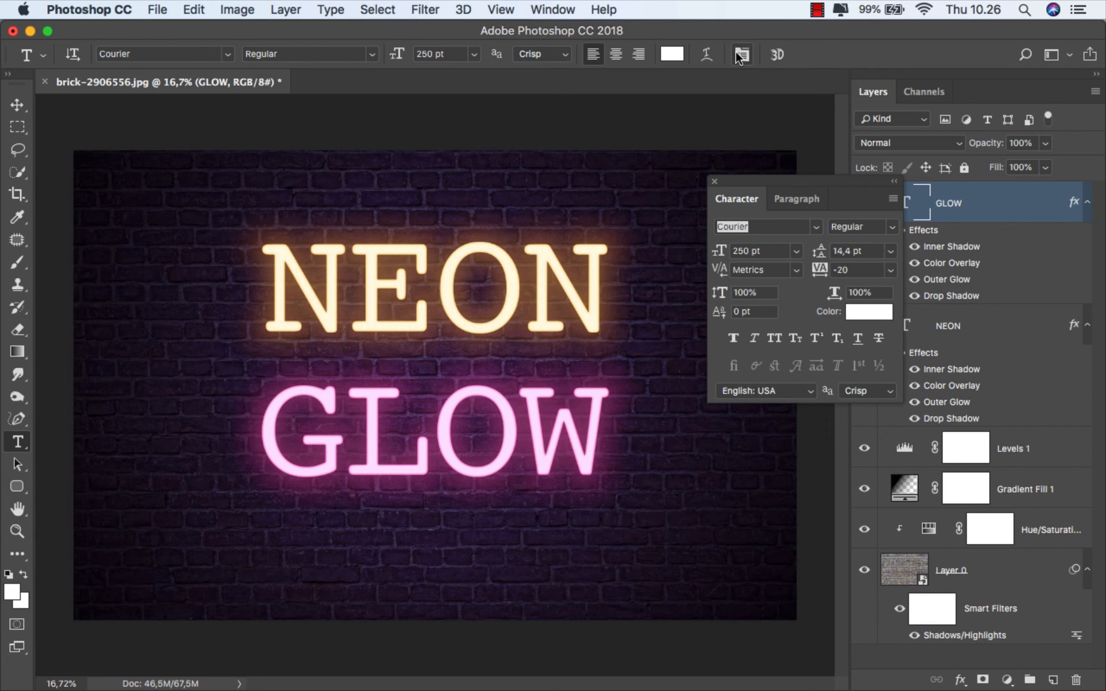
pyautogui.click(819, 227)
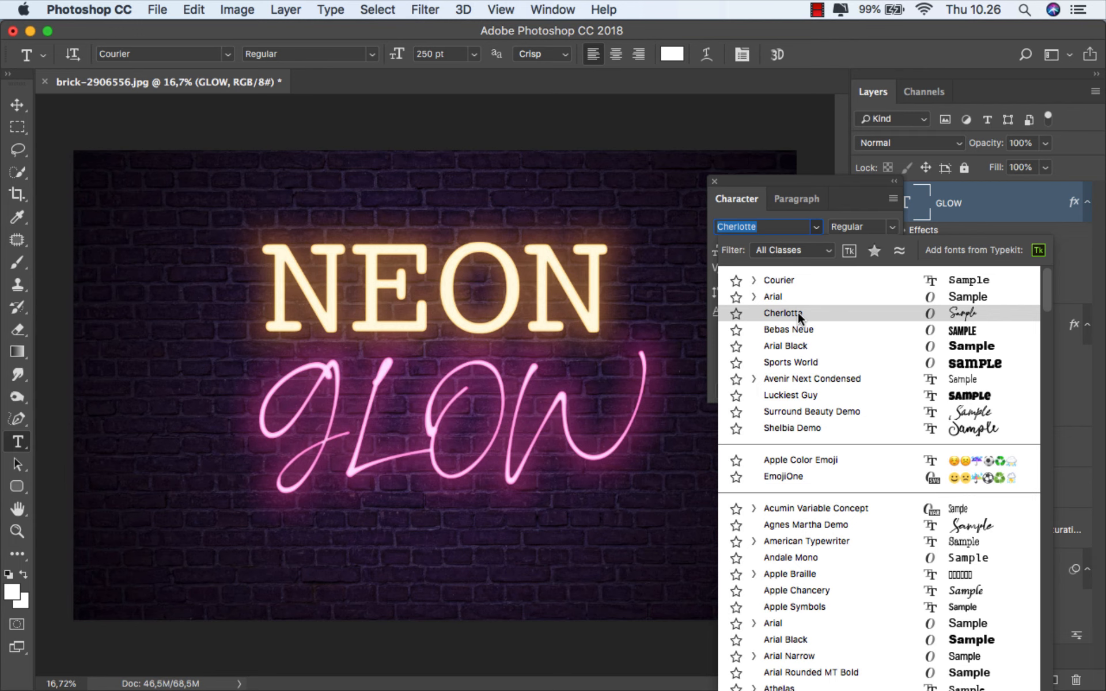
pyautogui.click(782, 313)
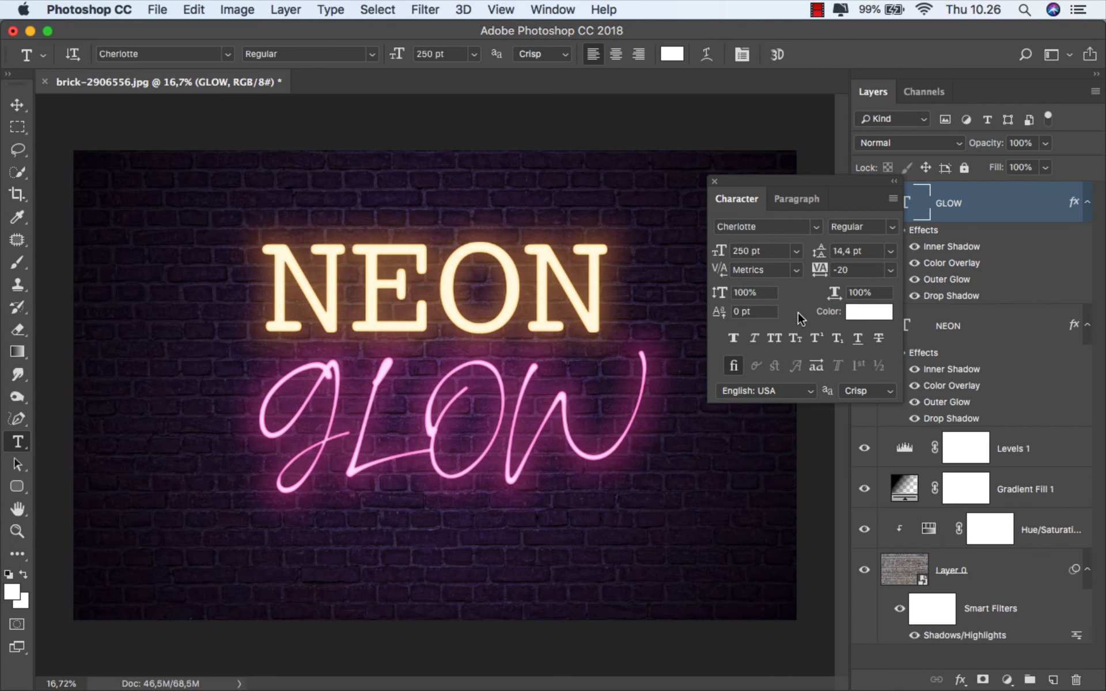
pyautogui.click(713, 181)
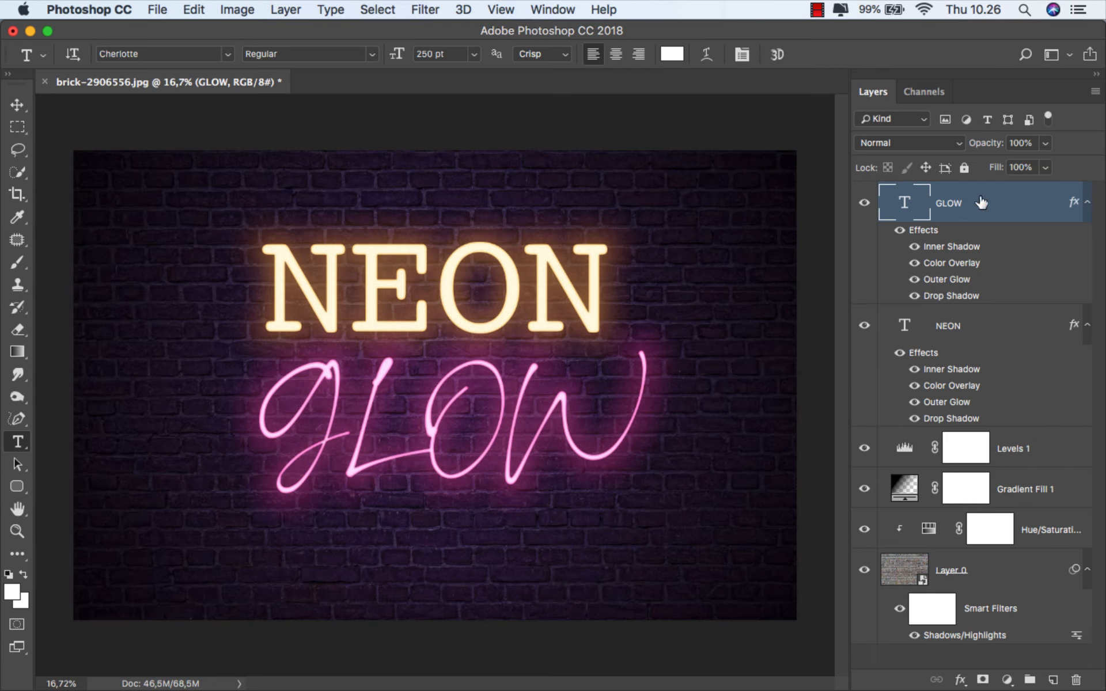
# Step: Centre the GLOW text beneath NEON and move both text layers slightly down on the brick wall
pyautogui.press('v')
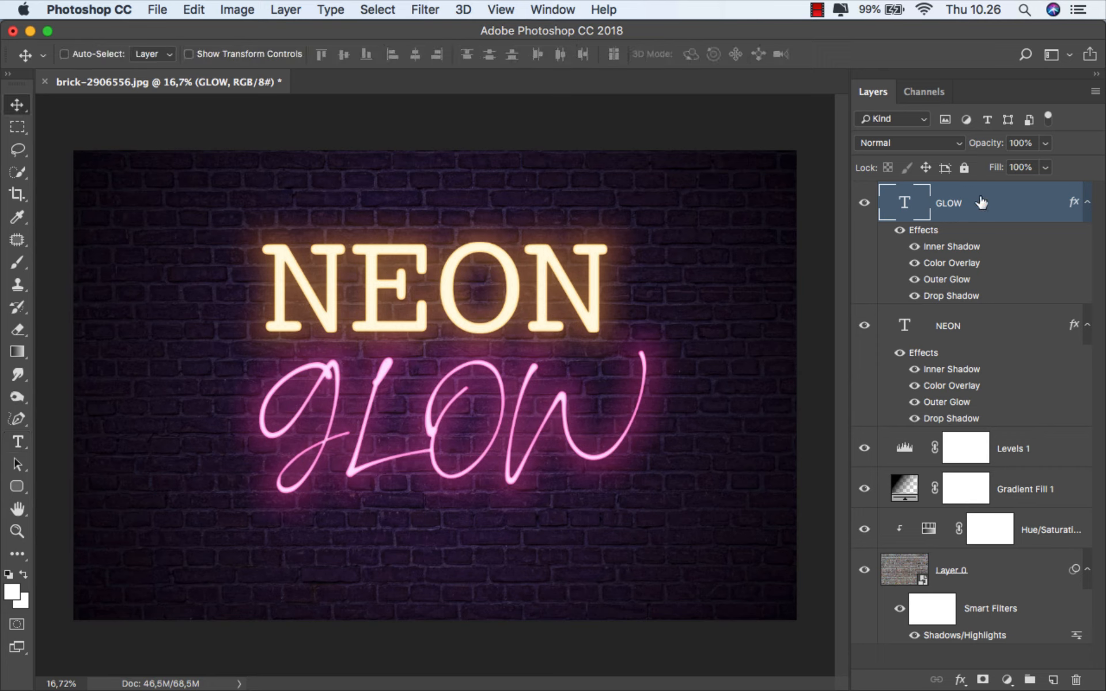
pyautogui.keyDown('shift'); pyautogui.click(980, 317); pyautogui.keyUp('shift')
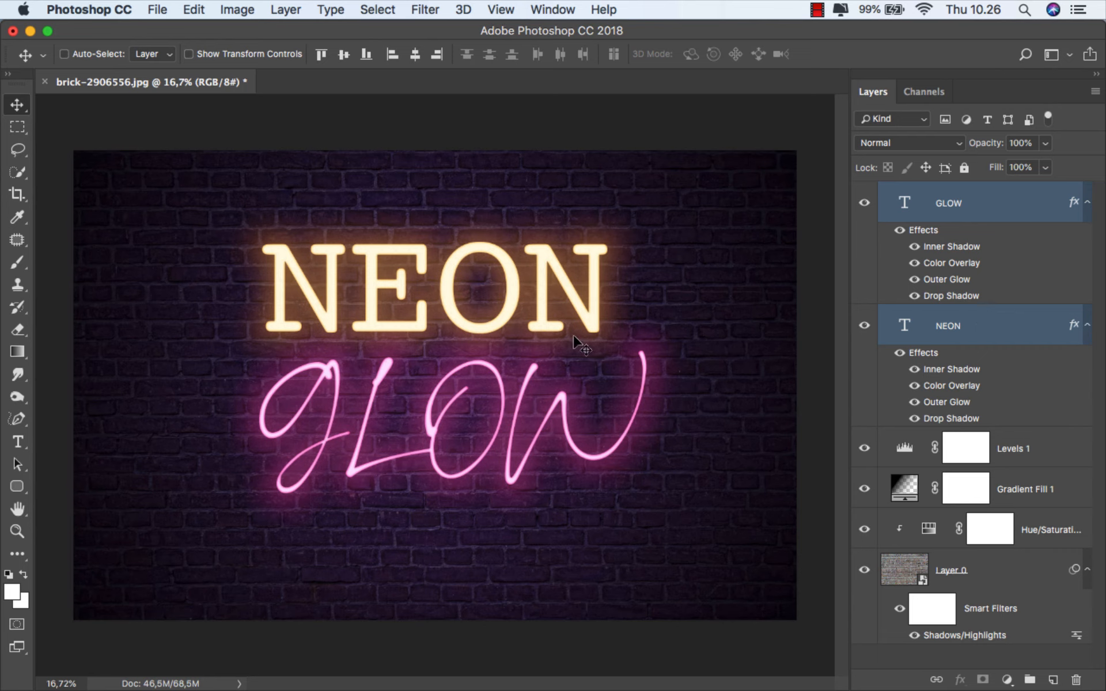
pyautogui.moveTo(419, 291); pyautogui.dragTo(421, 306)
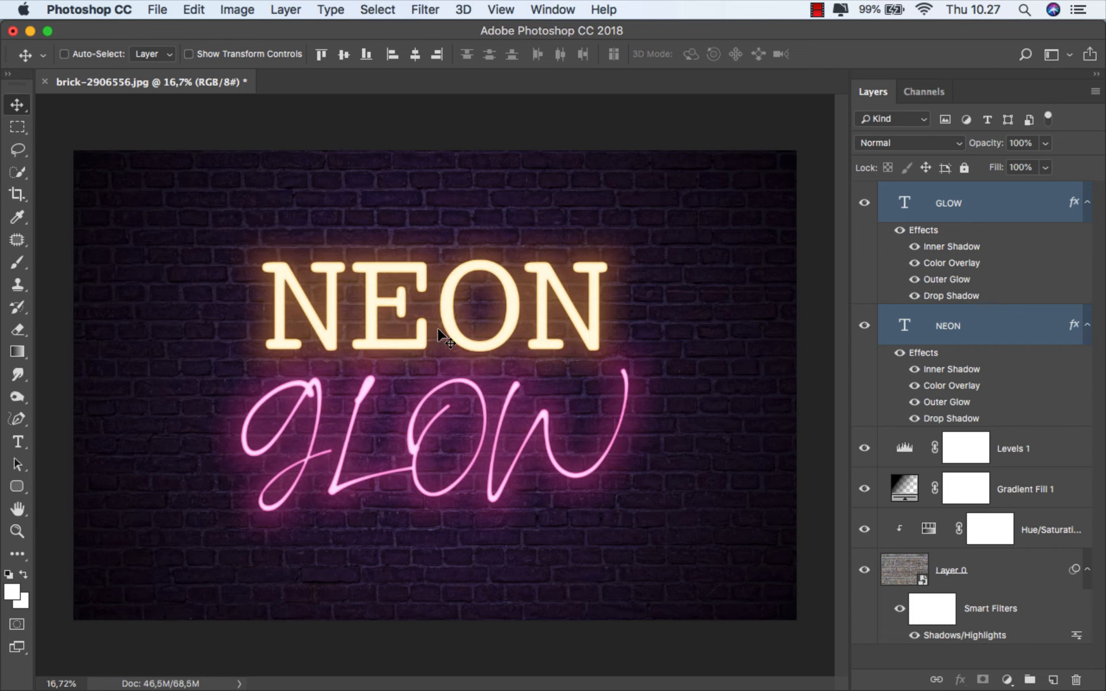
# Step: Compare the brick layer with and without its Shadows/Highlights smart filter, and invert the Smart Filters mask to black
pyautogui.click(938, 605)
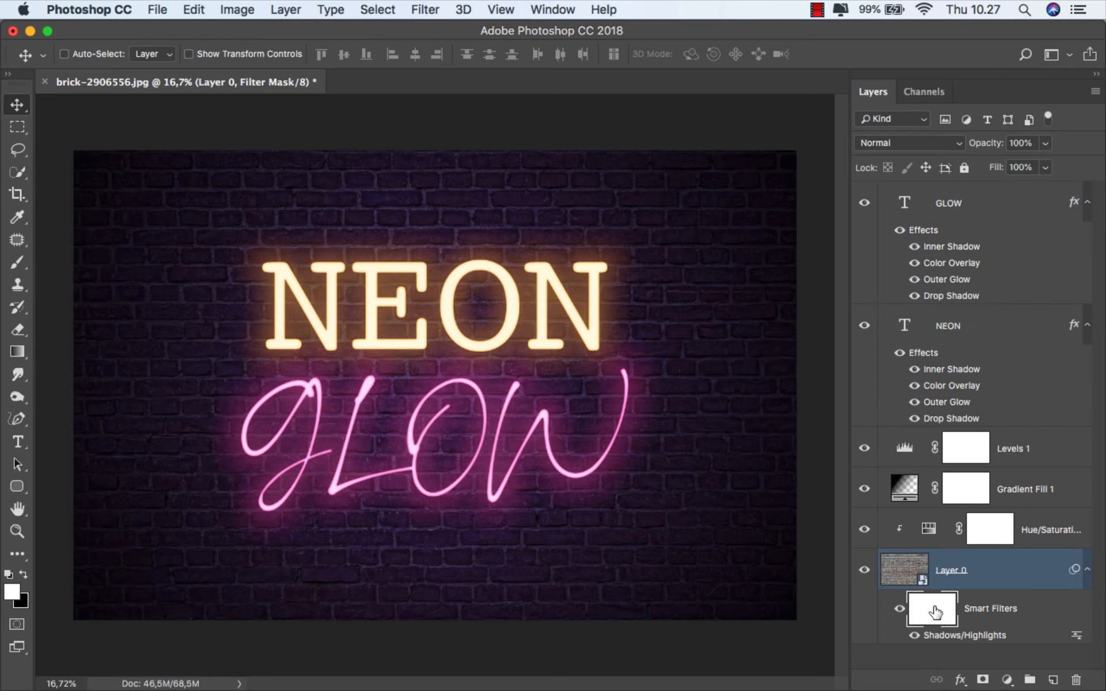
pyautogui.click(899, 608)
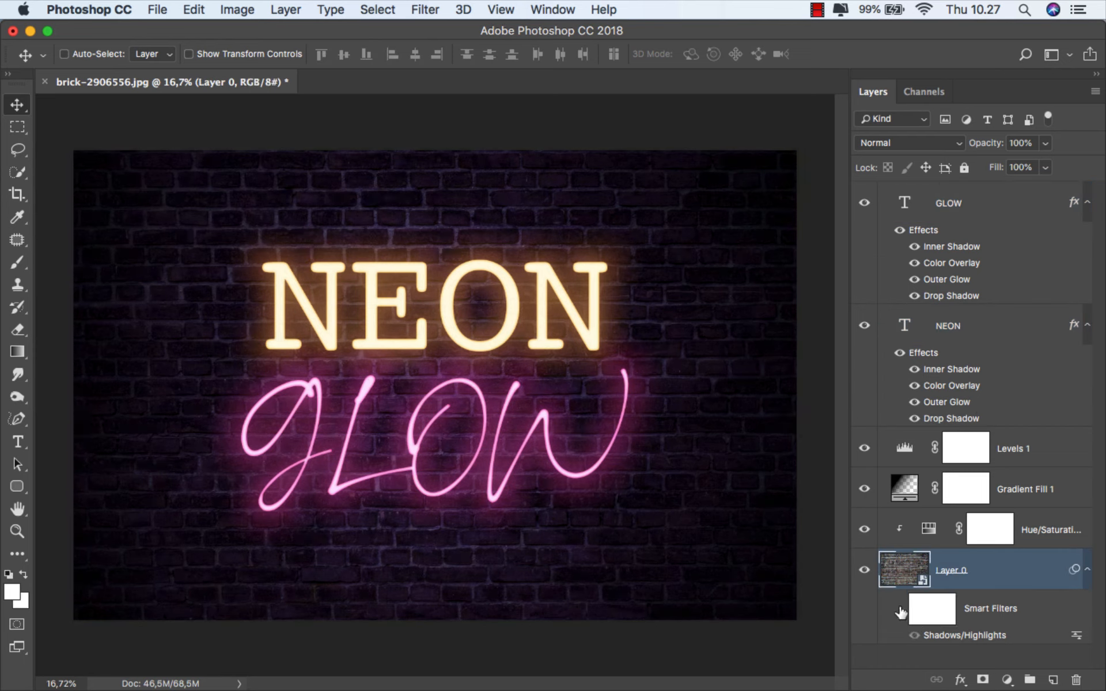
pyautogui.click(900, 609)
pyautogui.click(944, 609)
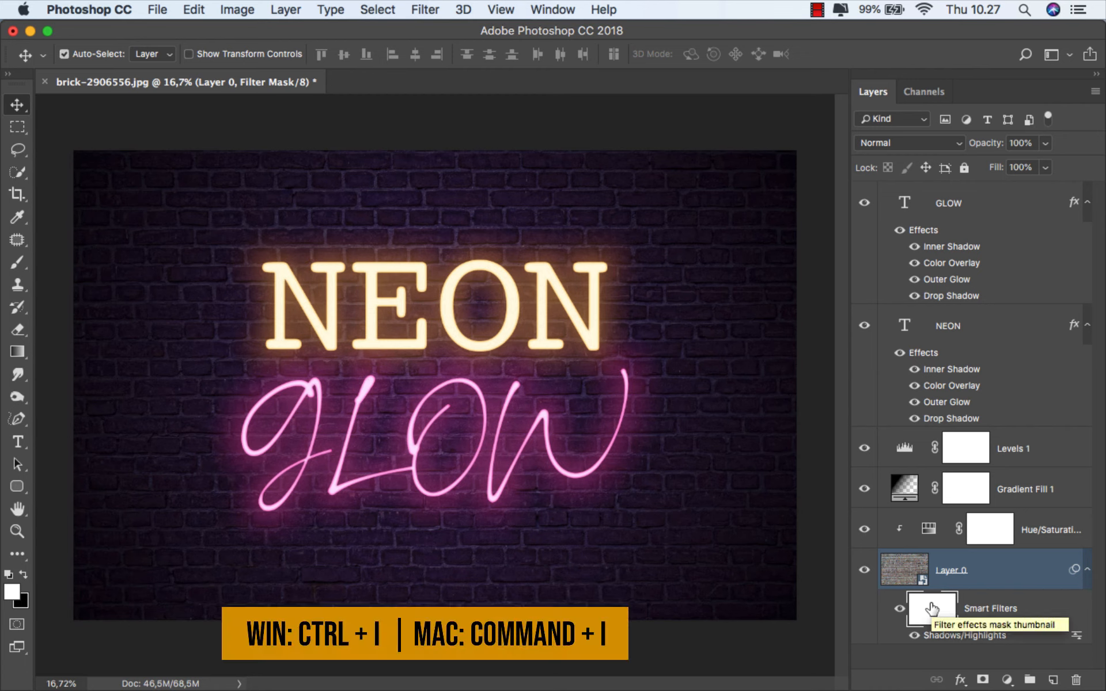
pyautogui.press('super+i')
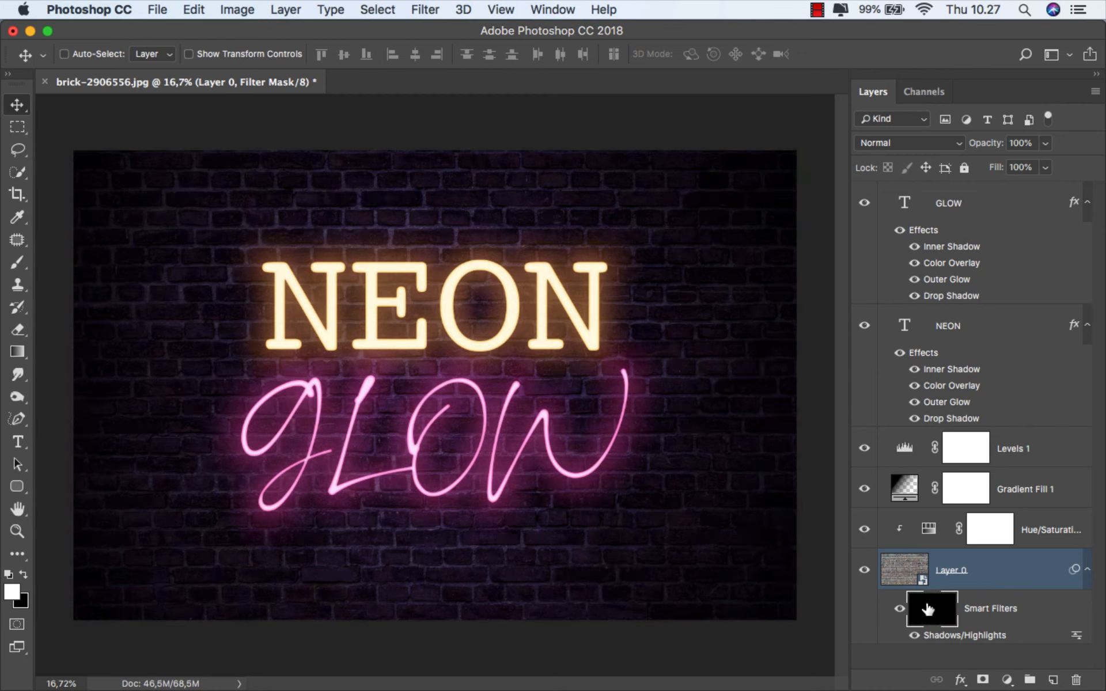
# Step: Draw a white-to-transparent radial gradient on the Smart Filters mask from the middle of the text towards the wall's lower-right corner
pyautogui.click(25, 351)
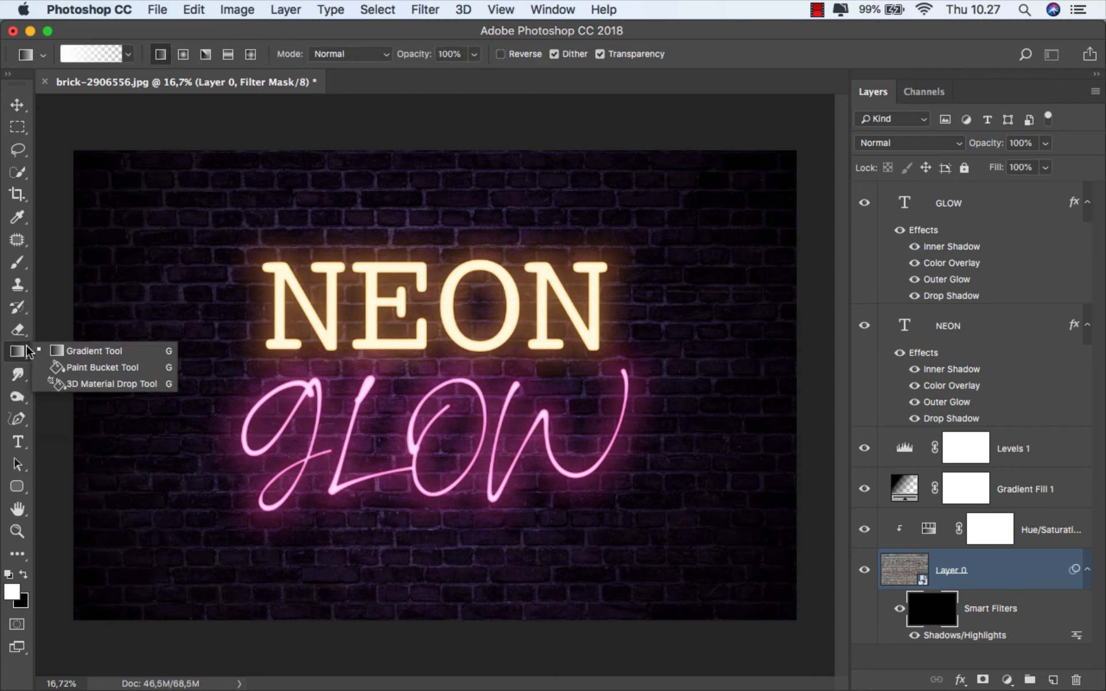
pyautogui.click(58, 351)
pyautogui.click(24, 574)
pyautogui.click(24, 575)
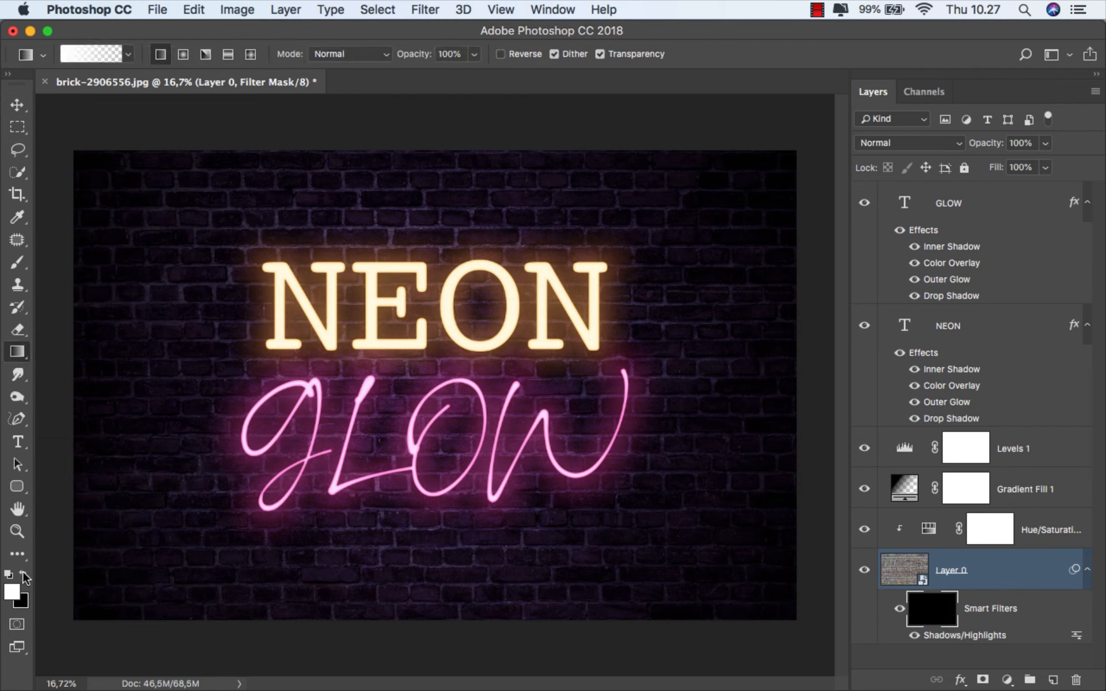
pyautogui.click(183, 55)
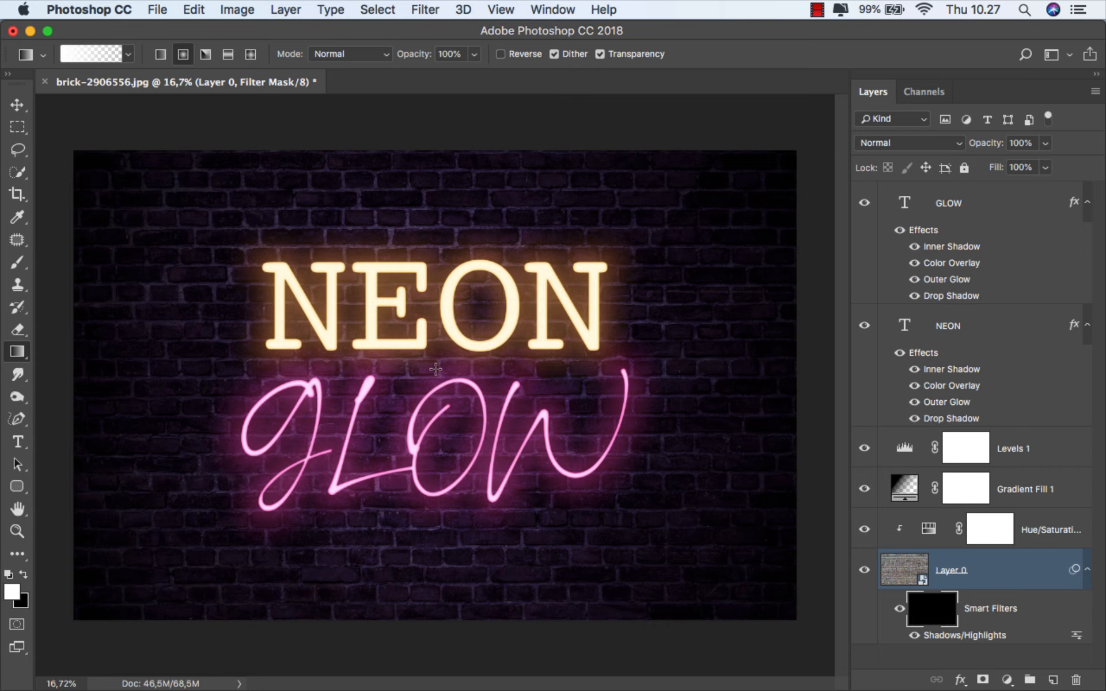
pyautogui.moveTo(434, 383); pyautogui.dragTo(719, 585)
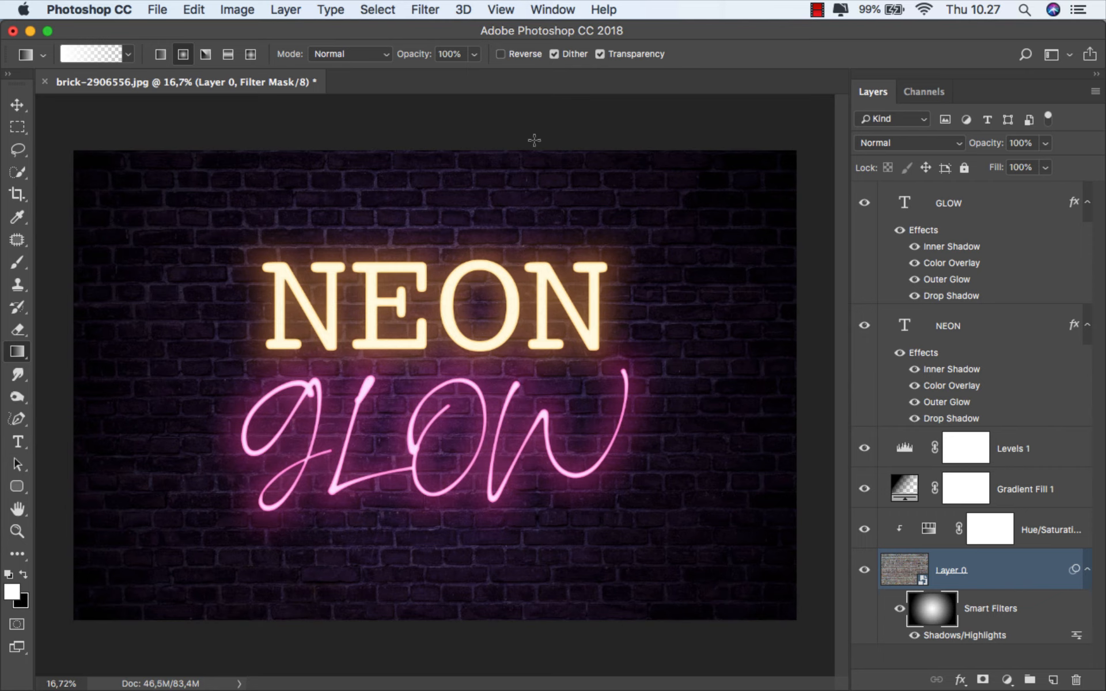
# Step: Add a second radial gradient at 38% opacity on the Smart Filters mask, from the text's centre towards the wall's lower-right corner
pyautogui.click(475, 55)
pyautogui.click(425, 74)
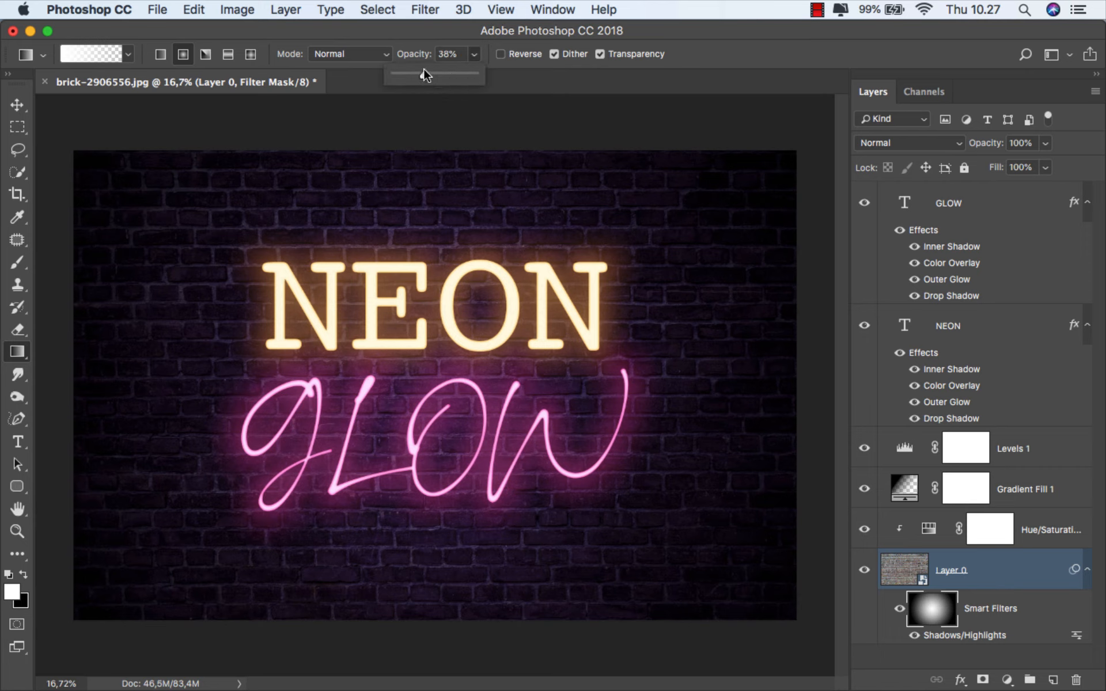
pyautogui.click(433, 371)
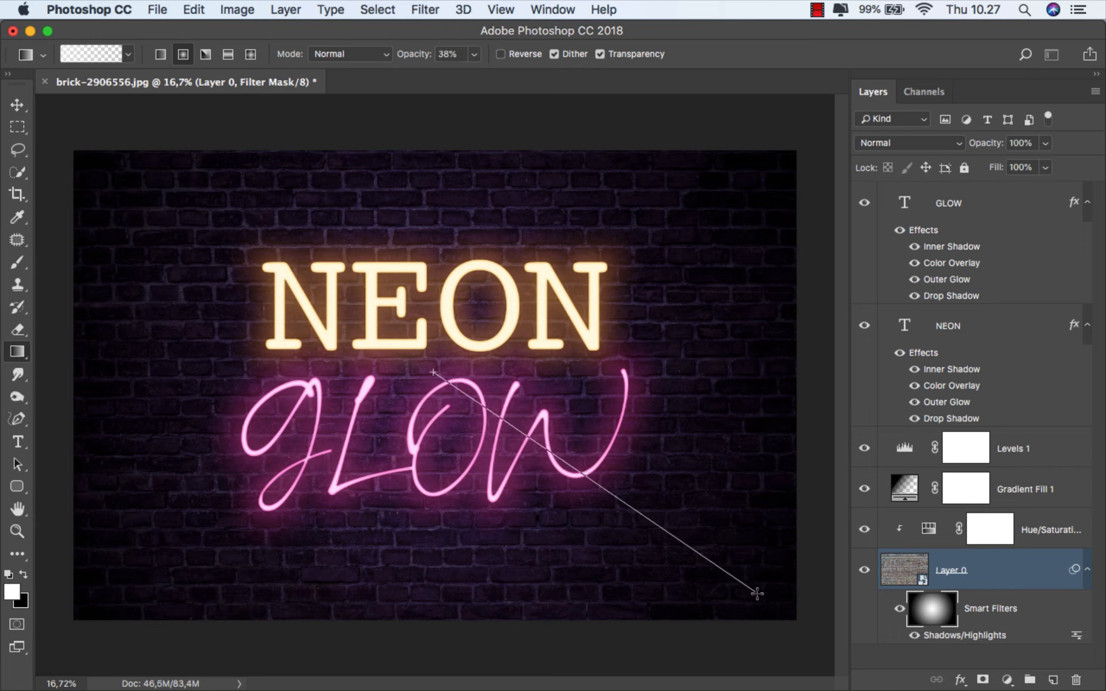